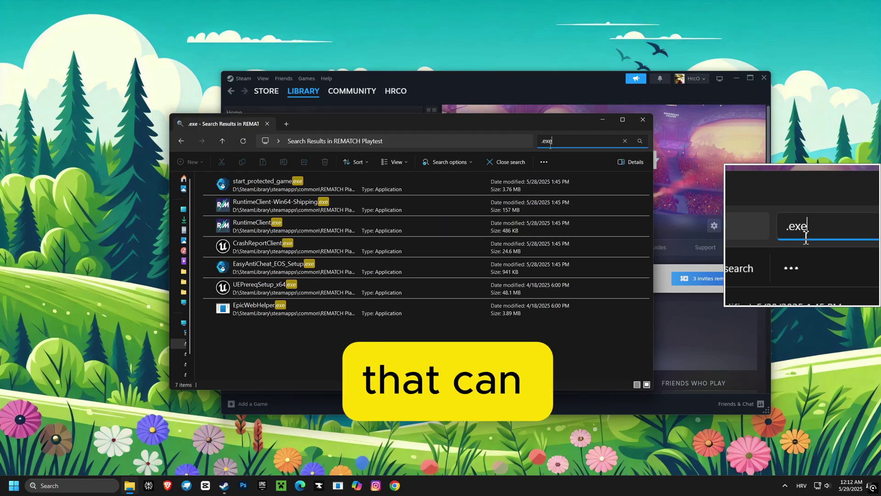
# Disable fullscreen optimizations for all users in the compatibility settings of RuntimeClient-Win64-Shipping.exe.
pyautogui.rightClick(270, 206)
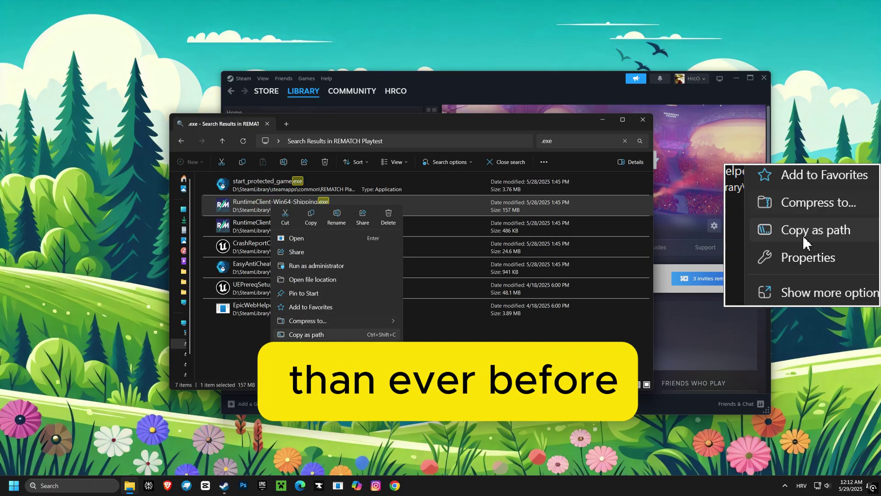
pyautogui.click(299, 348)
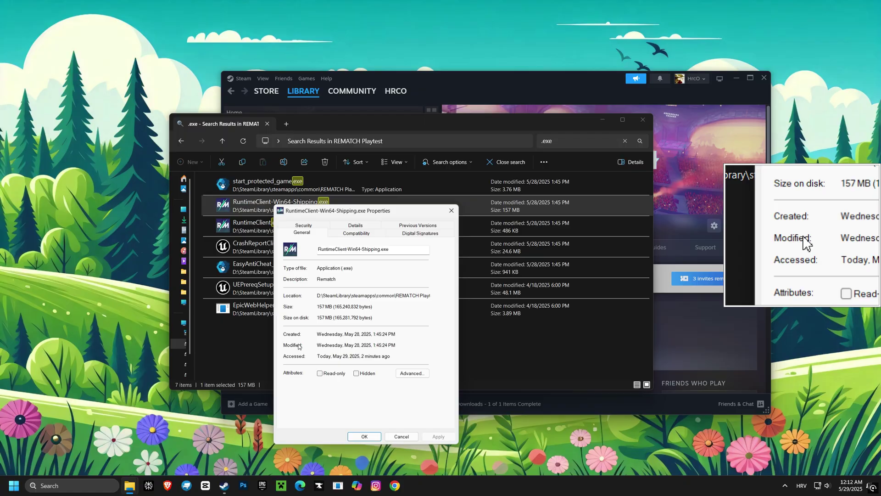
pyautogui.click(356, 233)
pyautogui.click(323, 417)
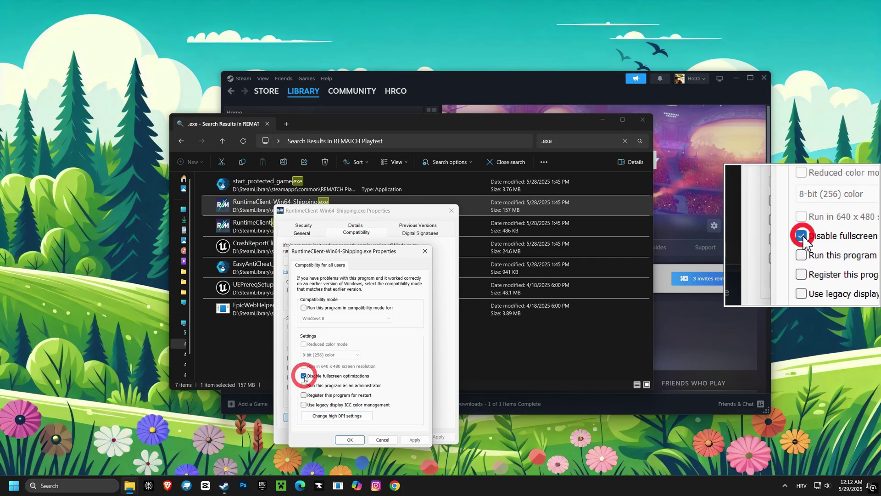
# Override the high DPI scaling behavior of RuntimeClient-Win64-Shipping.exe with scaling performed by Application, and apply the compatibility settings.
pyautogui.click(337, 415)
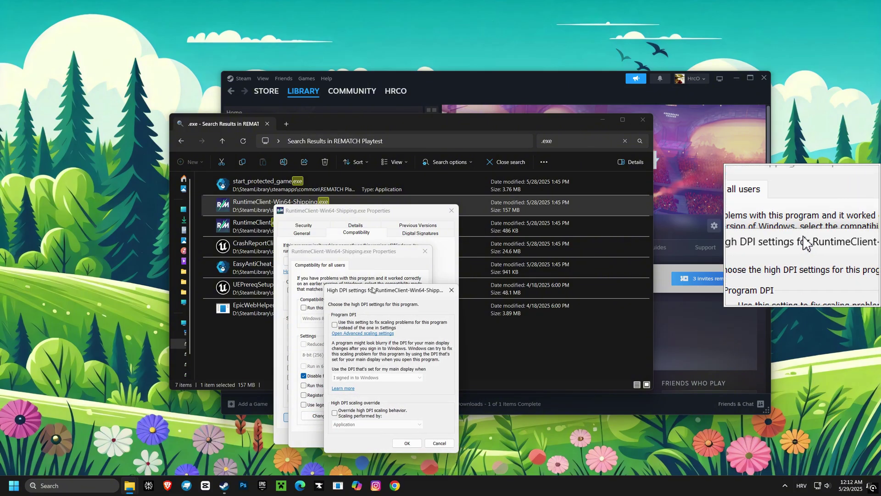
pyautogui.moveTo(362, 285); pyautogui.dragTo(484, 267)
pyautogui.click(446, 390)
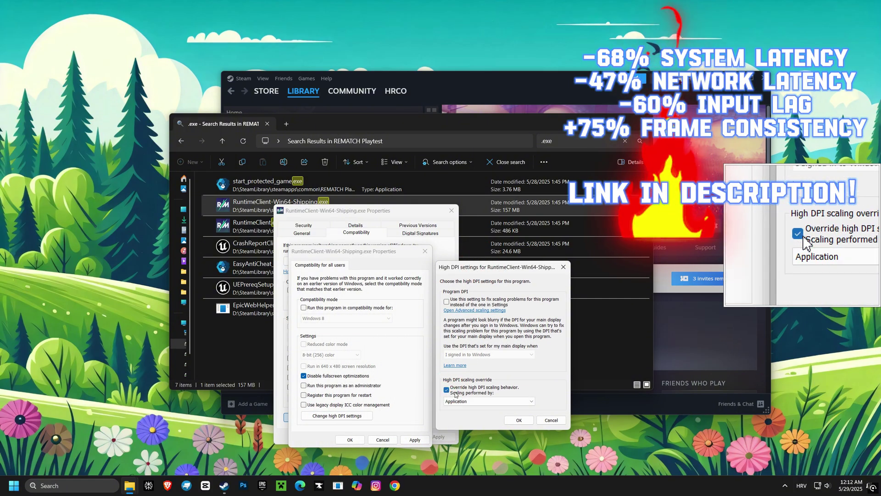
pyautogui.click(462, 401)
pyautogui.click(461, 405)
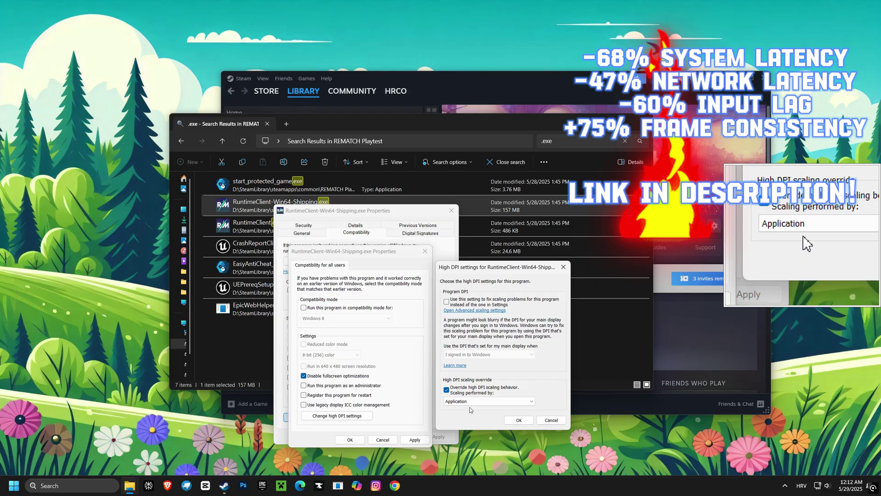
pyautogui.click(519, 420)
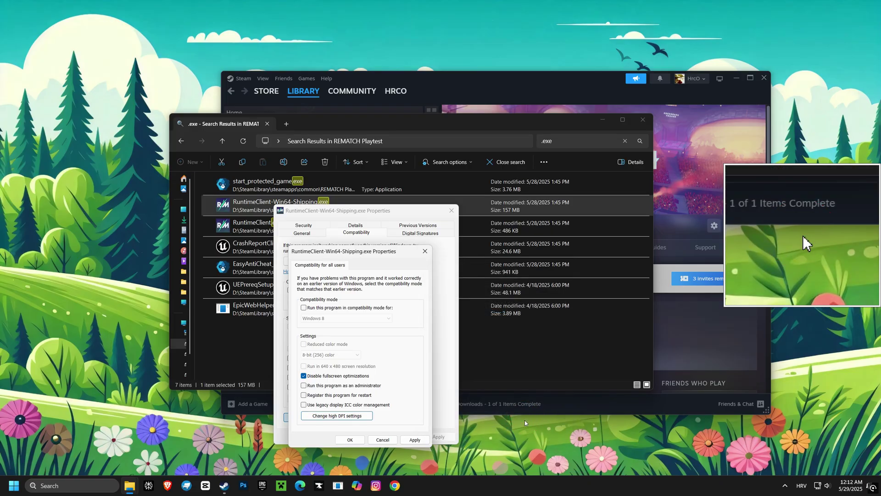
pyautogui.click(423, 438)
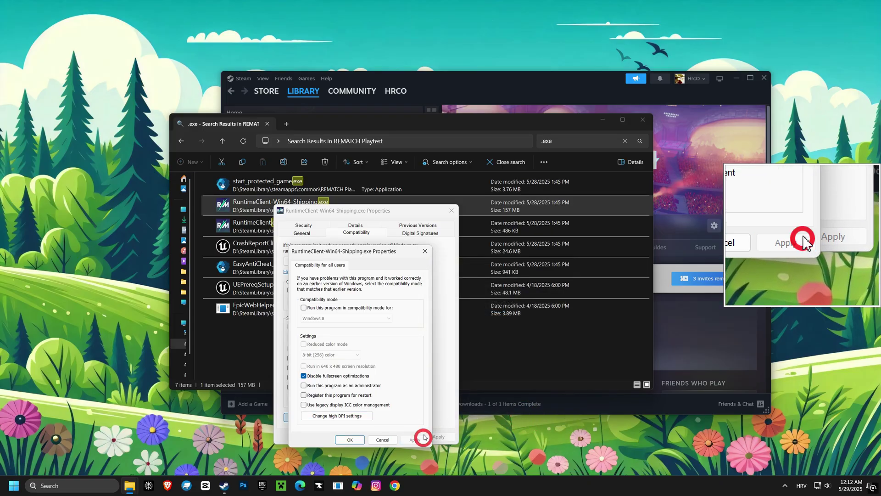
pyautogui.click(350, 440)
pyautogui.click(365, 437)
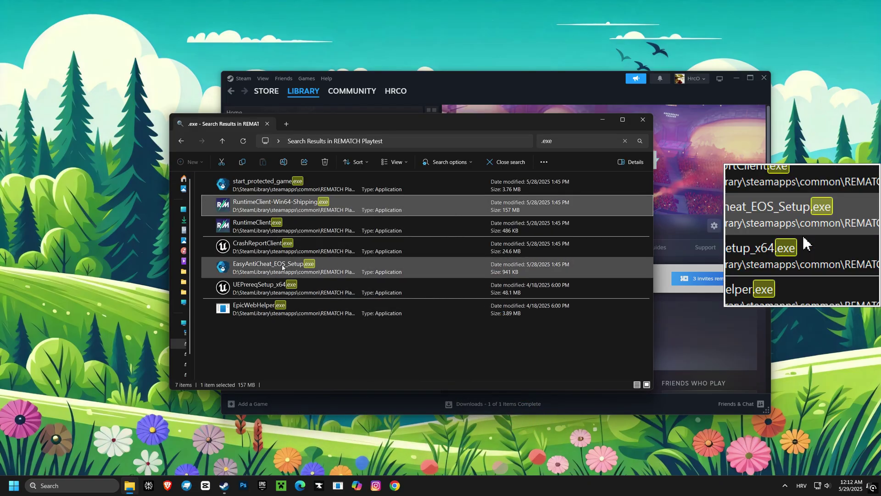
# Disable fullscreen optimizations for all users in the compatibility settings of RuntimeClient.exe.
pyautogui.click(242, 228)
pyautogui.rightClick(243, 229)
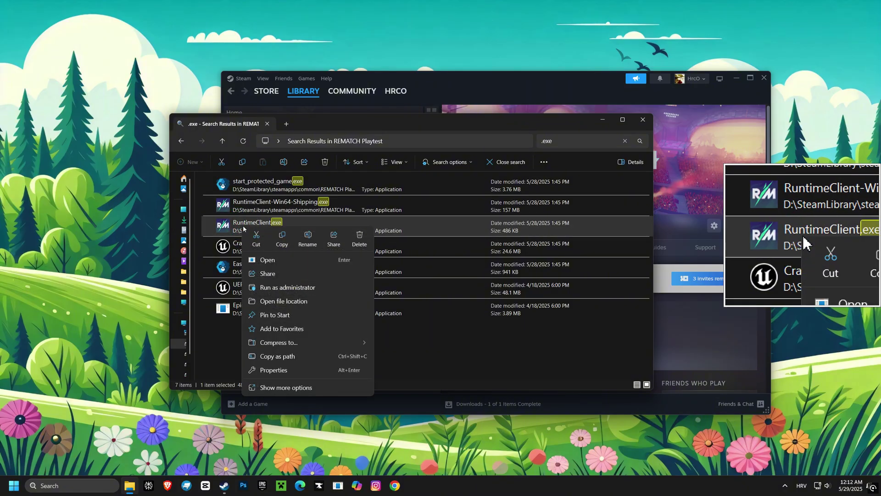
pyautogui.click(276, 369)
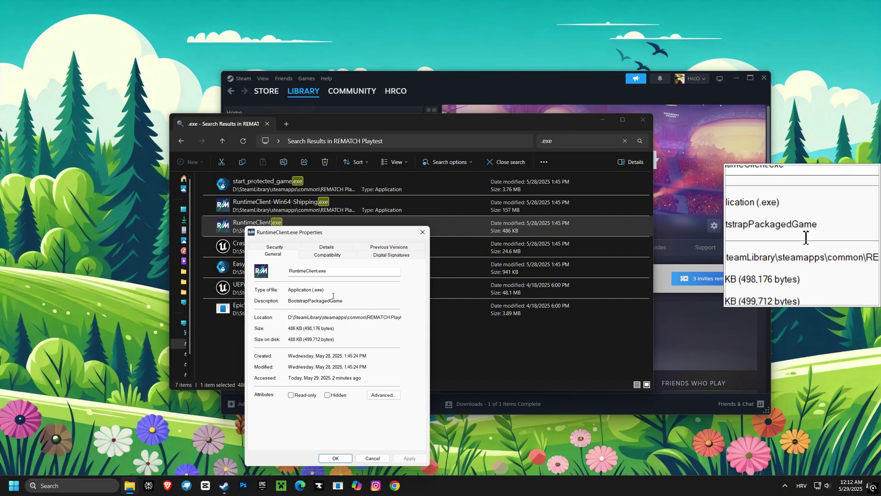
pyautogui.click(325, 255)
pyautogui.click(285, 438)
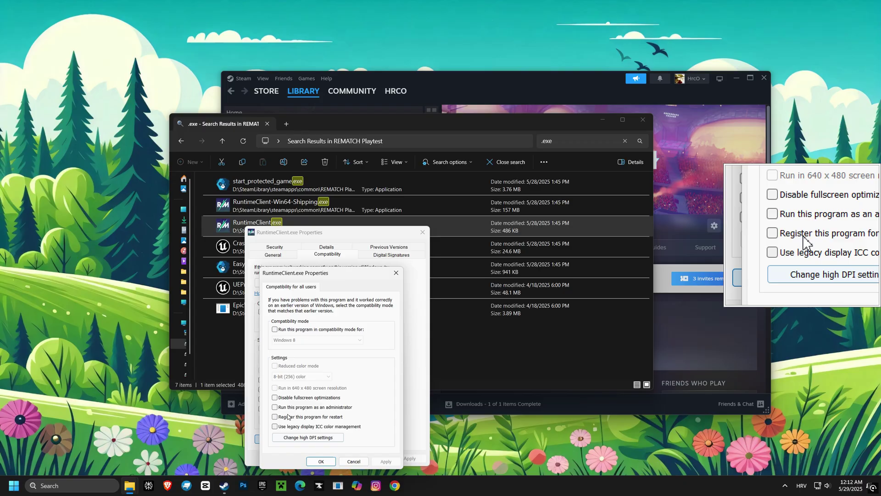
# Override the high DPI scaling behavior of RuntimeClient.exe with scaling performed by Application, and apply the compatibility settings.
pyautogui.click(294, 437)
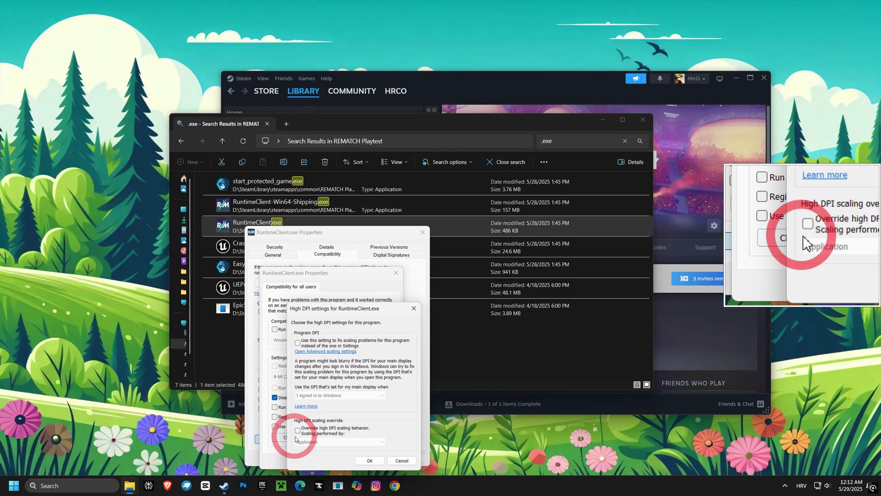
pyautogui.click(312, 443)
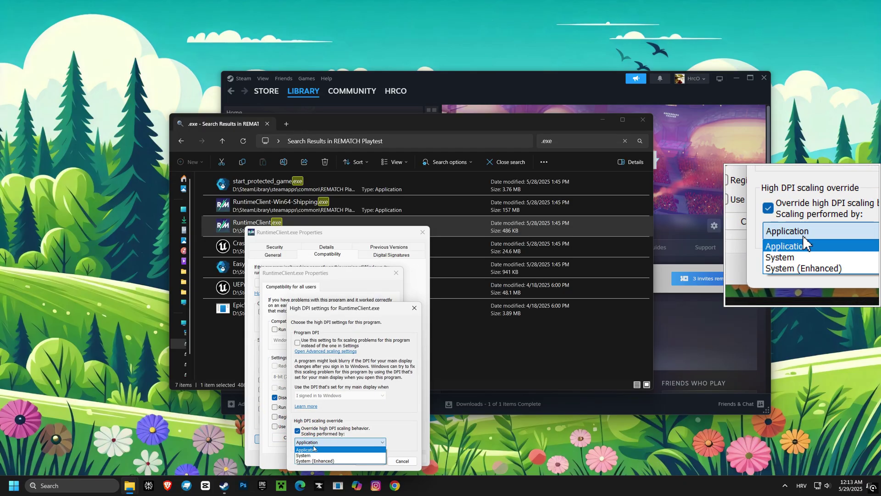
pyautogui.click(311, 450)
pyautogui.click(369, 461)
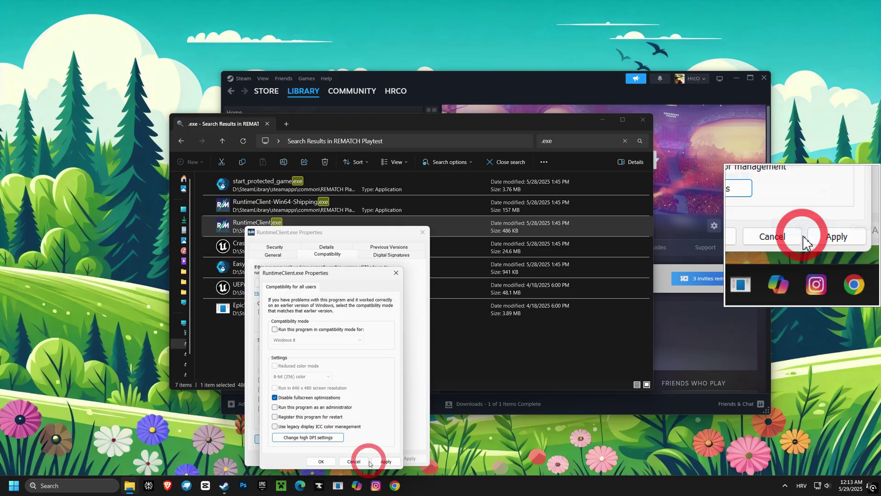
pyautogui.click(386, 461)
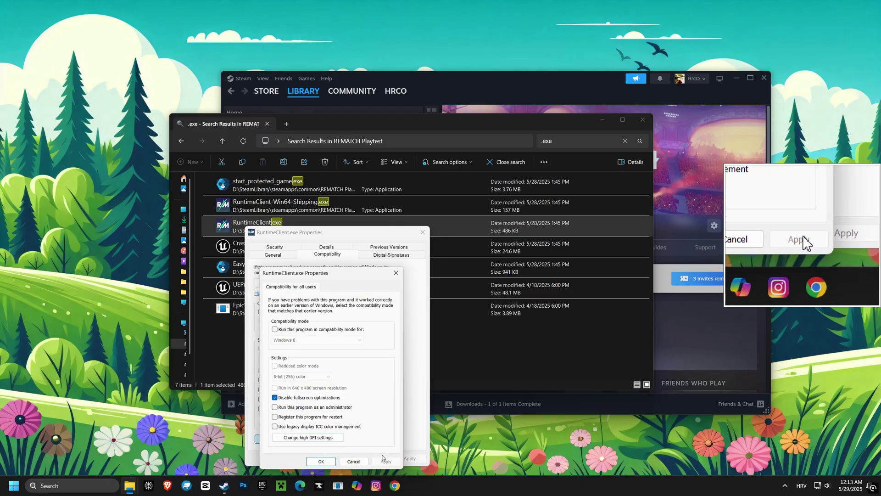
pyautogui.click(325, 461)
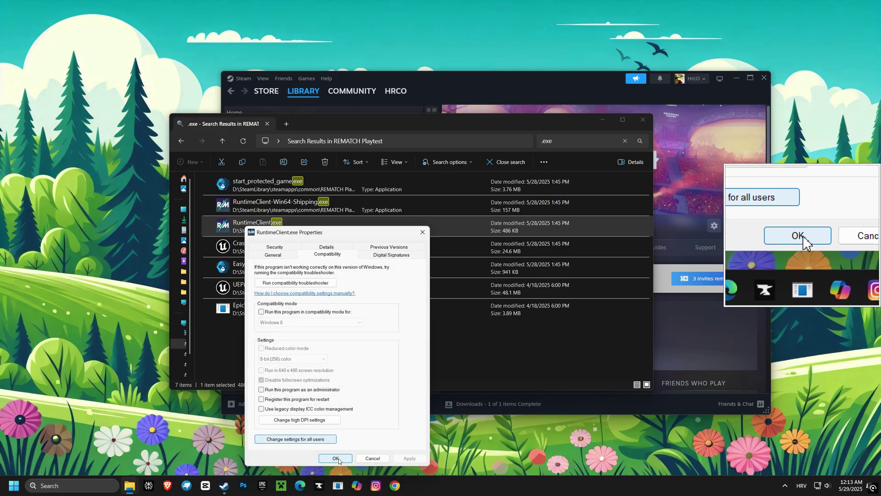
pyautogui.click(336, 459)
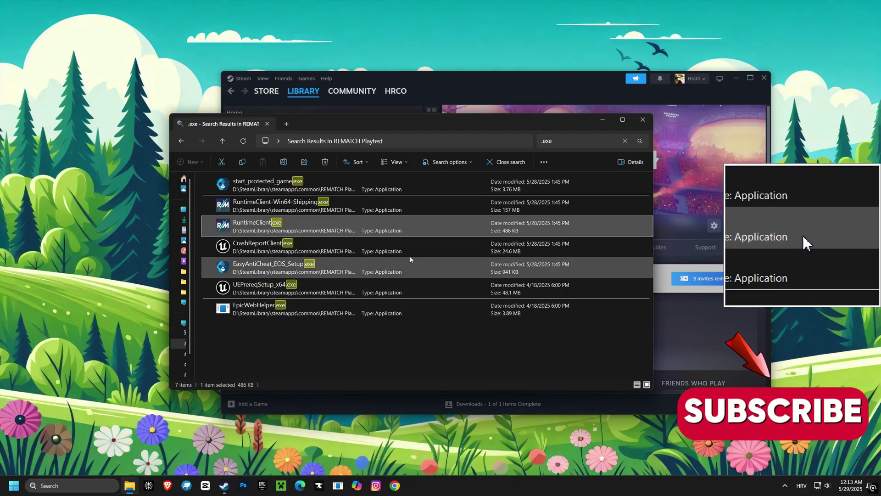
# Copy the address of the REMATCH Playtest search results in File Explorer.
pyautogui.click(409, 141)
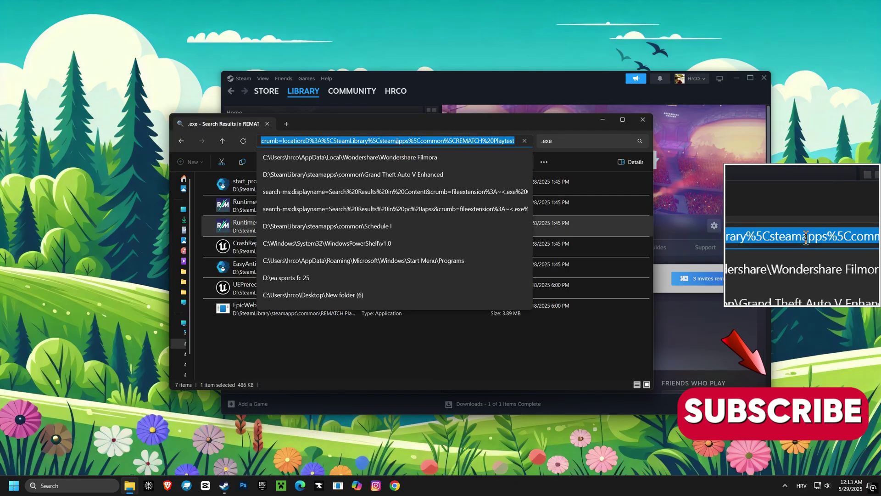
pyautogui.rightClick(398, 143)
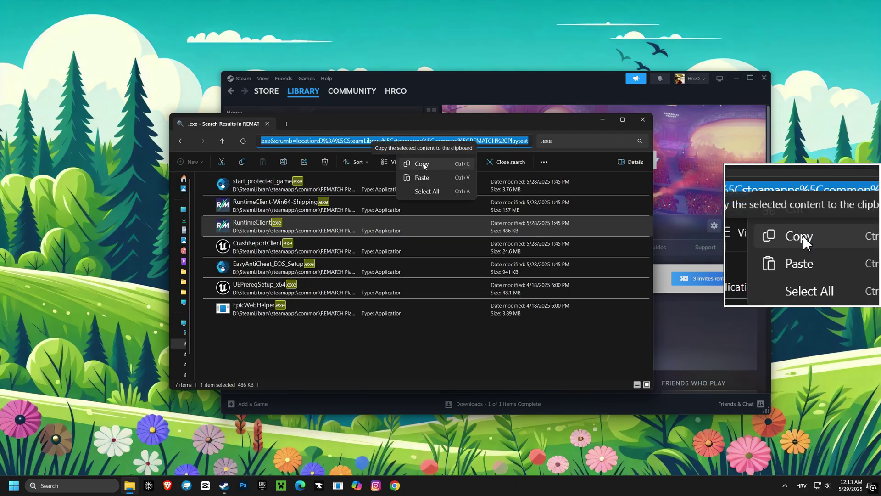
pyautogui.click(421, 163)
# Search Windows for "graphics settings" and open the Graphics settings page.
pyautogui.click(78, 481)
pyautogui.write('g')
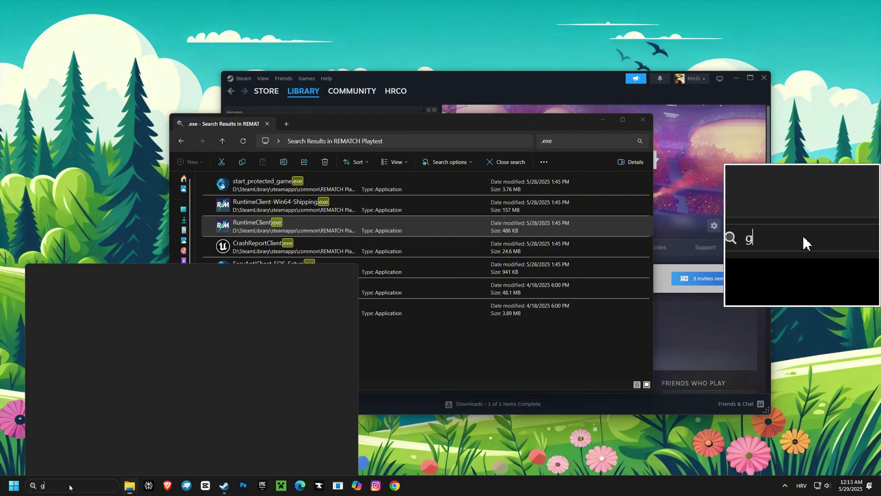
pyautogui.write('raphics')
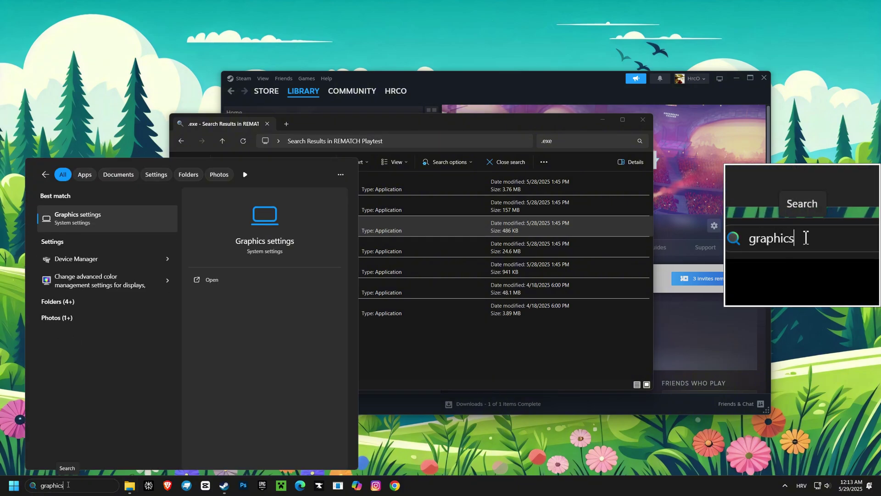
pyautogui.write(' settings')
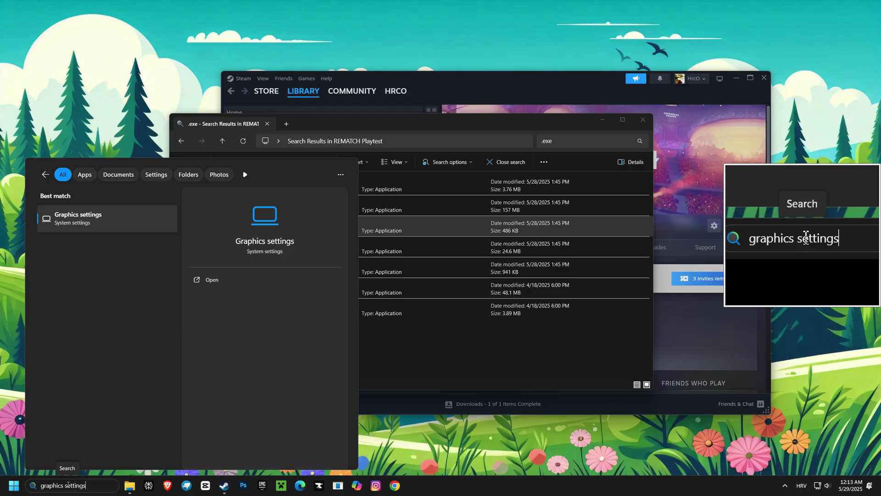
pyautogui.click(106, 222)
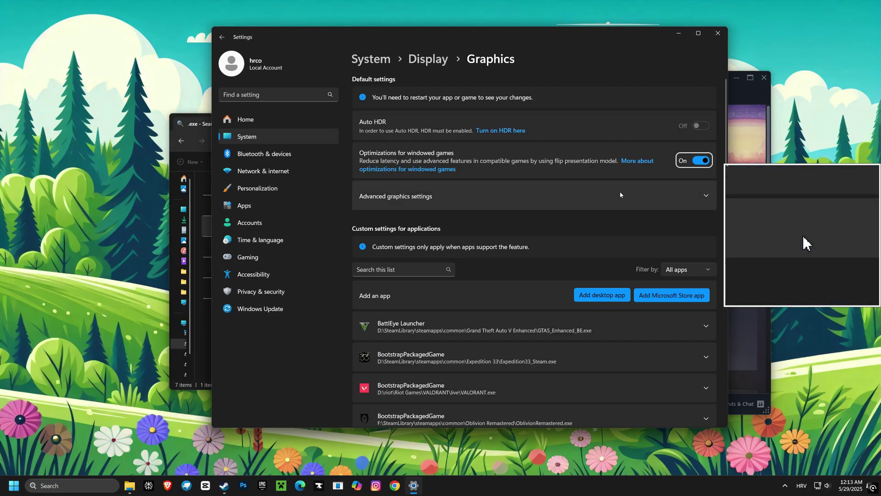
# Switch Optimizations for windowed games and Hardware-accelerated GPU scheduling off and back on.
pyautogui.click(699, 163)
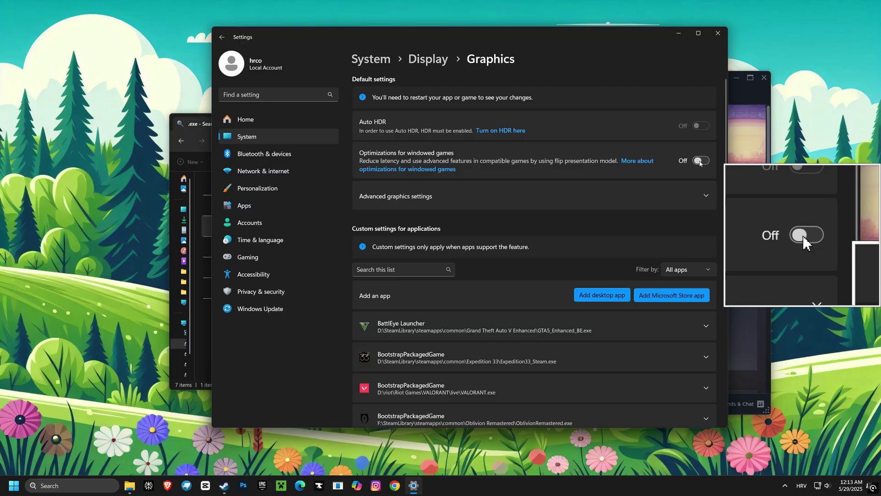
pyautogui.click(700, 163)
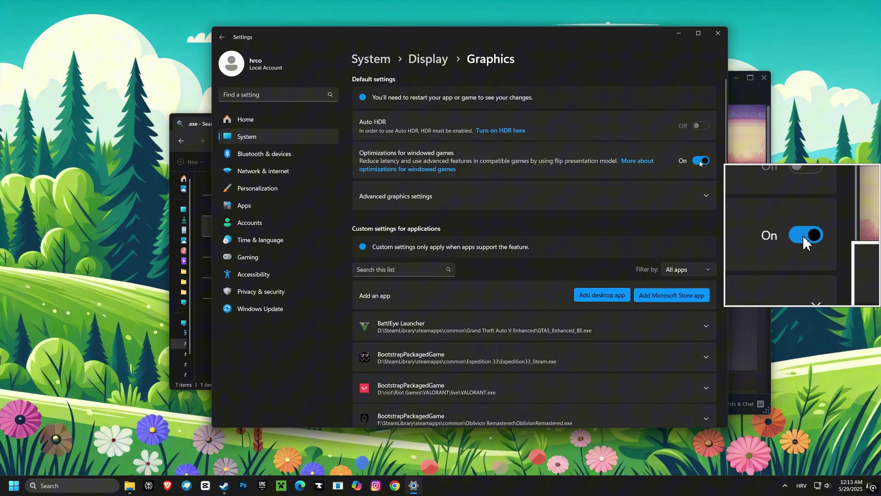
pyautogui.click(705, 196)
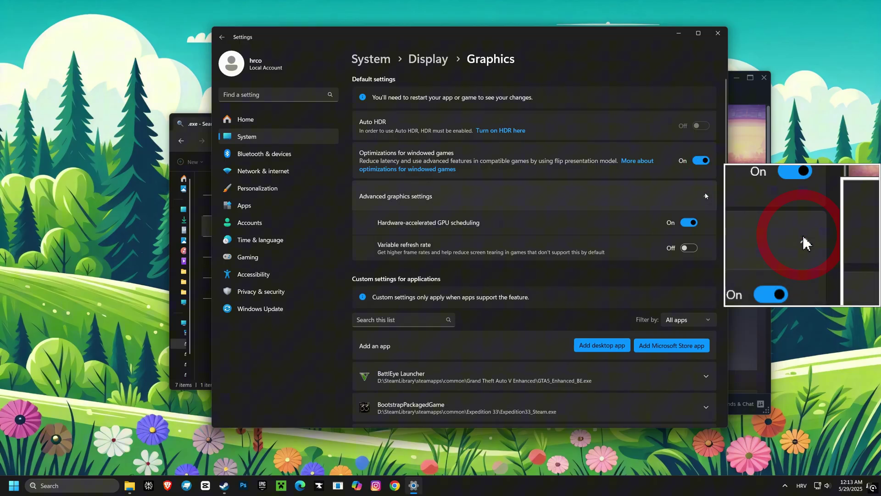
pyautogui.click(690, 224)
pyautogui.click(690, 224)
# Start adding a desktop app to the custom graphics settings and go to the copied REMATCH Playtest search results address.
pyautogui.scroll(-1, 693, 224)
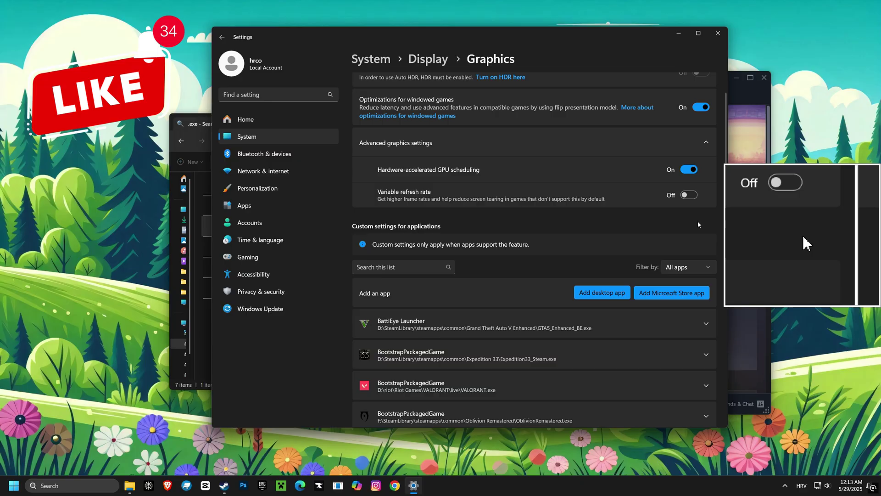
pyautogui.moveTo(577, 41); pyautogui.dragTo(524, 59)
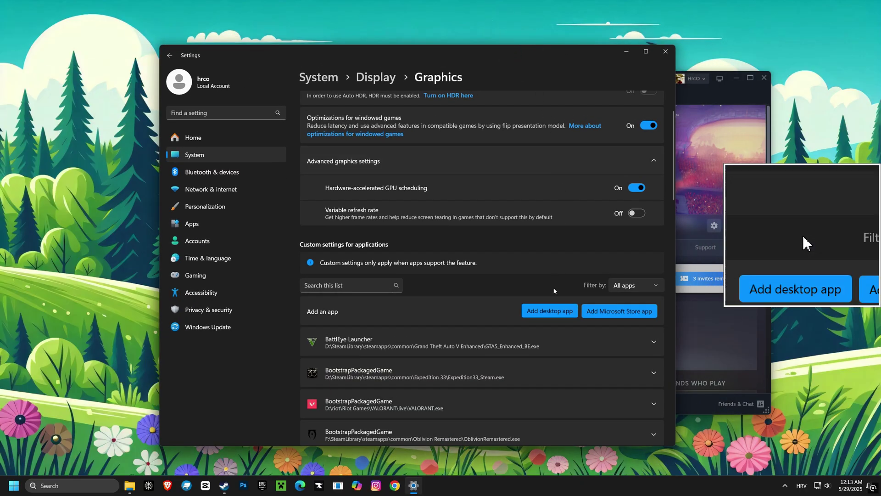
pyautogui.click(552, 311)
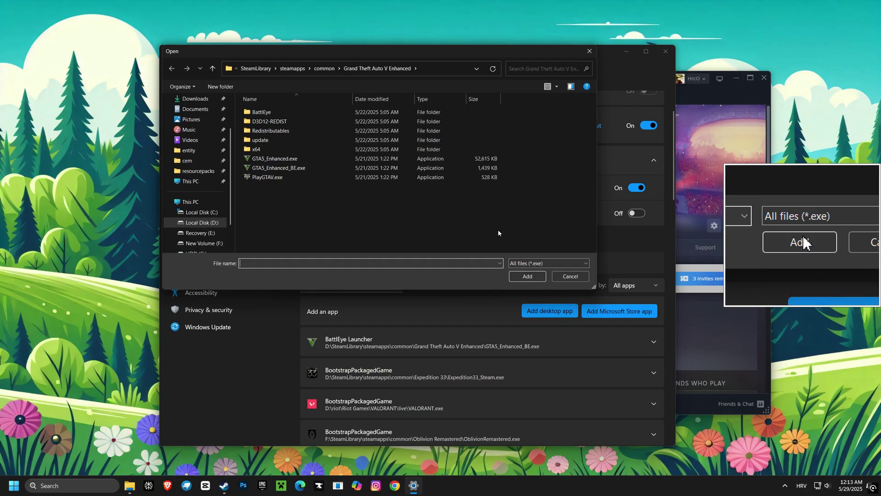
pyautogui.click(434, 68)
pyautogui.rightClick(286, 69)
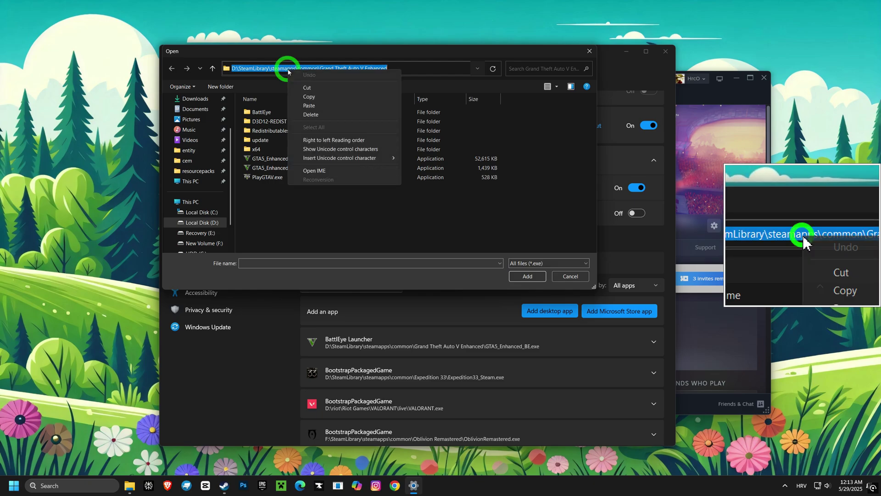
pyautogui.click(310, 105)
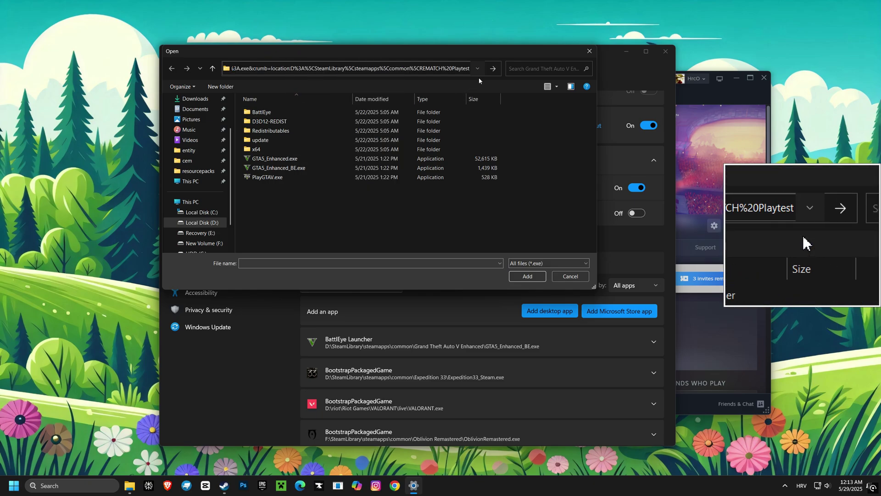
pyautogui.click(493, 69)
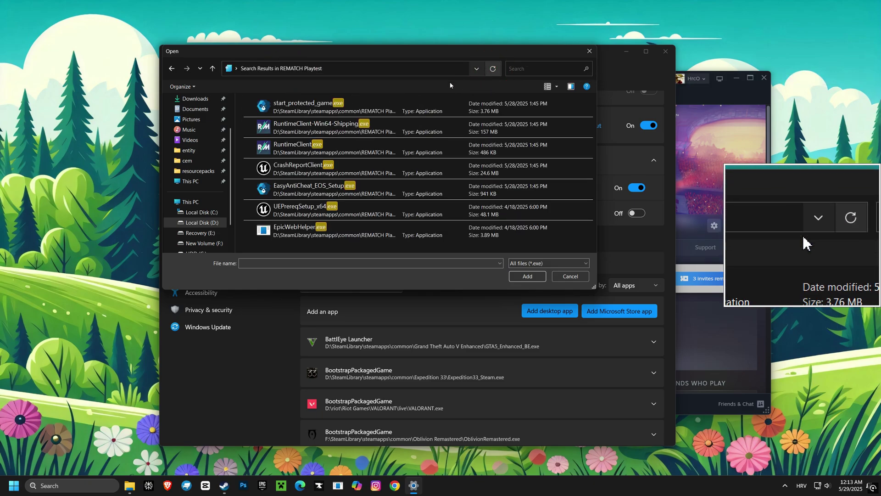
# Add RuntimeClient-Win64-Shipping.exe to the list of apps with custom graphics settings.
pyautogui.click(312, 125)
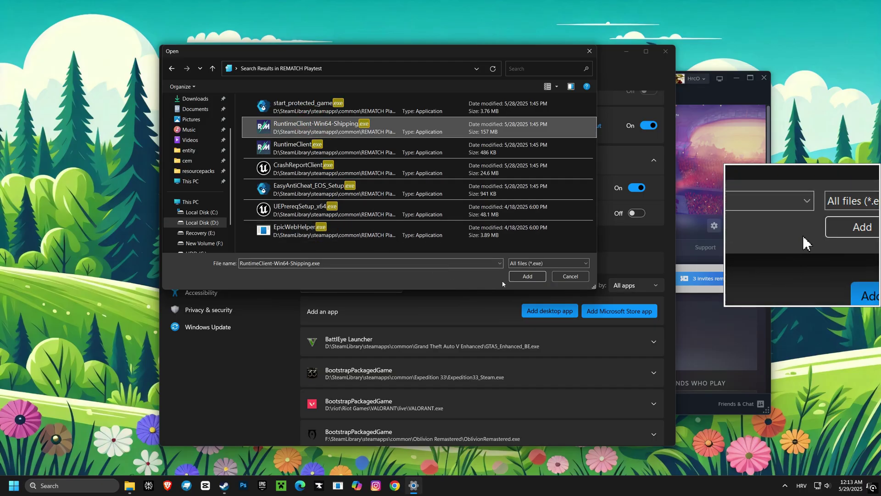
pyautogui.click(527, 276)
pyautogui.scroll(-6, 527, 276)
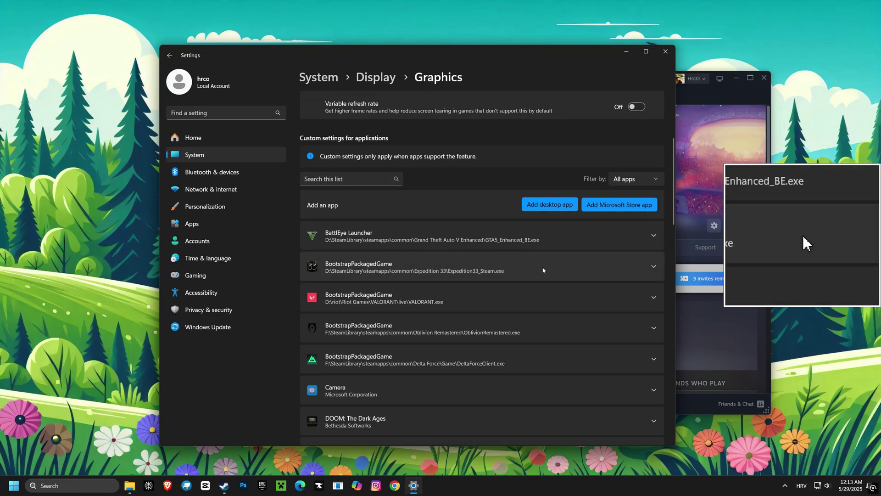
# Set Rematch's GPU preference to High Performance (NVIDIA GeForce RTX 4060) and switch its Optimizations for windowed games off and back on.
pyautogui.scroll(-8, 565, 270)
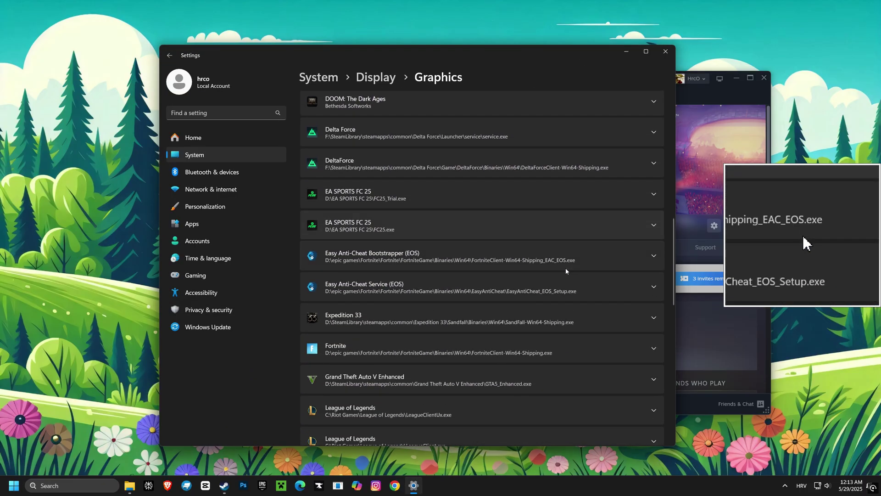
pyautogui.scroll(-1, 571, 275)
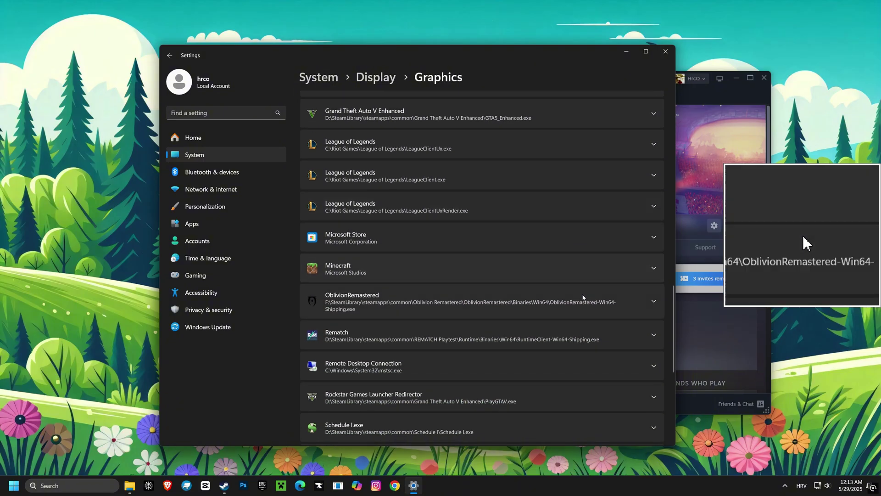
pyautogui.click(648, 335)
pyautogui.scroll(-1, 648, 336)
pyautogui.click(629, 314)
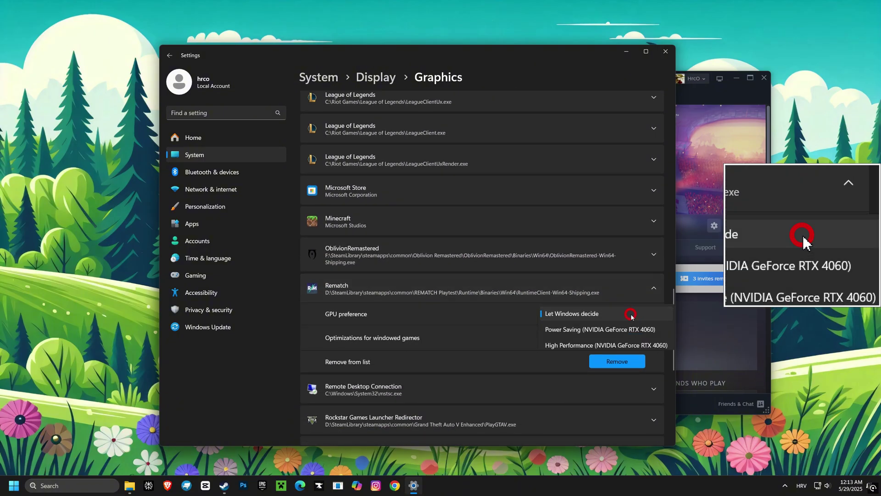
pyautogui.click(590, 345)
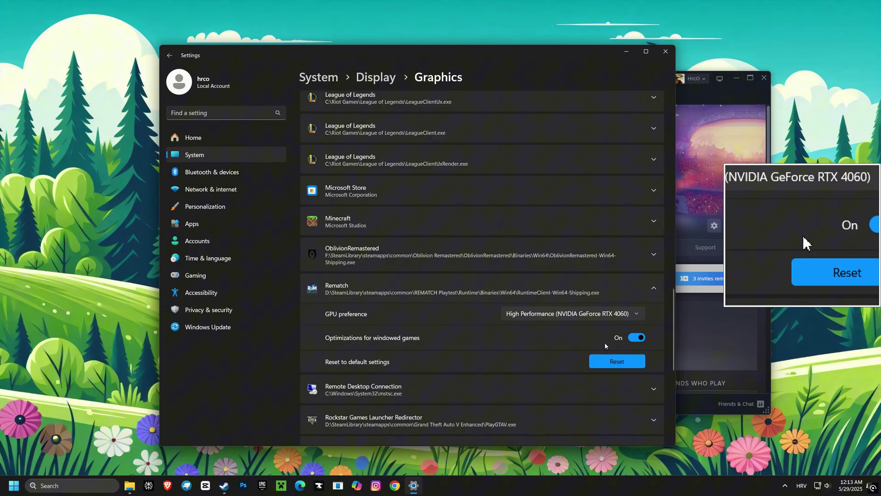
pyautogui.click(636, 339)
pyautogui.click(636, 339)
pyautogui.scroll(-1, 651, 321)
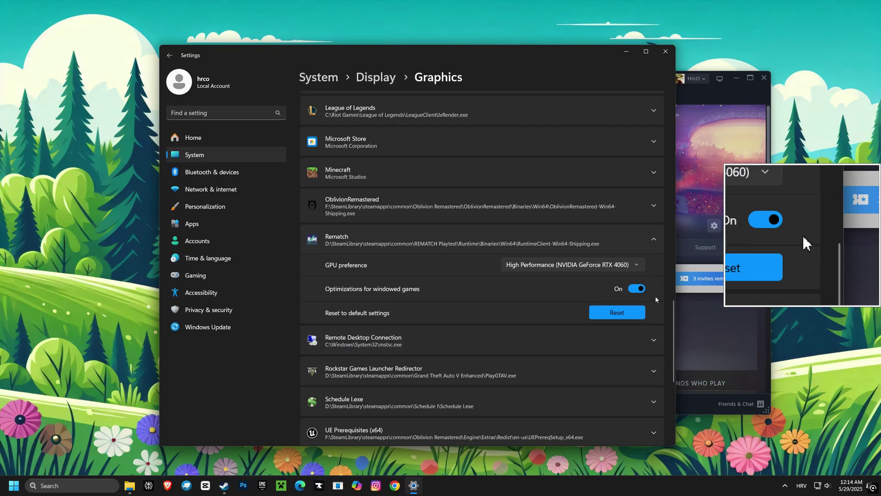
# Add RuntimeClient.exe from the copied REMATCH Playtest search results address to the apps with custom graphics settings.
pyautogui.scroll(15, 655, 299)
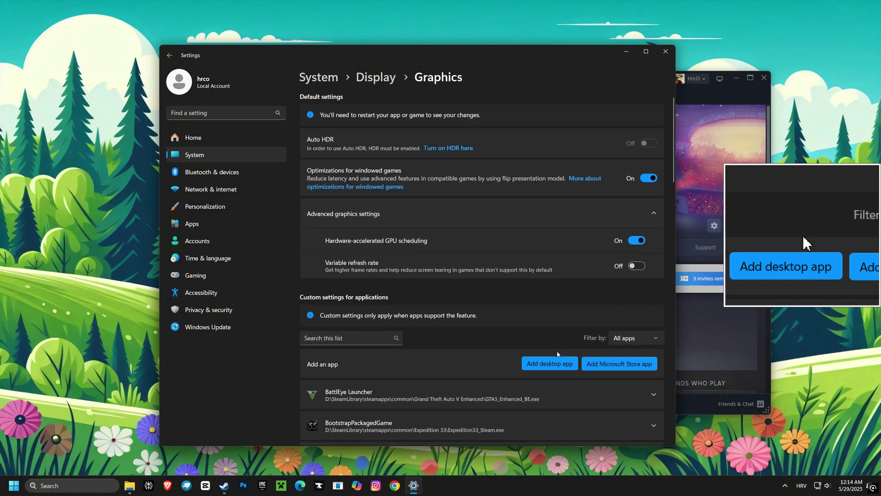
pyautogui.click(564, 362)
pyautogui.click(363, 68)
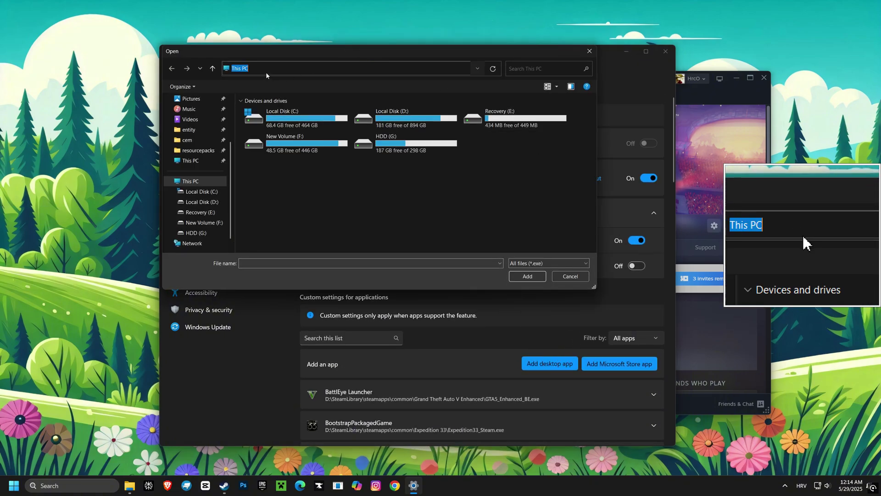
pyautogui.rightClick(264, 69)
pyautogui.click(293, 105)
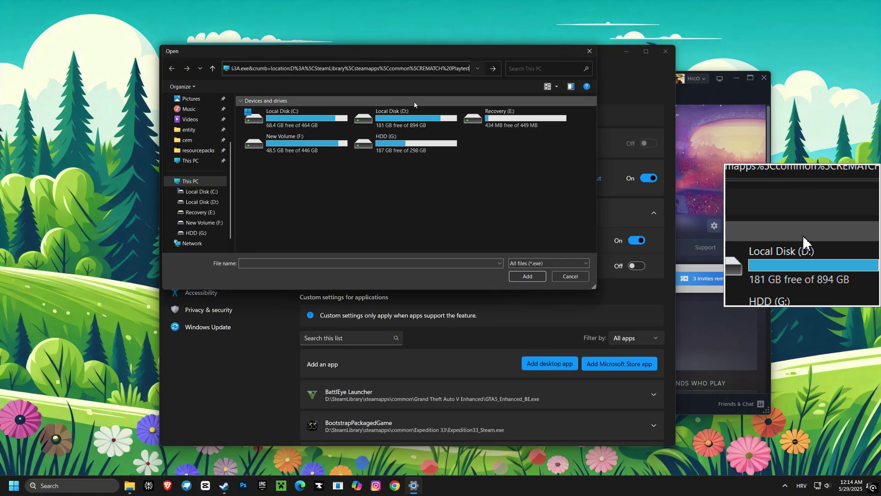
pyautogui.click(493, 68)
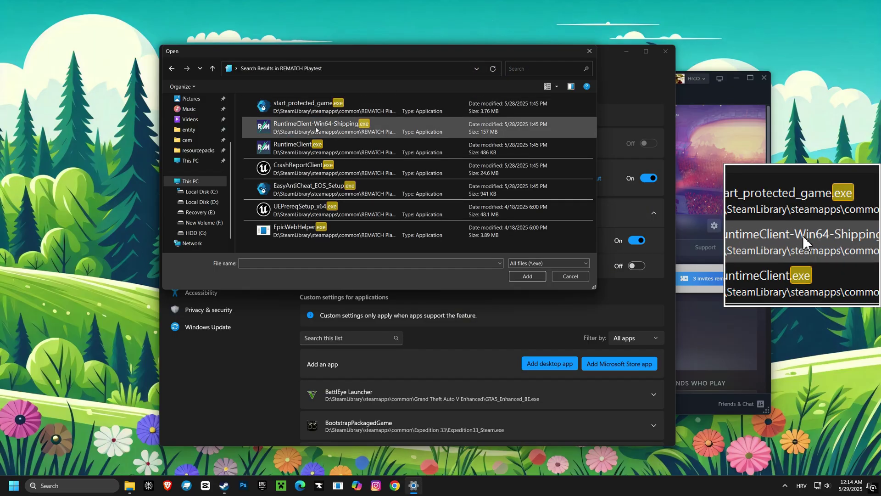
pyautogui.click(301, 146)
pyautogui.click(524, 277)
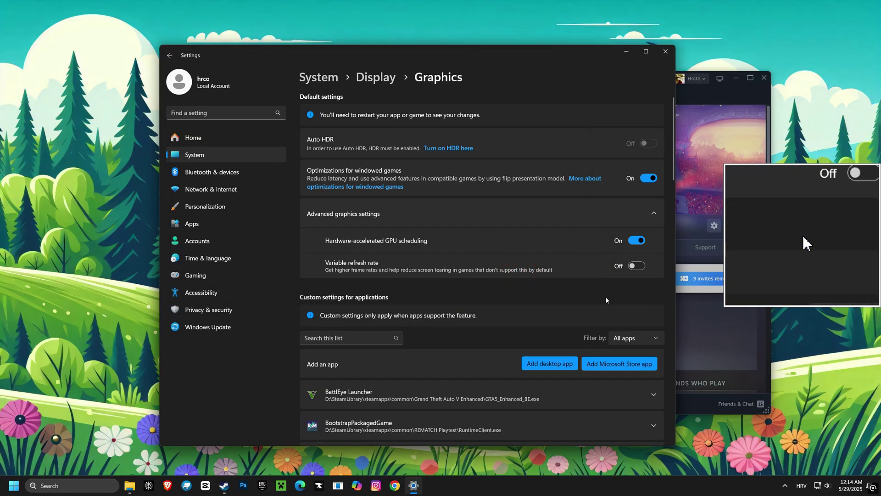
# Set the GPU preference of REMATCH's RuntimeClient.exe to High Performance (NVIDIA GeForce RTX 4060), with Optimizations for windowed games on.
pyautogui.scroll(-2, 608, 300)
pyautogui.click(652, 320)
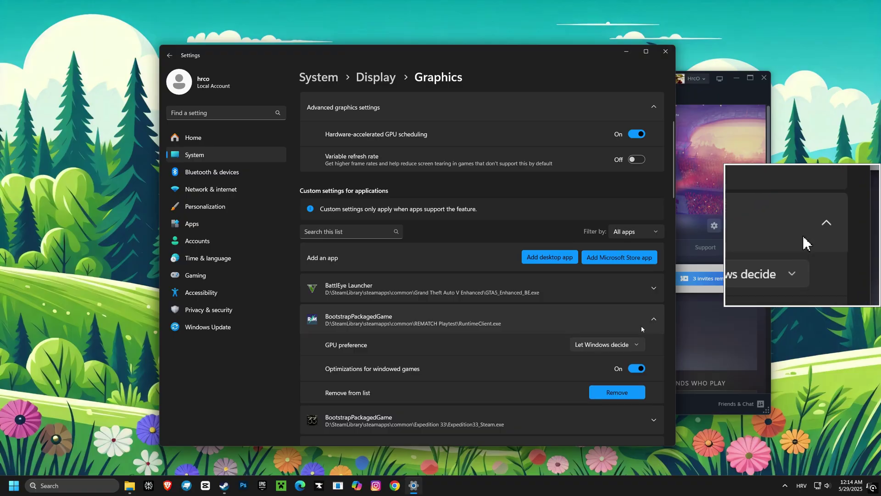
pyautogui.click(633, 344)
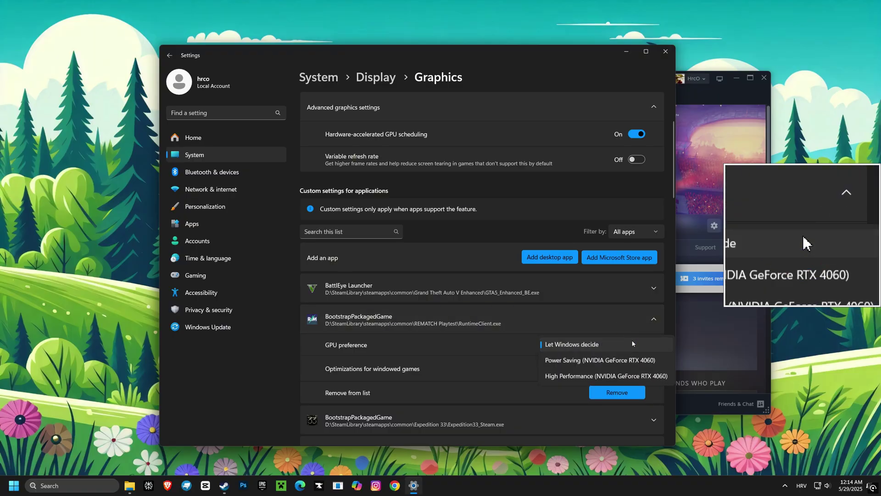
pyautogui.click(577, 377)
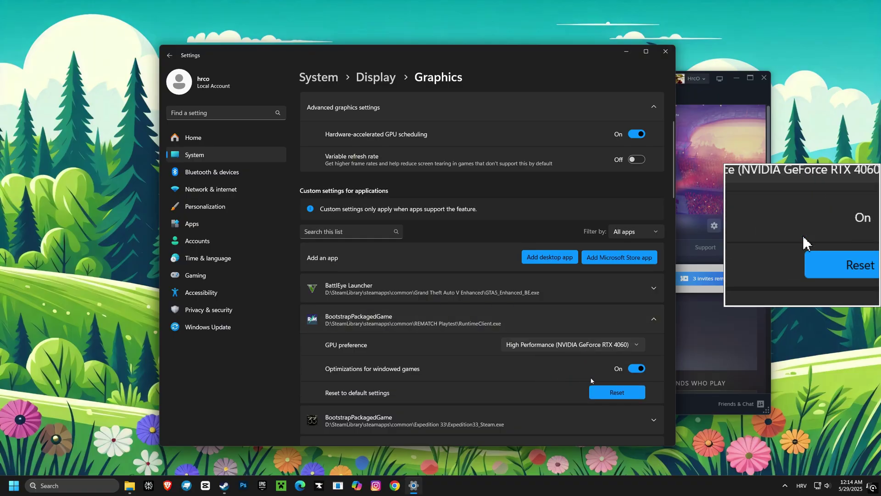
pyautogui.click(637, 371)
pyautogui.scroll(-2, 659, 363)
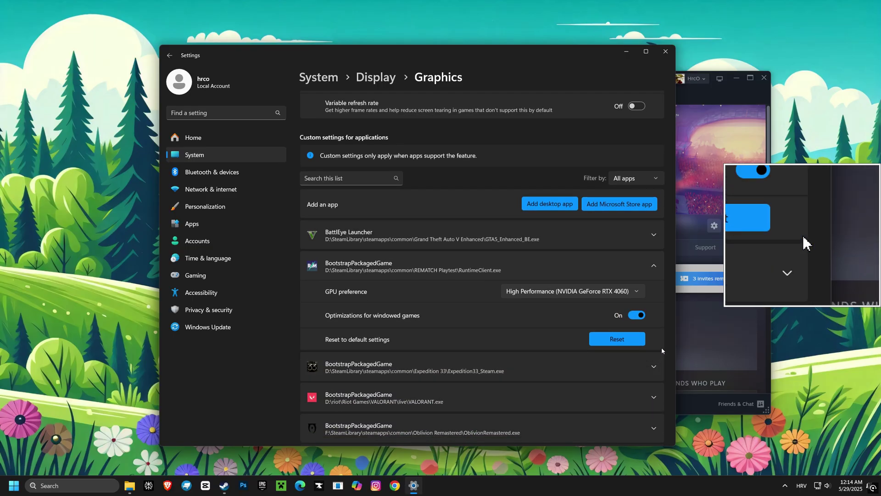
# Close the Settings and File Explorer windows and minimize Steam to clear the desktop.
pyautogui.scroll(6, 674, 134)
pyautogui.click(665, 51)
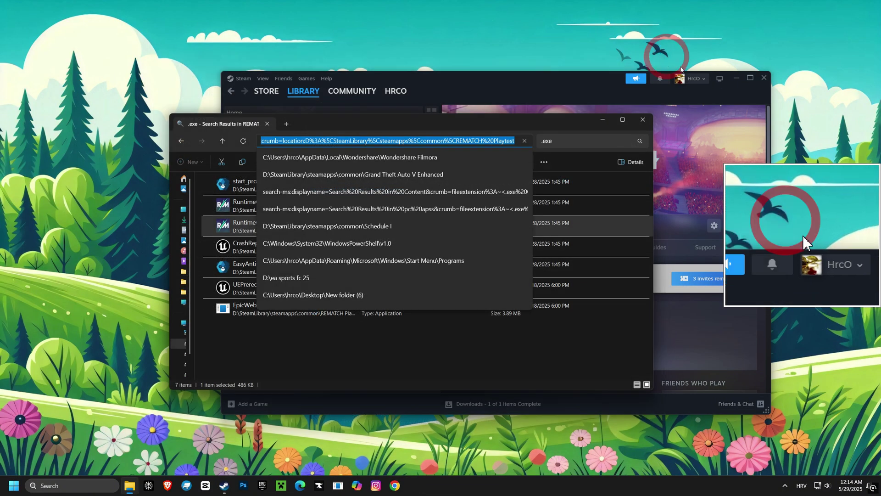
pyautogui.click(642, 120)
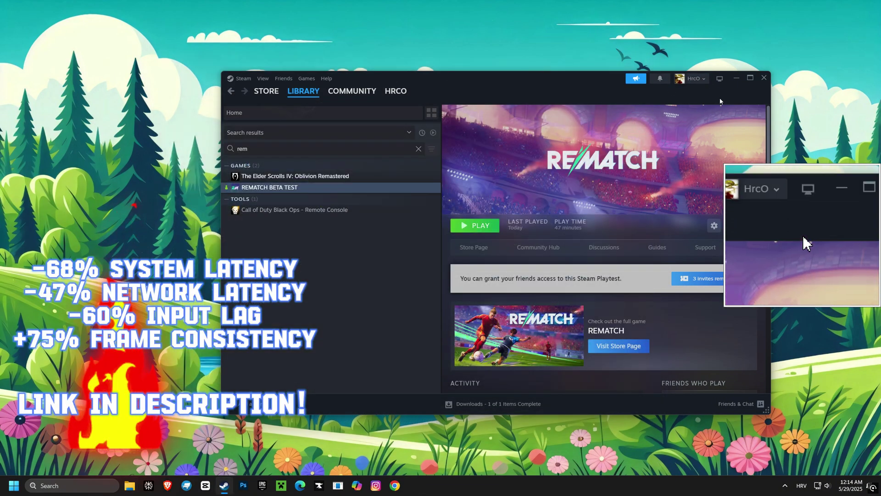
pyautogui.click(736, 78)
# Search Windows for "advanced system settings" and open the System Properties dialog.
pyautogui.click(64, 486)
pyautogui.write('ad')
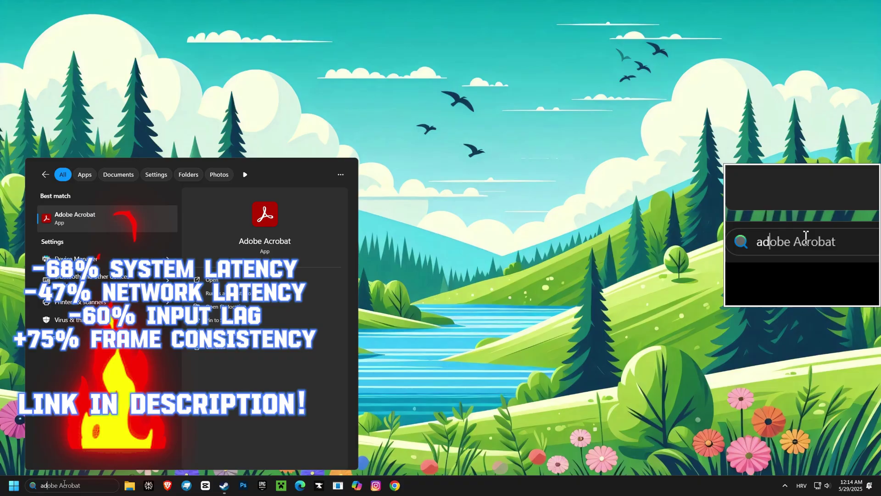
pyautogui.write('vanced sys')
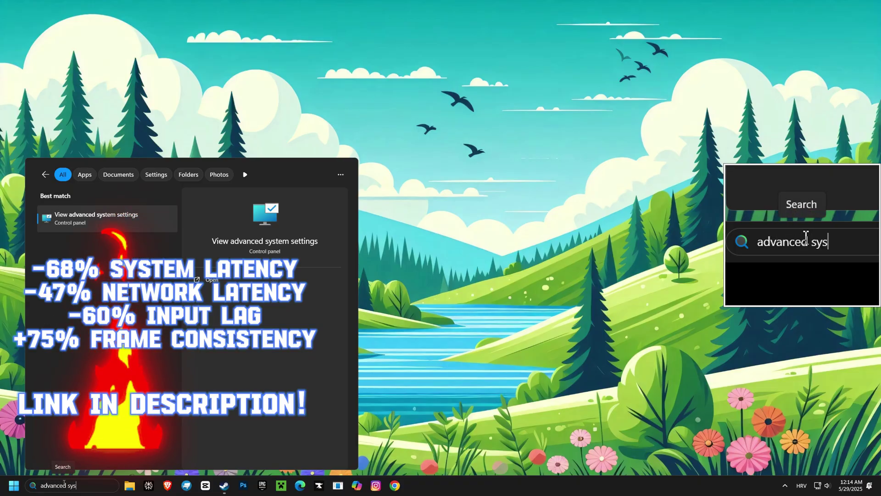
pyautogui.write('tem settings')
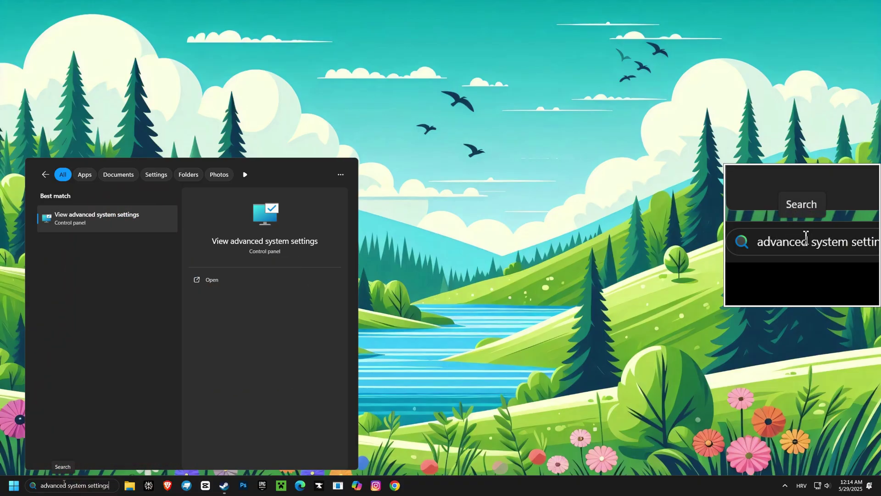
pyautogui.click(89, 225)
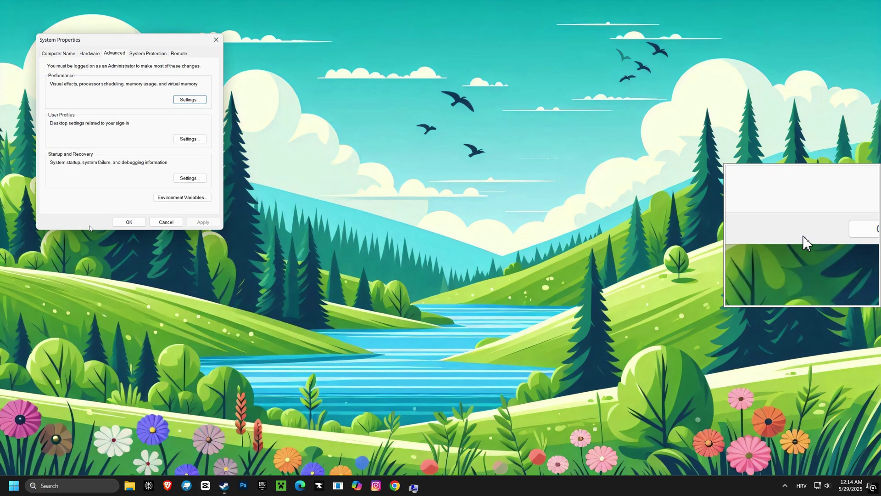
# Open the advanced performance options and set processor scheduling to best performance of Programs.
pyautogui.moveTo(128, 46); pyautogui.dragTo(453, 182)
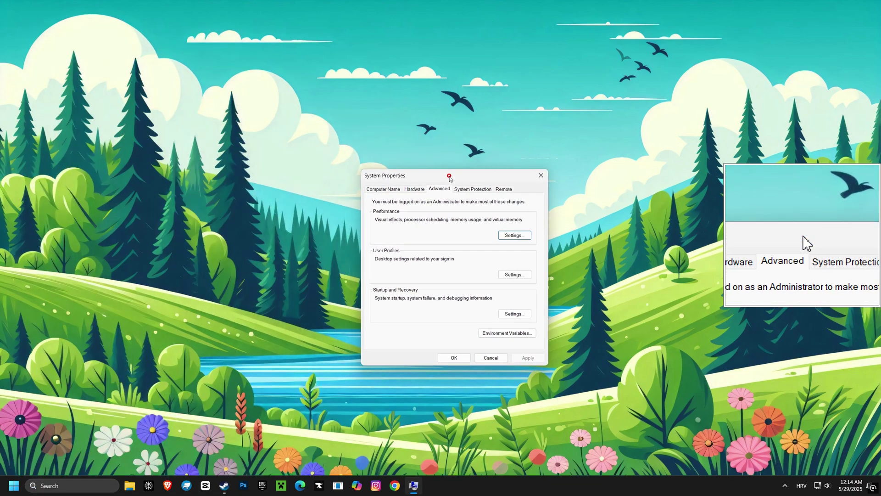
pyautogui.click(383, 190)
pyautogui.click(439, 189)
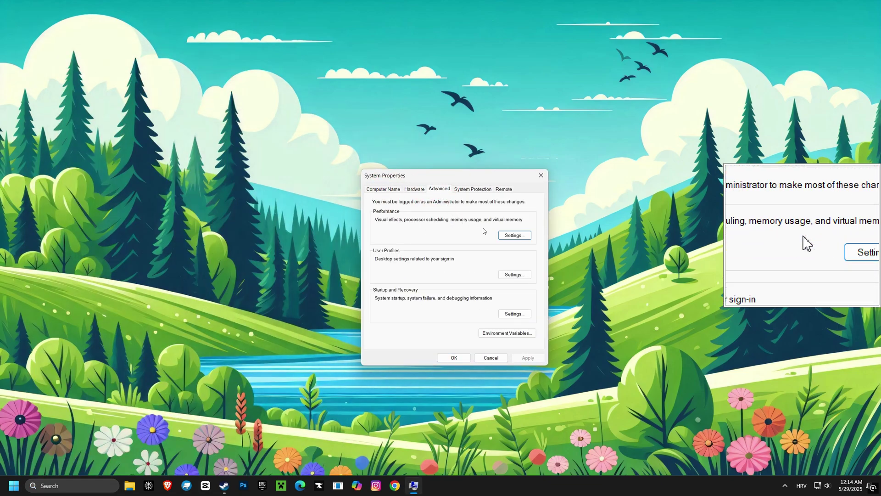
pyautogui.click(514, 235)
pyautogui.click(425, 224)
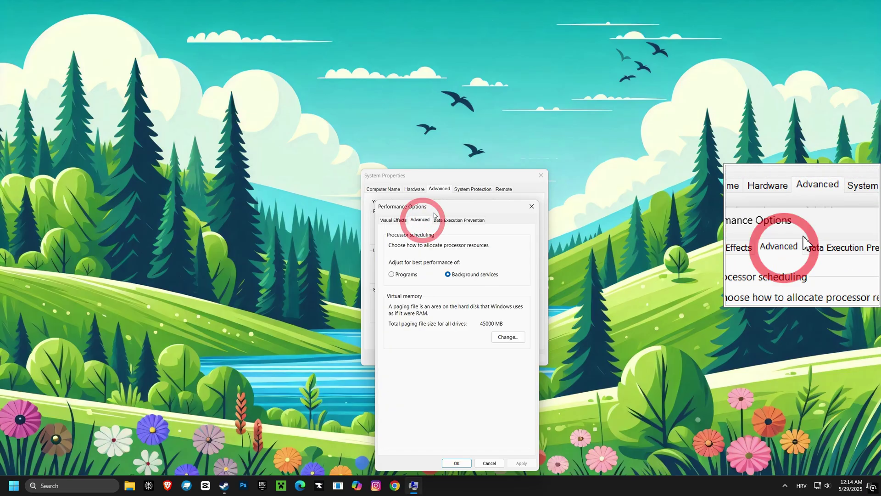
pyautogui.moveTo(445, 206); pyautogui.dragTo(444, 164)
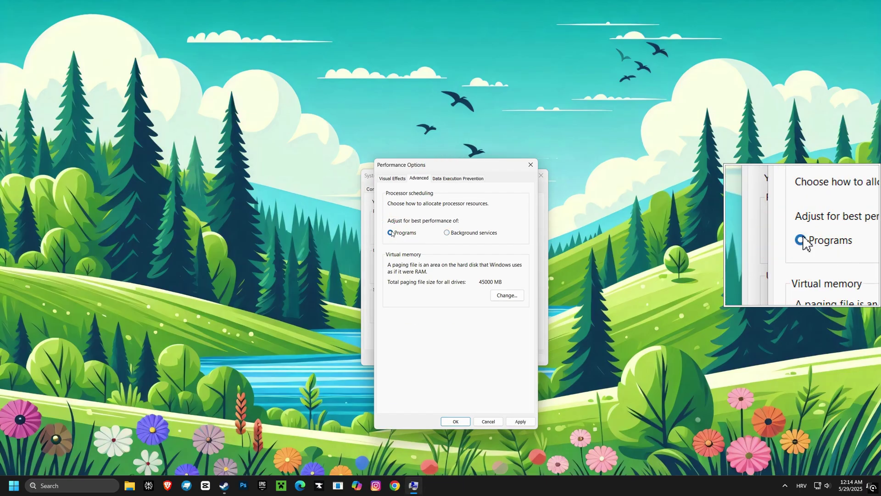
# Give drive C: a custom paging file with initial and maximum size 45000 MB, then apply and close the system dialogs.
pyautogui.click(506, 295)
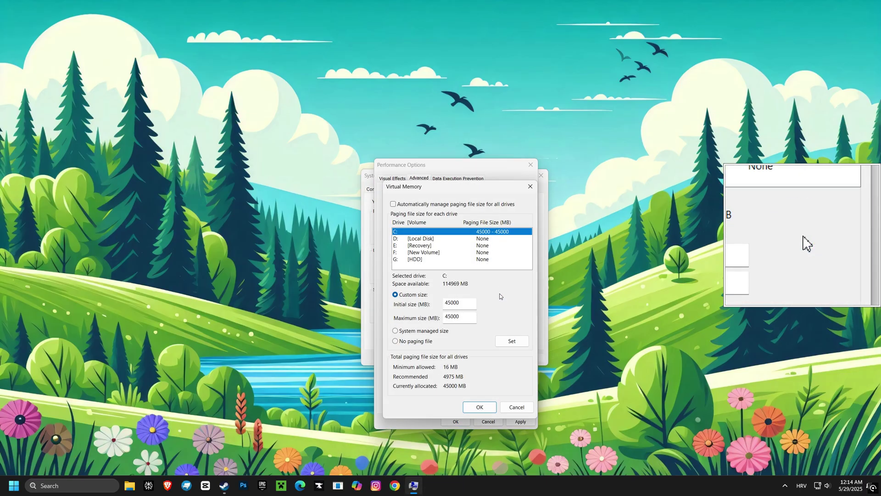
pyautogui.click(393, 205)
pyautogui.click(393, 205)
pyautogui.click(396, 341)
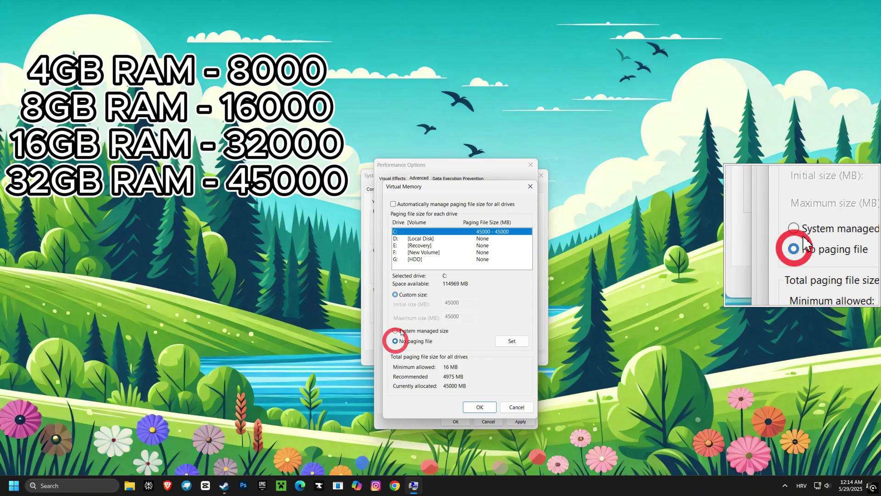
pyautogui.click(395, 295)
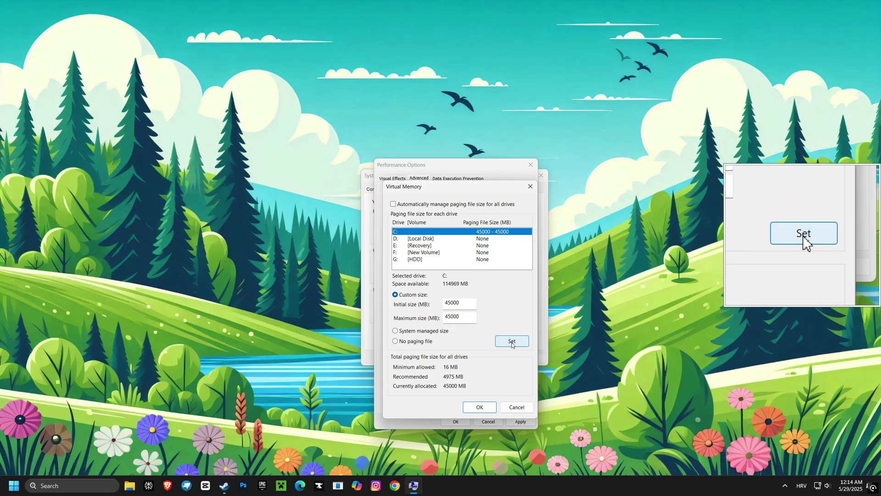
pyautogui.click(481, 405)
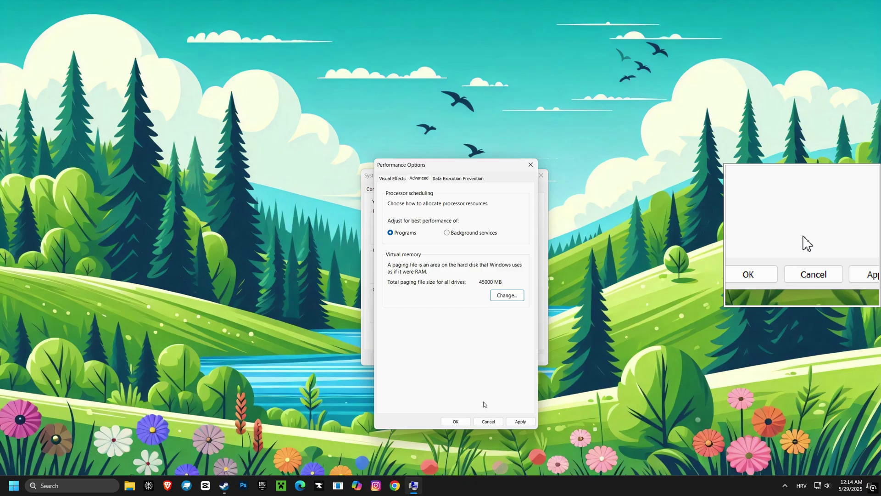
pyautogui.click(523, 421)
pyautogui.click(464, 421)
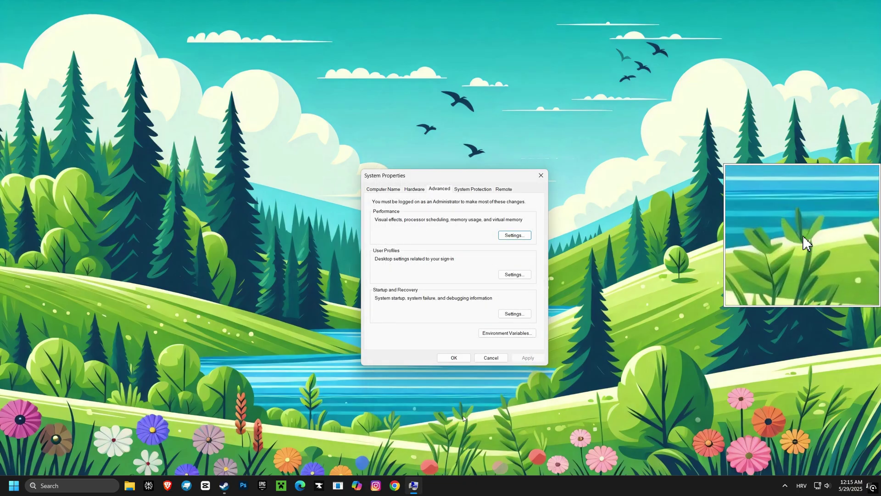
pyautogui.click(455, 358)
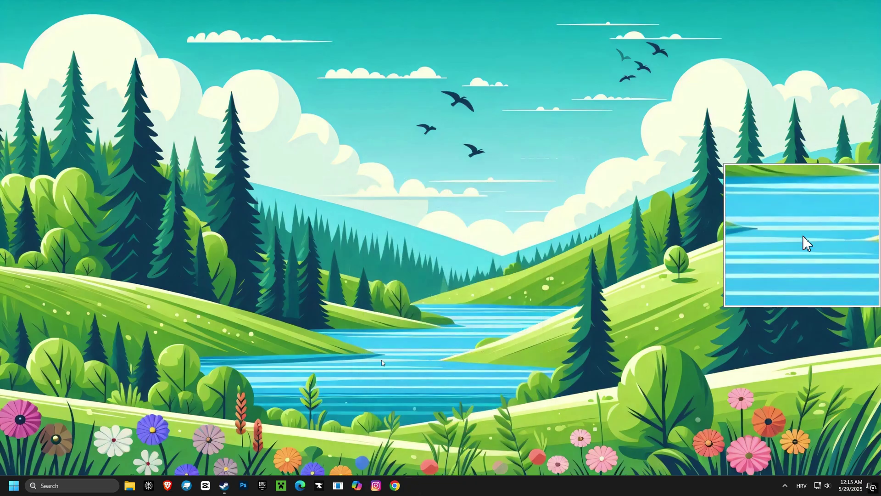
# Search Windows for "edit power plan" and open the Edit Plan Settings page.
pyautogui.click(62, 483)
pyautogui.write('edit power plan')
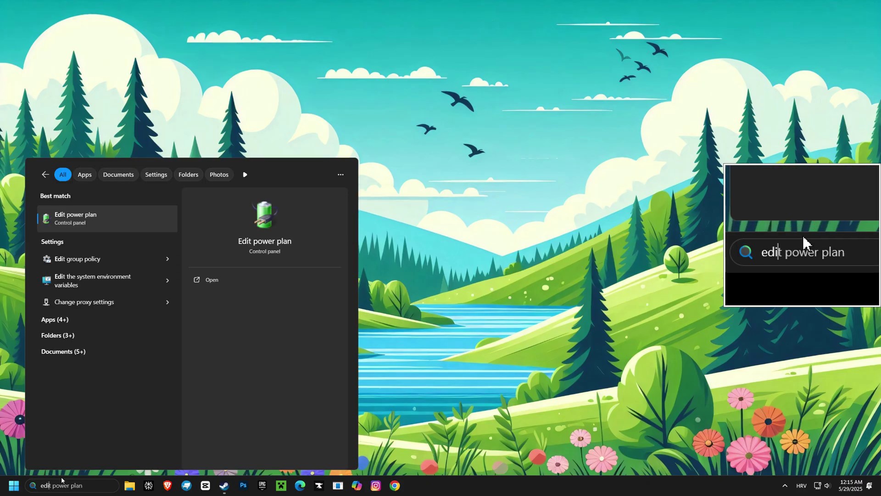
pyautogui.press('Right')
pyautogui.press('Right')
pyautogui.press('Right')
pyautogui.press('Right')
pyautogui.press('Right')
pyautogui.press('Right')
pyautogui.press('Right')
pyautogui.press('Right')
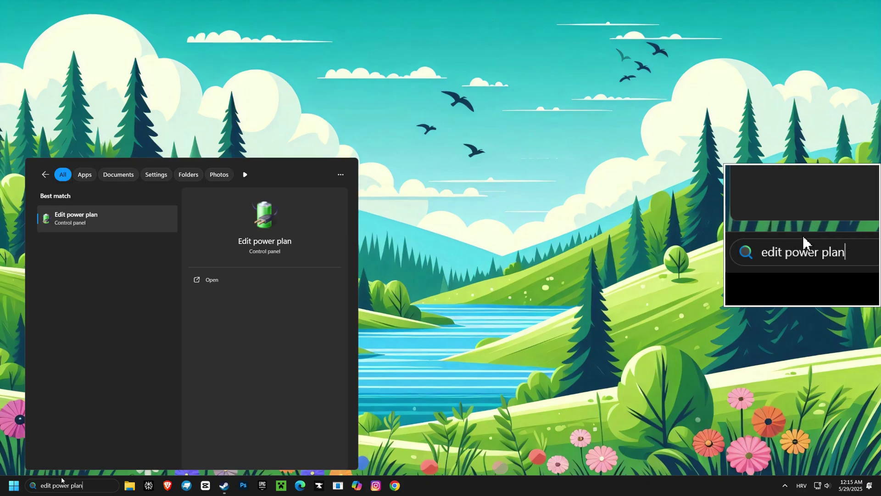
pyautogui.click(78, 224)
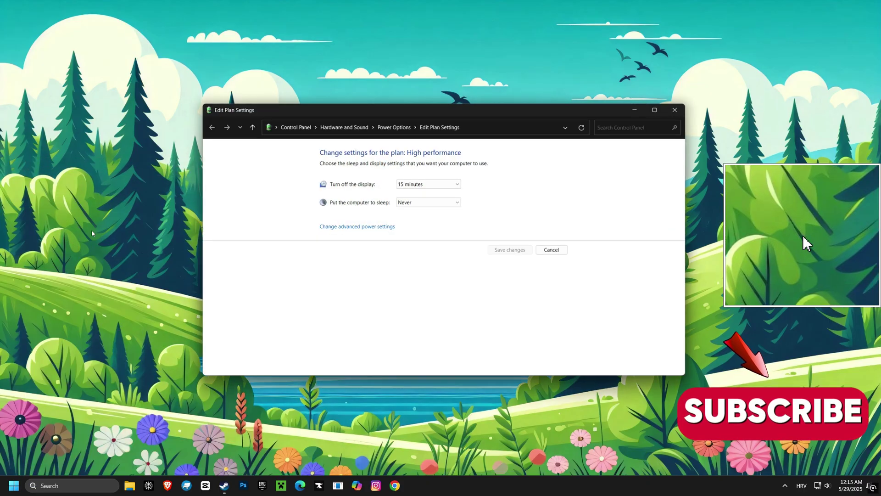
# Go to the Power Options overview and select the High performance plan under the preferred plans.
pyautogui.click(394, 127)
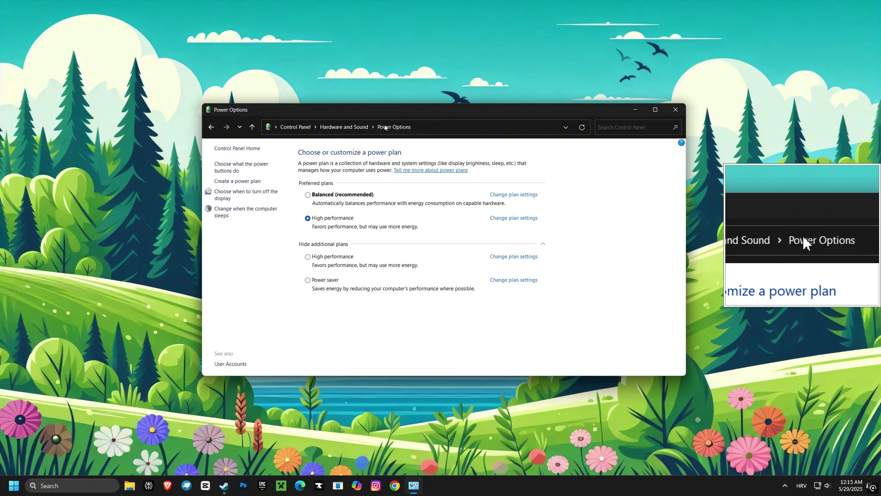
pyautogui.click(307, 195)
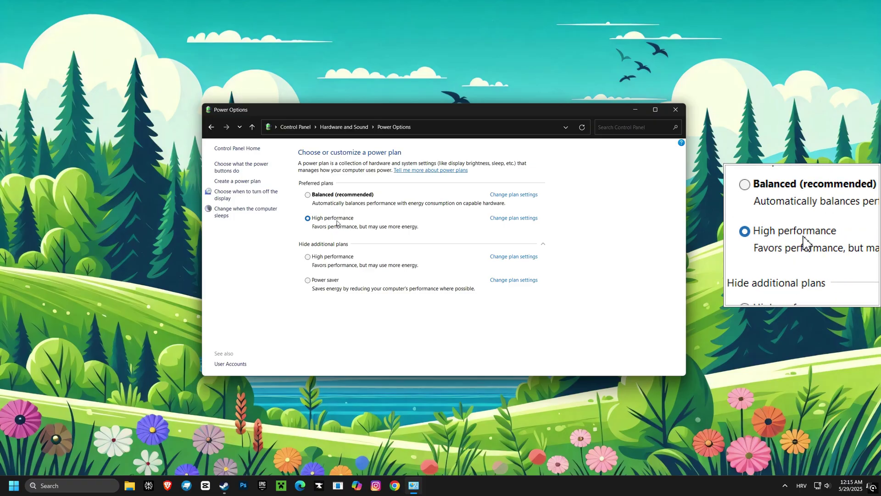
# Close the Power Options window, search Windows for "control panel" and open the NVIDIA Control Panel.
pyautogui.click(676, 110)
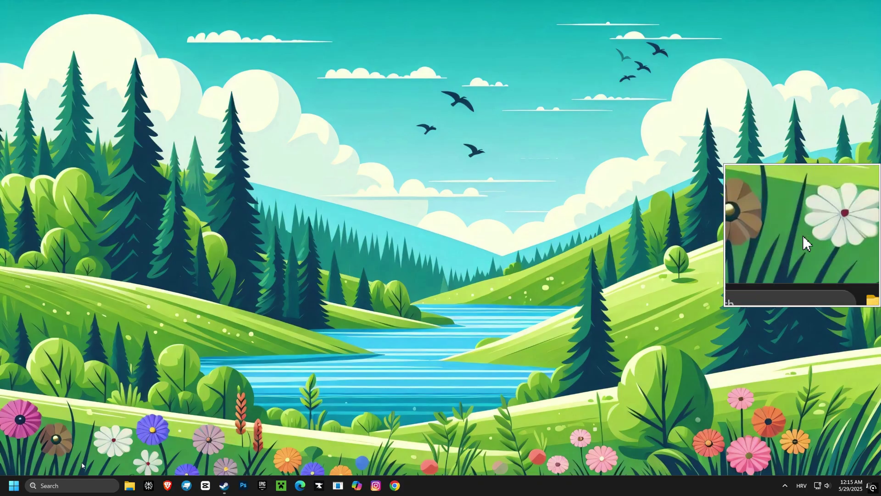
pyautogui.click(68, 484)
pyautogui.write('ontrol panel')
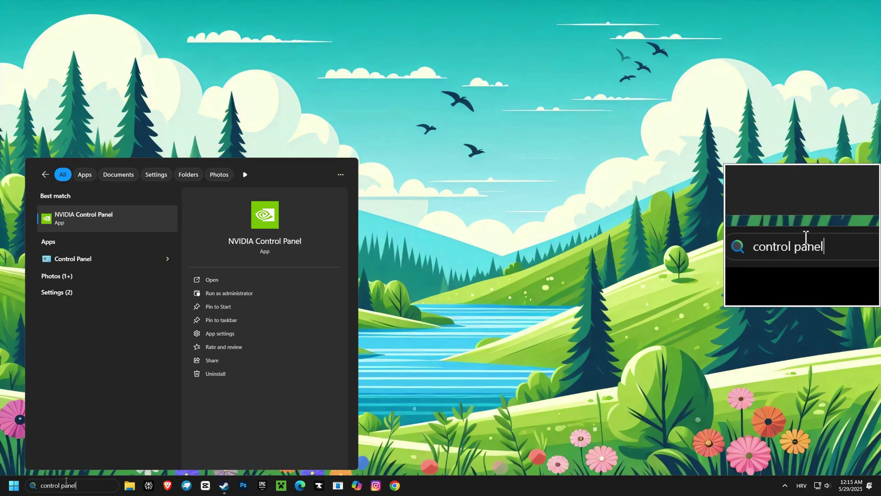
pyautogui.click(84, 220)
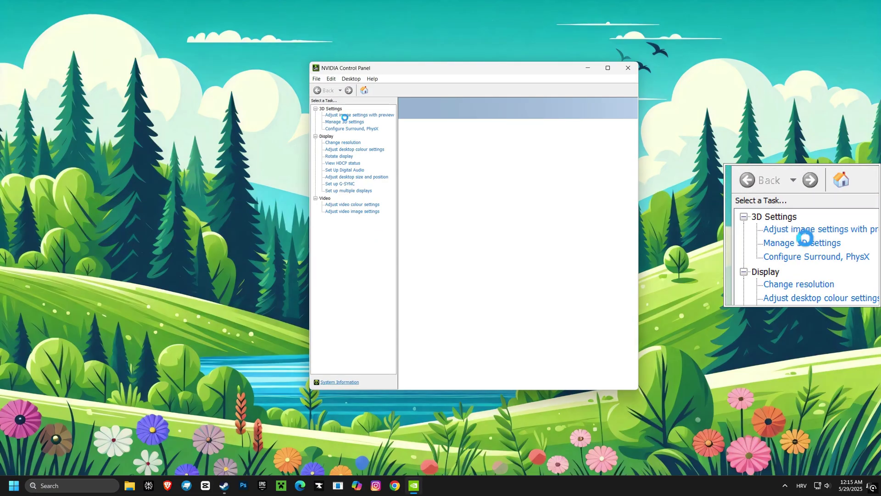
# Set the image settings with preview to use my preference emphasising Performance, then apply and keep the changes.
pyautogui.click(347, 116)
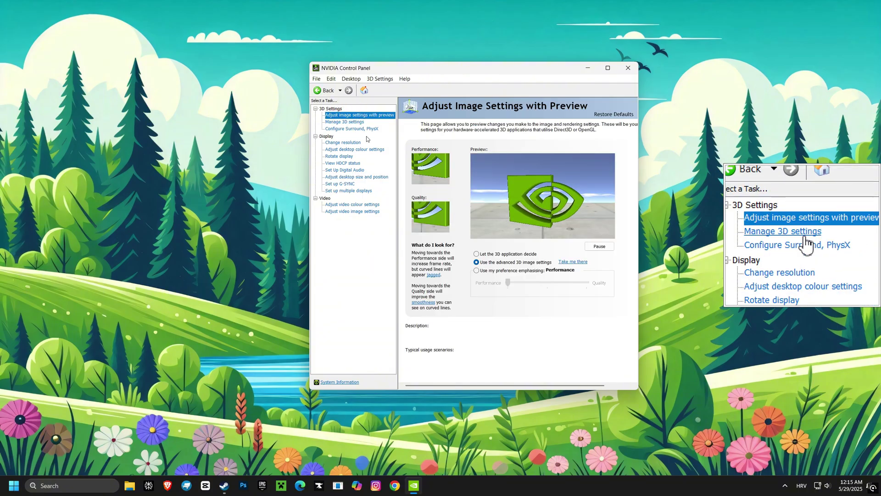
pyautogui.click(477, 271)
pyautogui.moveTo(508, 283)
pyautogui.mouseDown()
pyautogui.moveTo(549, 285)
pyautogui.moveTo(506, 282)
pyautogui.mouseUp()
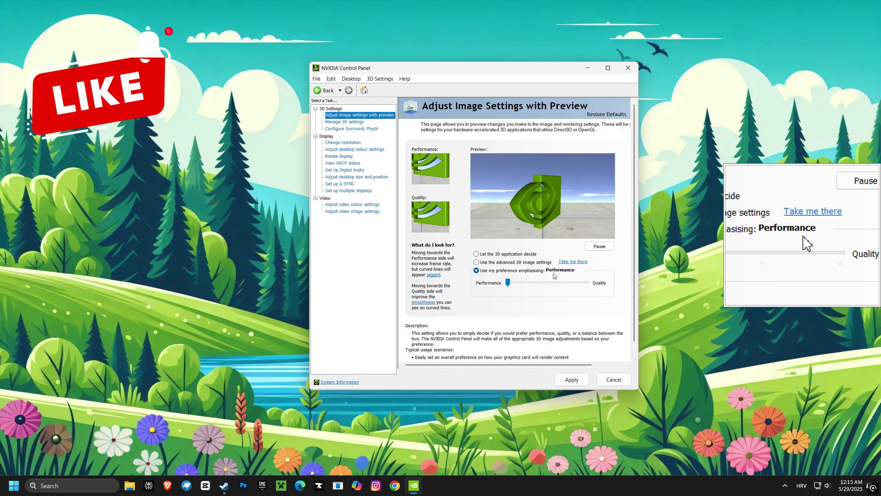
pyautogui.click(567, 381)
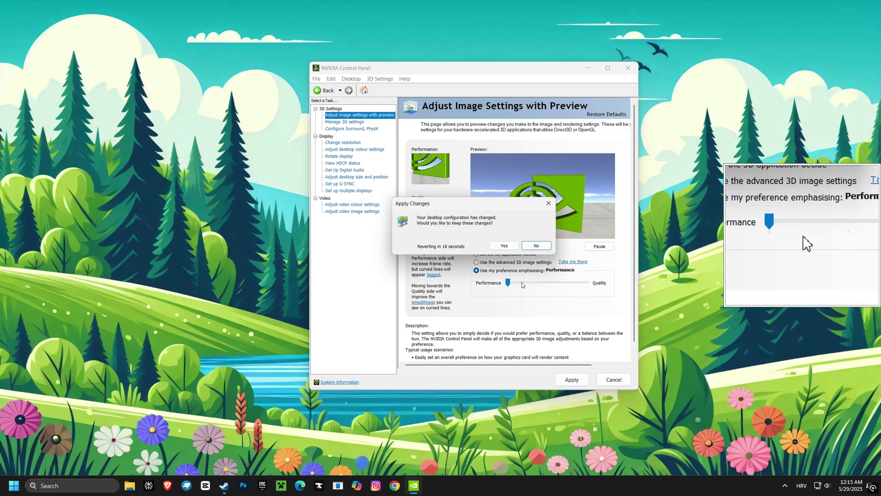
pyautogui.click(504, 247)
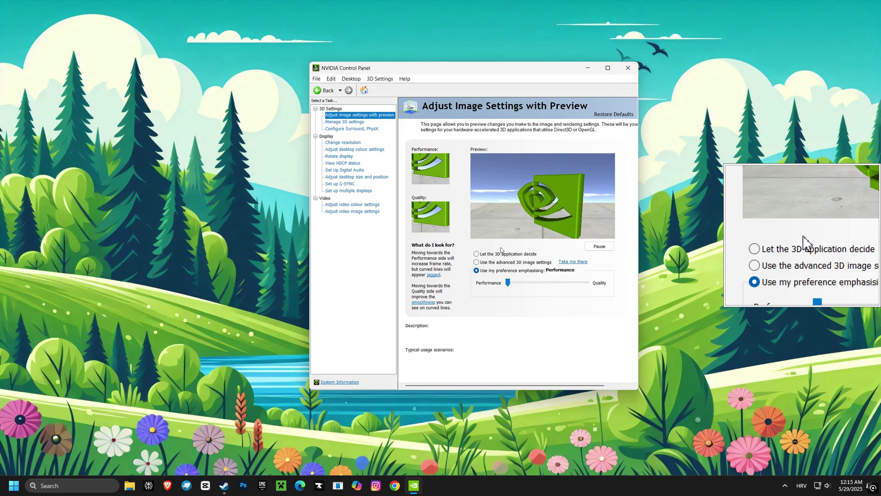
# Set Low Latency Mode to Off in the global 3D settings.
pyautogui.click(344, 122)
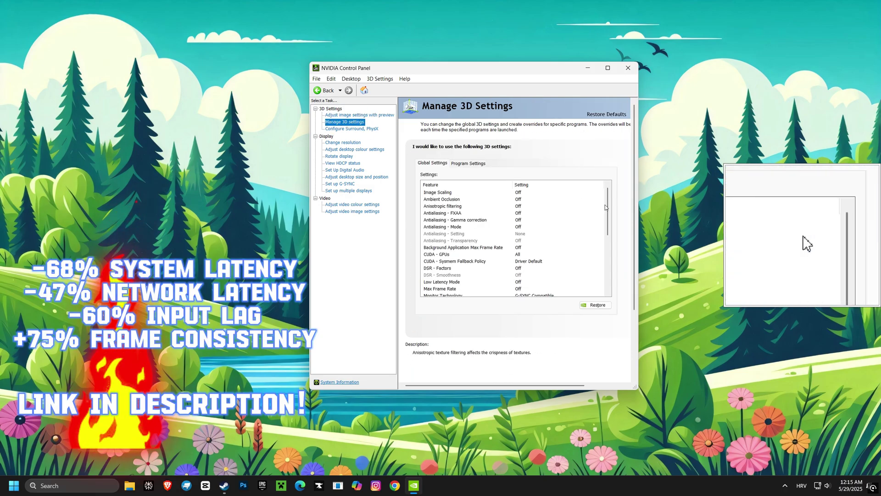
pyautogui.moveTo(605, 205); pyautogui.dragTo(604, 227)
pyautogui.click(518, 241)
pyautogui.click(518, 240)
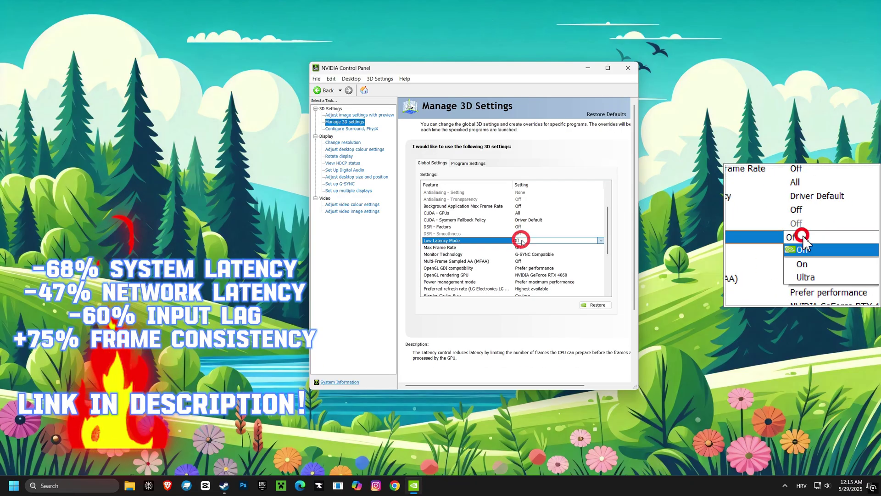
pyautogui.click(522, 250)
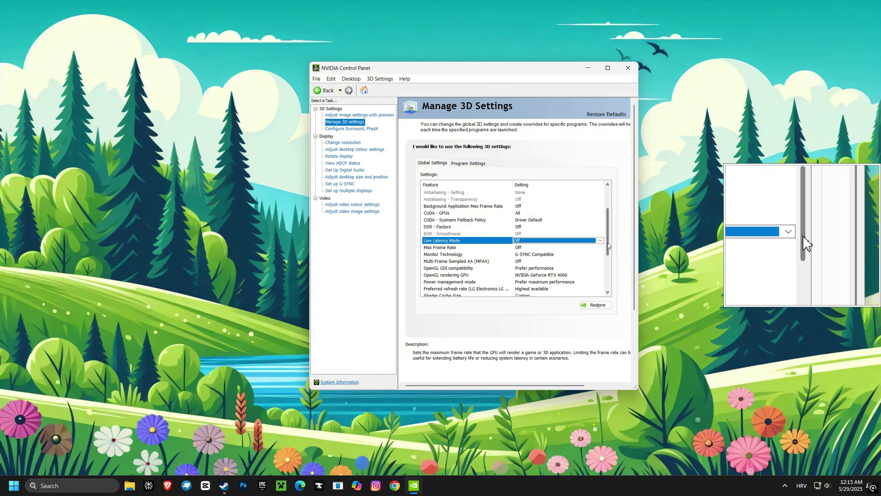
# Set Vertical sync to Off in the global 3D settings.
pyautogui.moveTo(608, 245); pyautogui.dragTo(607, 272)
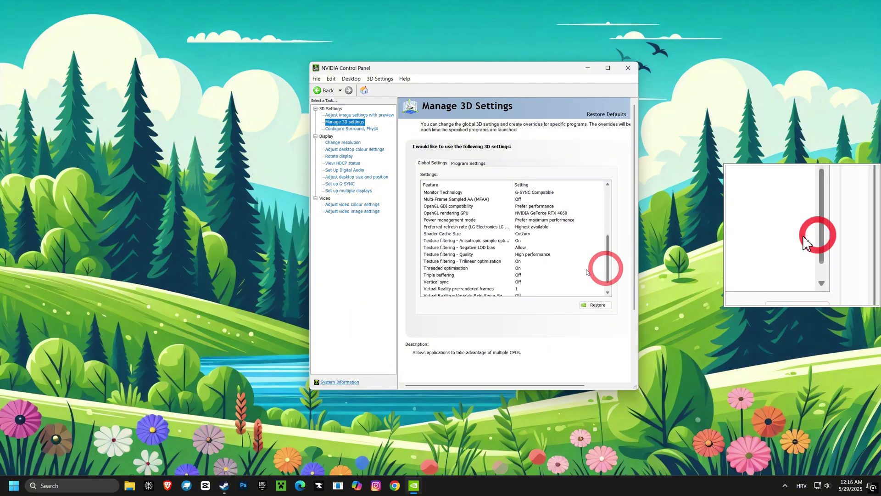
pyautogui.click(520, 283)
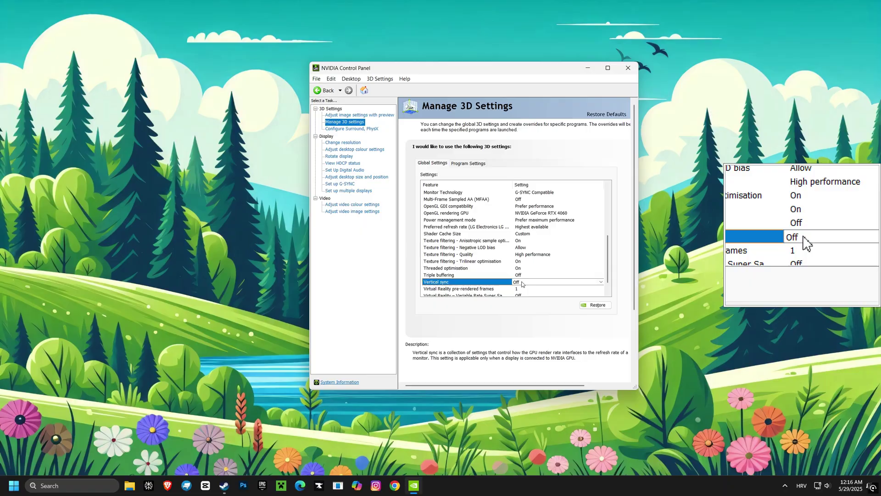
pyautogui.click(522, 283)
pyautogui.click(524, 298)
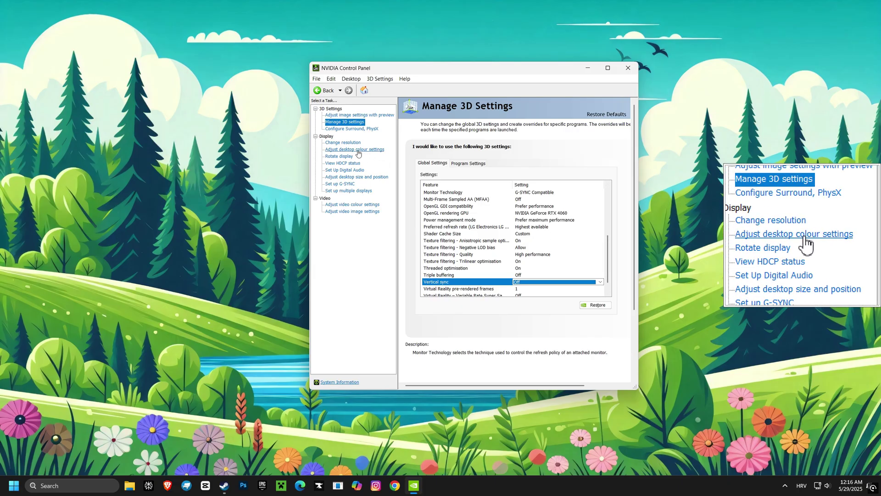
# Set the desktop scaling mode to No scaling, apply it and close the NVIDIA Control Panel.
pyautogui.click(346, 177)
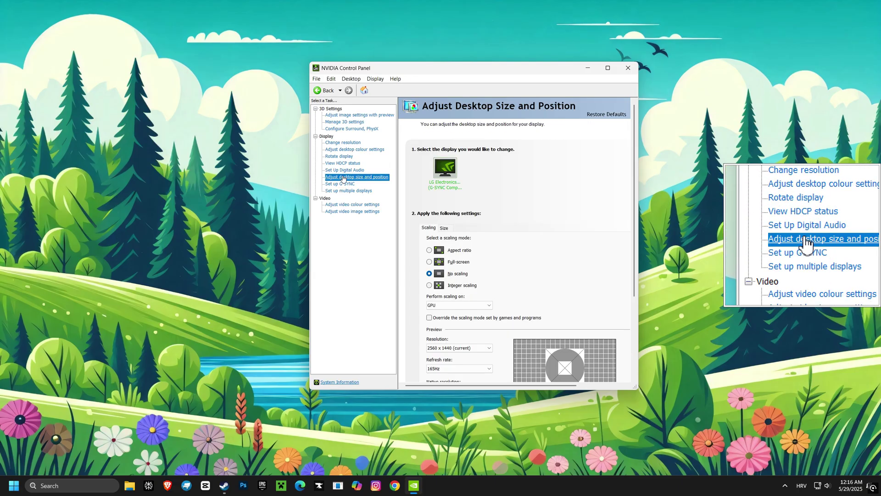
pyautogui.click(430, 251)
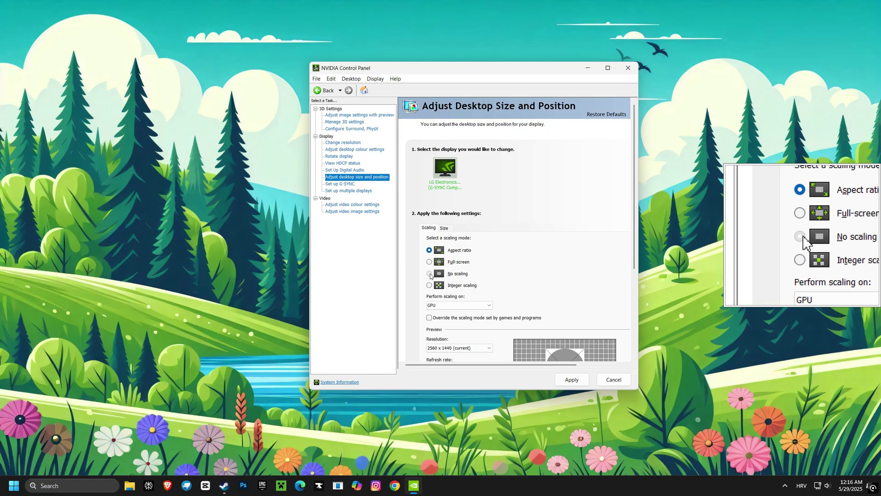
pyautogui.click(572, 381)
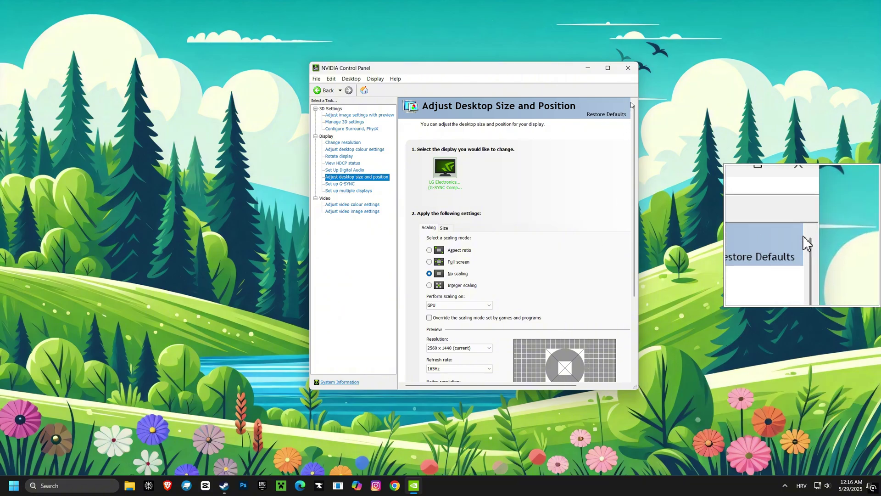
pyautogui.click(628, 68)
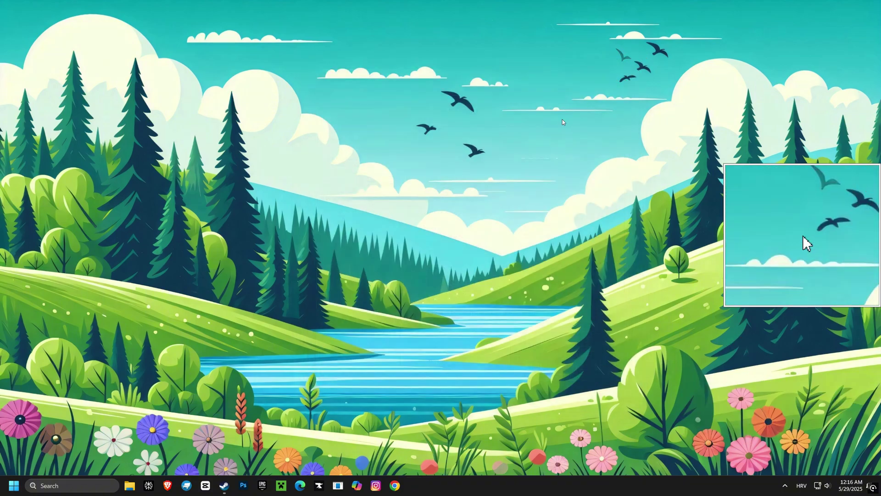
# Search Windows for "game mode" and open the Game Mode settings page.
pyautogui.click(60, 485)
pyautogui.write('game')
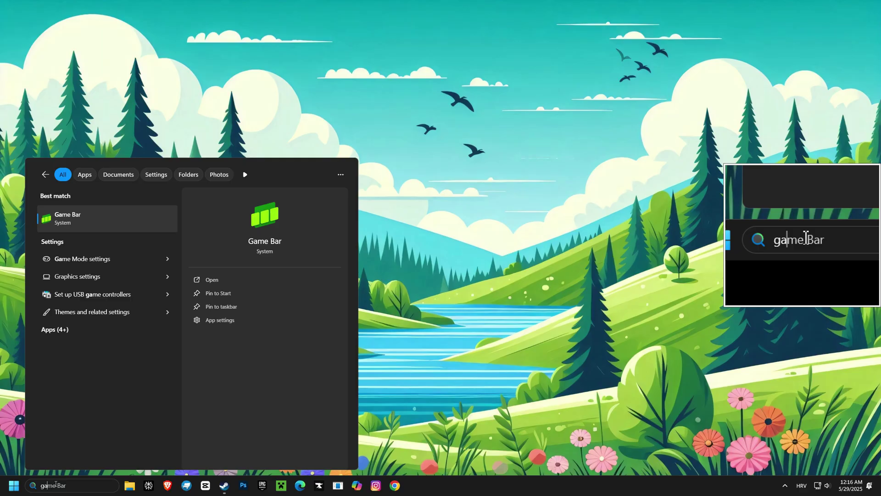
pyautogui.write(' mode')
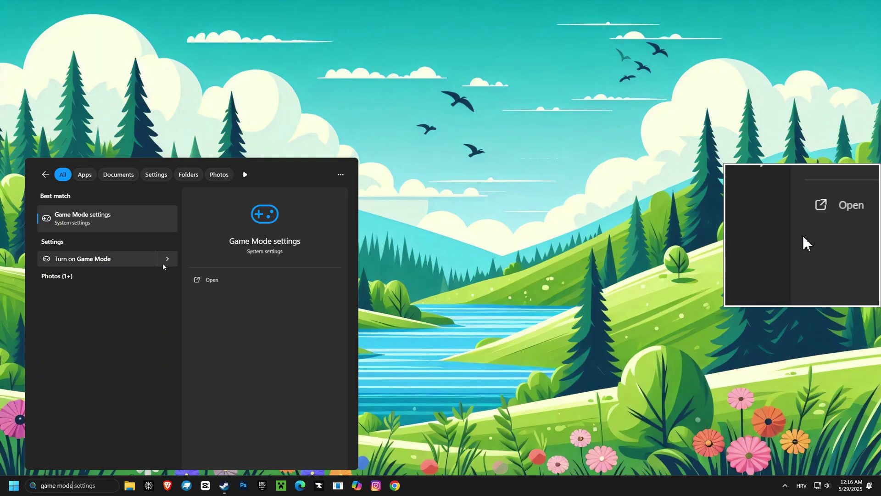
pyautogui.click(108, 222)
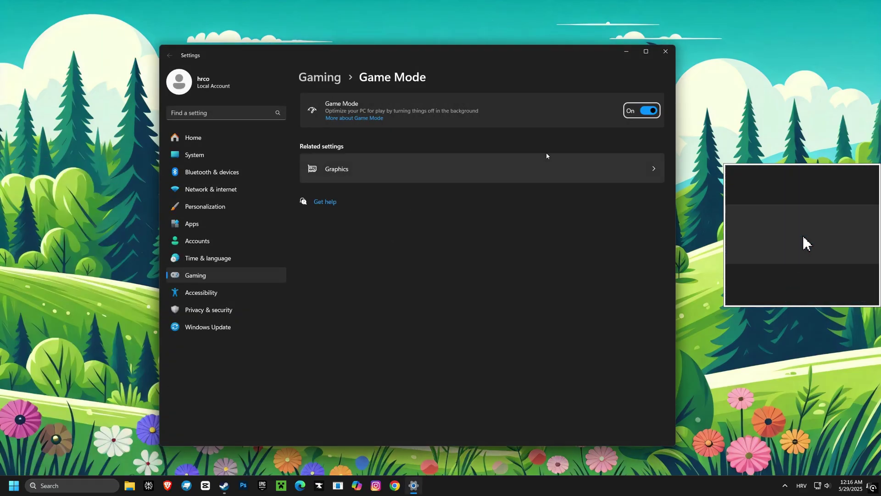
# Switch Game Mode off and back on, leaving it On, and close the Settings window.
pyautogui.click(652, 111)
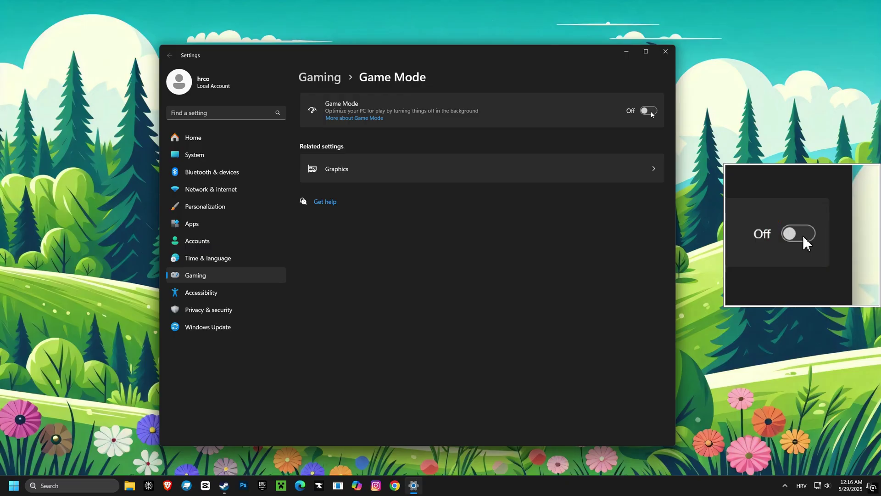
pyautogui.click(652, 112)
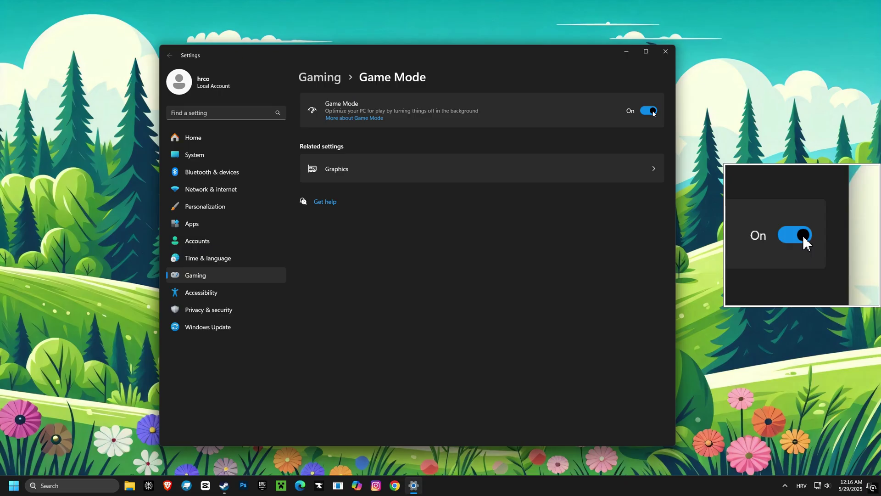
pyautogui.click(666, 51)
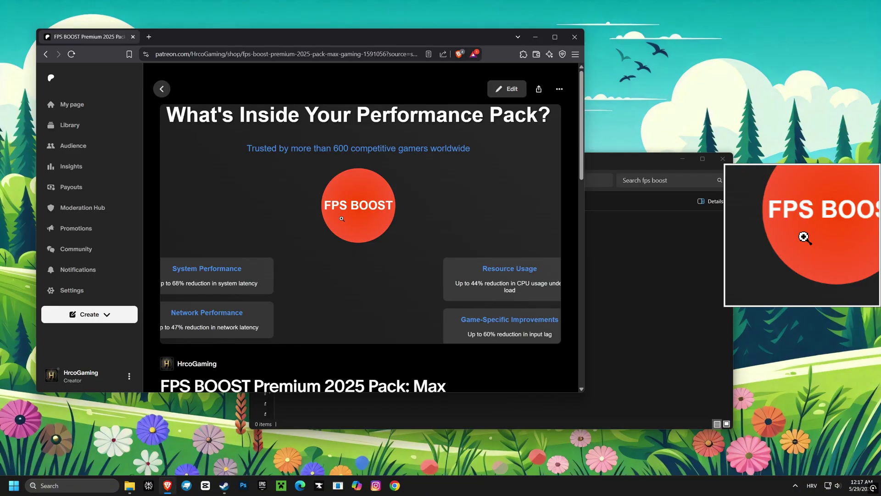
# Review the description and all four gallery images on the FPS BOOST Premium 2025 Pack product page.
pyautogui.scroll(-4, 342, 219)
pyautogui.scroll(-4, 342, 219)
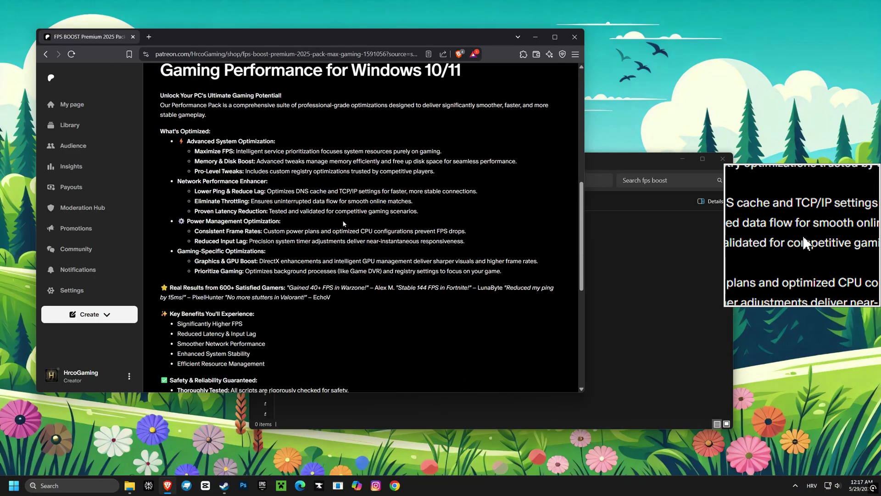
pyautogui.scroll(-4, 343, 221)
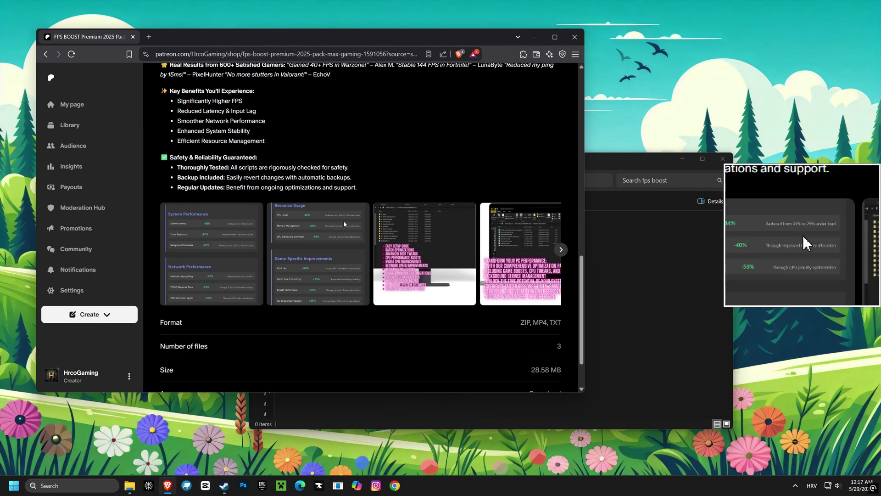
pyautogui.click(242, 234)
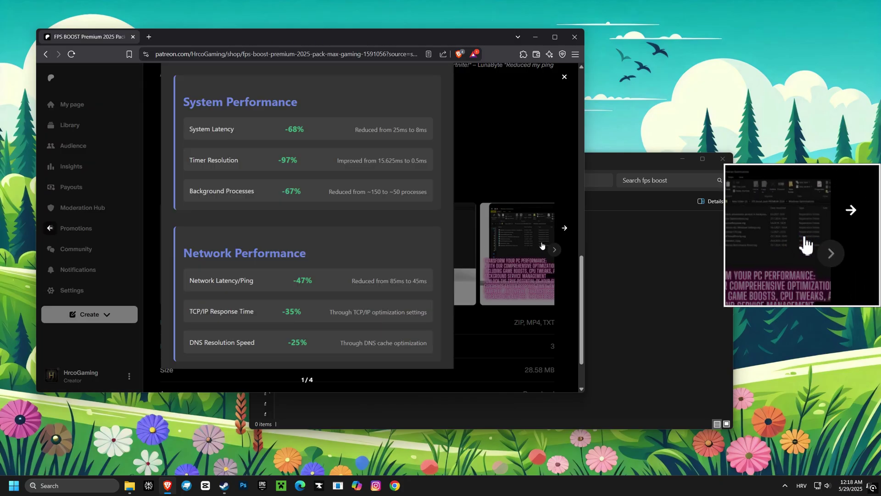
pyautogui.click(564, 229)
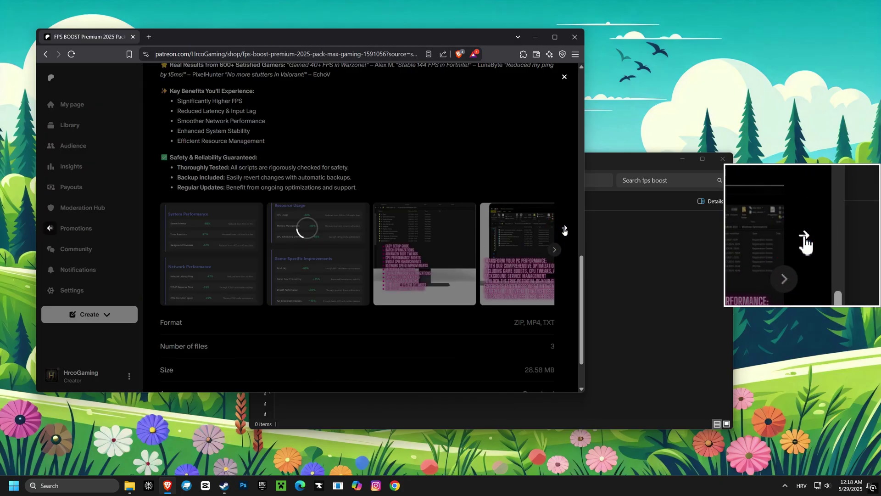
pyautogui.click(564, 230)
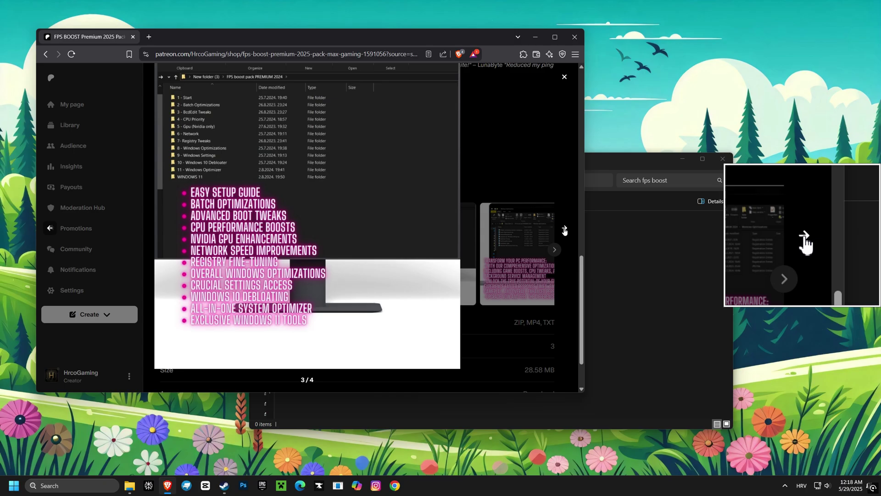
pyautogui.click(564, 229)
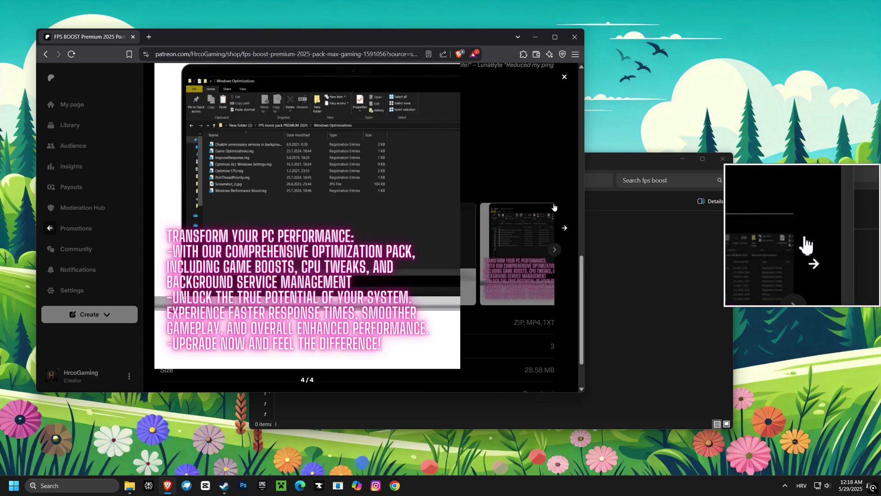
pyautogui.click(531, 167)
pyautogui.scroll(5, 507, 196)
pyautogui.scroll(5, 507, 196)
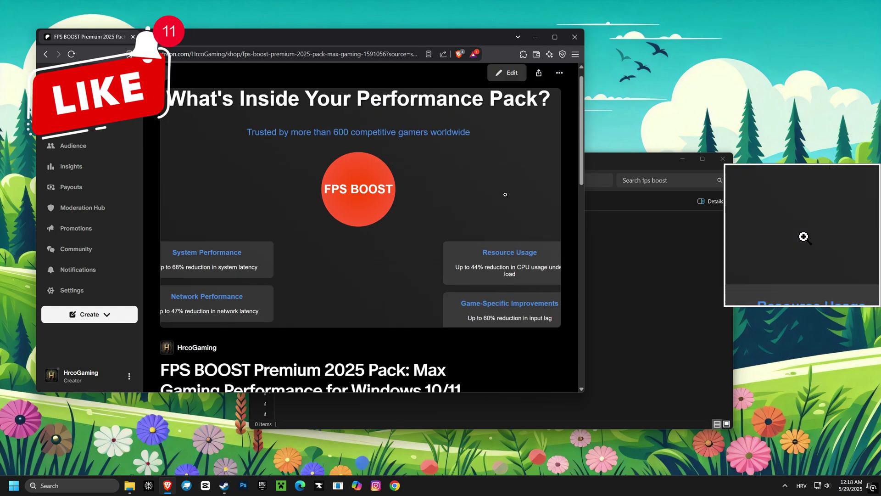
pyautogui.scroll(5, 506, 194)
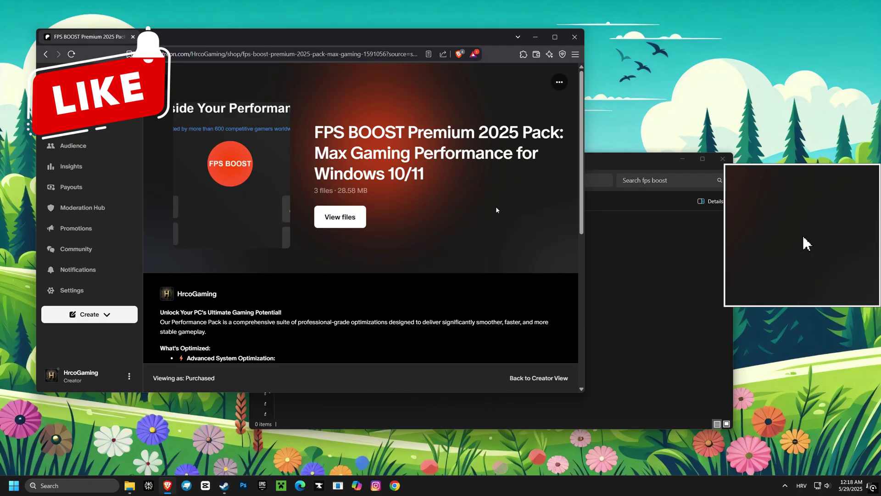
# Download FPS BOOST PACK PREMIUM 2025 (WINDOWS 10 & WINDOWS 11).zip from the product's files and open the archive from the fps boost folder.
pyautogui.click(344, 216)
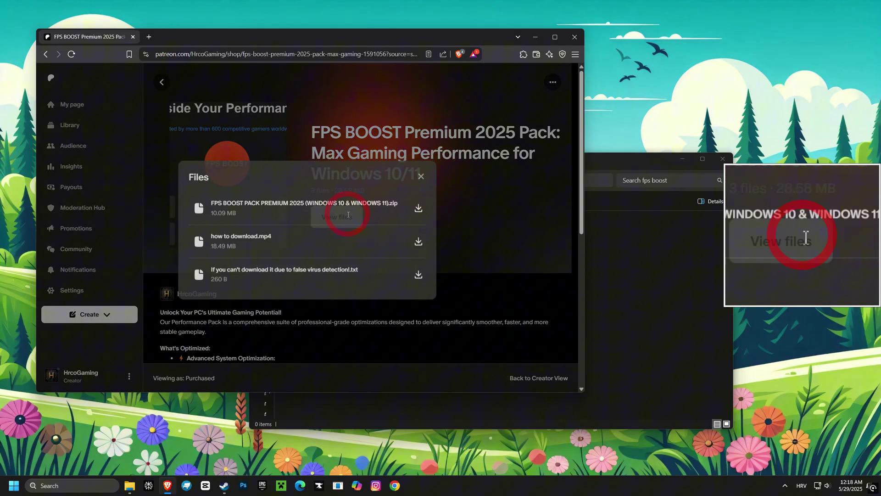
pyautogui.click(414, 206)
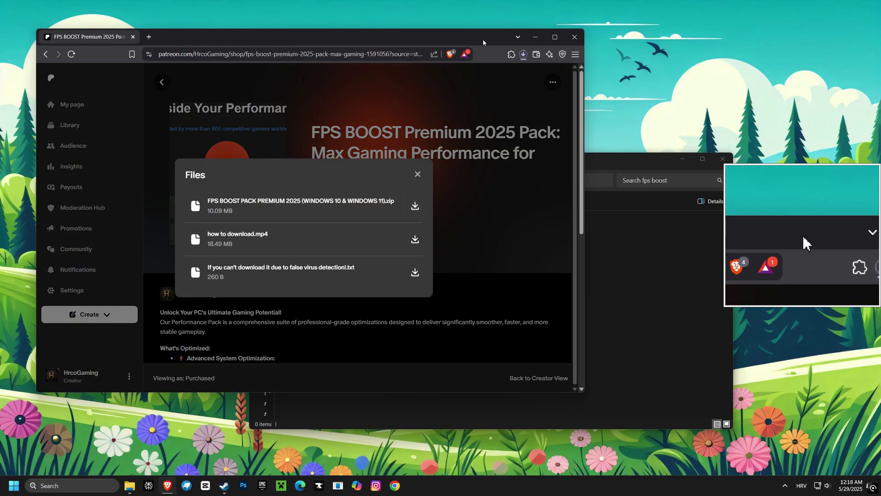
pyautogui.moveTo(483, 40); pyautogui.dragTo(328, 149)
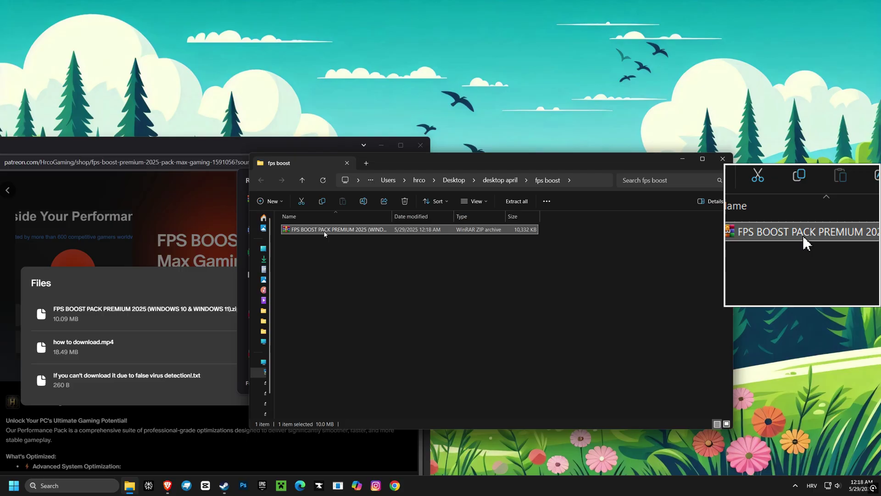
pyautogui.doubleClick(325, 230)
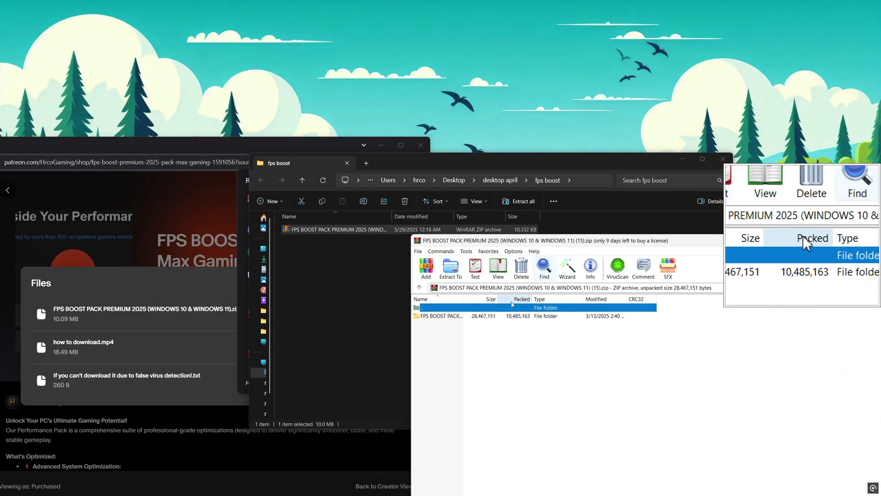
# Extract the FPS BOOST PACK PREMIUM 2025 folder from the archive into the fps boost folder and close the archive window.
pyautogui.moveTo(470, 315); pyautogui.dragTo(433, 314)
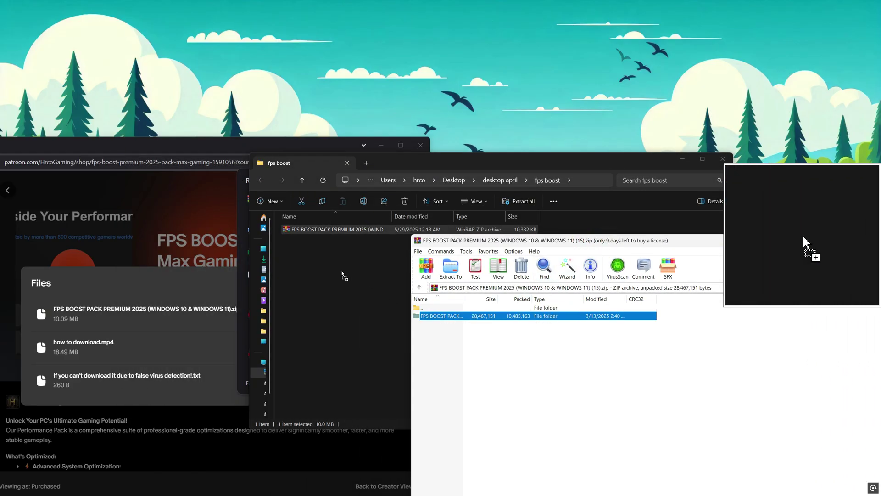
pyautogui.moveTo(341, 274); pyautogui.dragTo(341, 271)
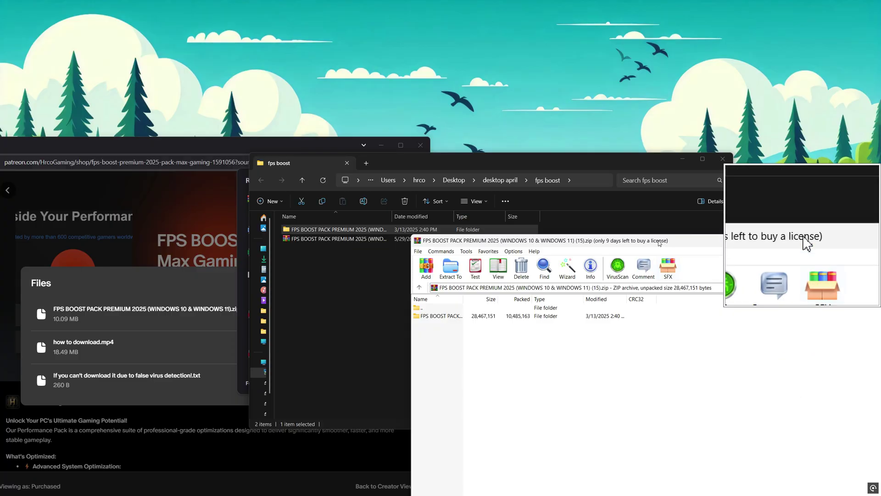
pyautogui.moveTo(659, 243); pyautogui.dragTo(289, 279)
pyautogui.click(687, 278)
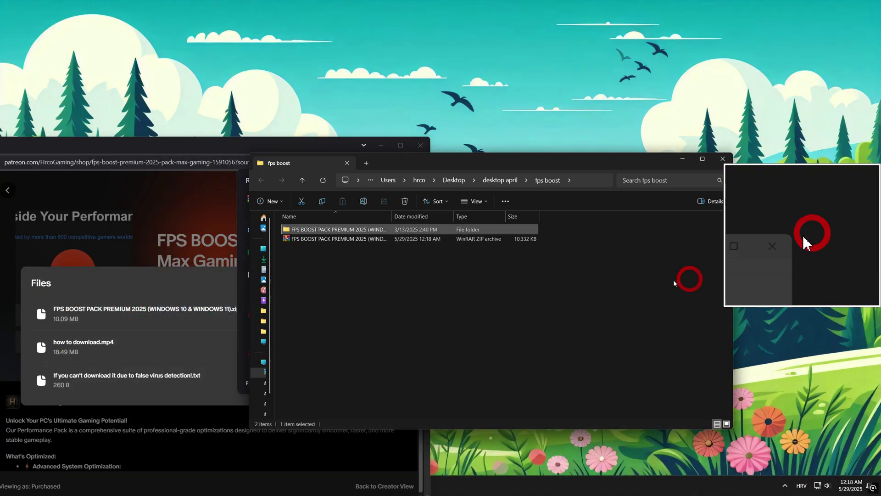
# Close the browser and open the "1 - Start" folder under WINDOWS 11 in the extracted pack.
pyautogui.doubleClick(334, 229)
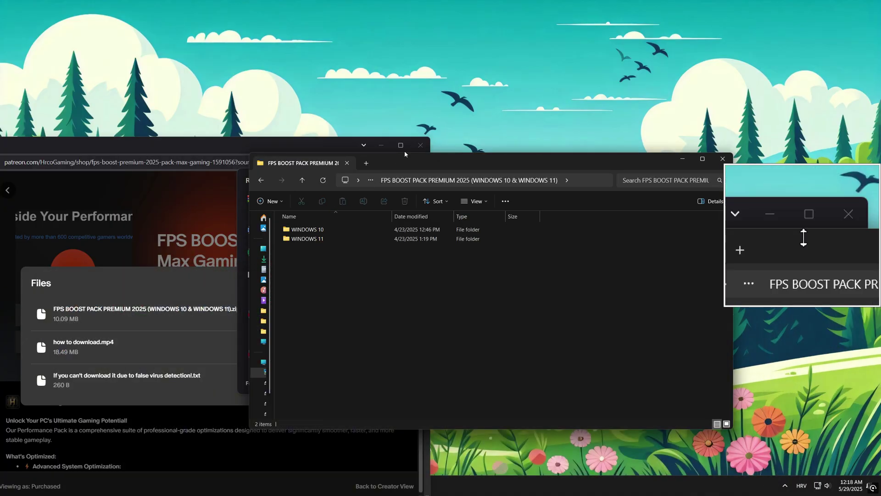
pyautogui.click(421, 145)
pyautogui.moveTo(433, 160); pyautogui.dragTo(425, 113)
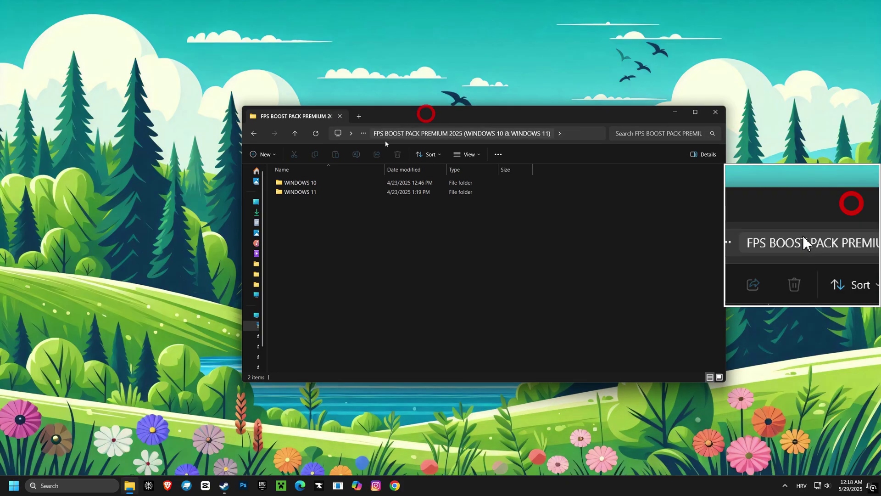
pyautogui.doubleClick(308, 192)
pyautogui.doubleClick(303, 184)
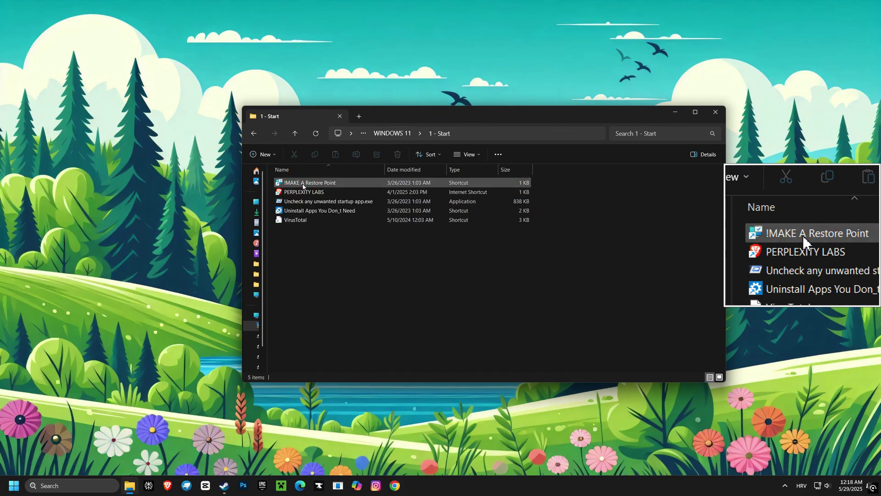
# Create a restore point named "before optimisation" through the !MAKE A Restore Point shortcut, with Local Disk (C:) (System) selected.
pyautogui.doubleClick(303, 184)
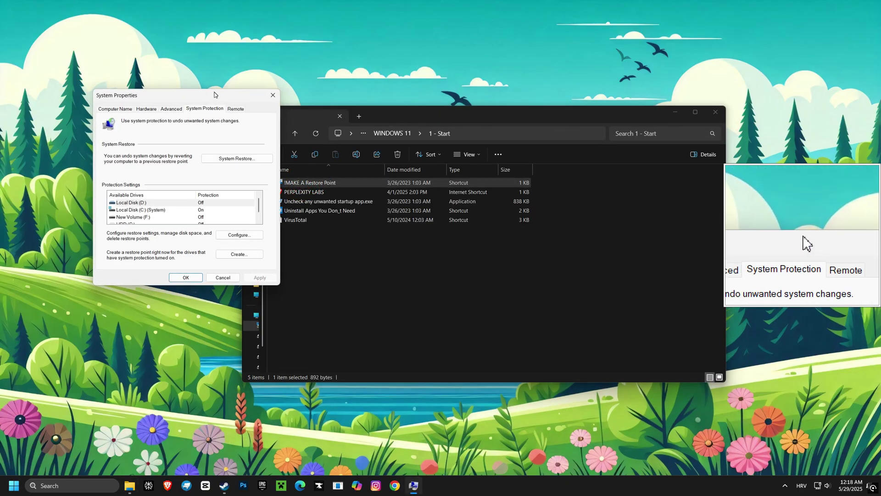
pyautogui.moveTo(216, 88); pyautogui.dragTo(444, 153)
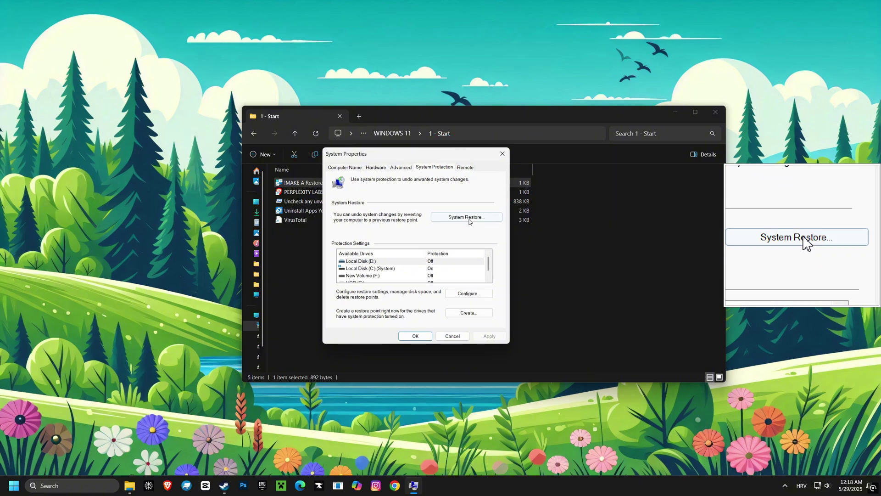
pyautogui.click(406, 268)
pyautogui.click(467, 313)
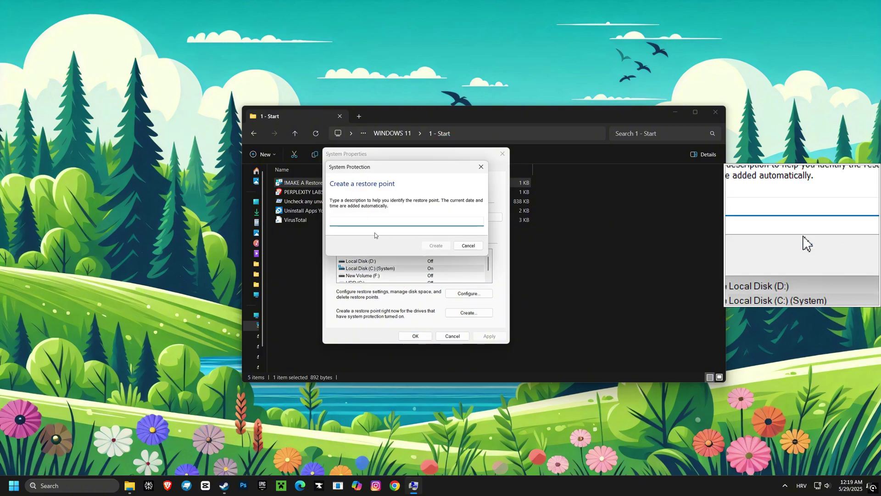
pyautogui.click(361, 222)
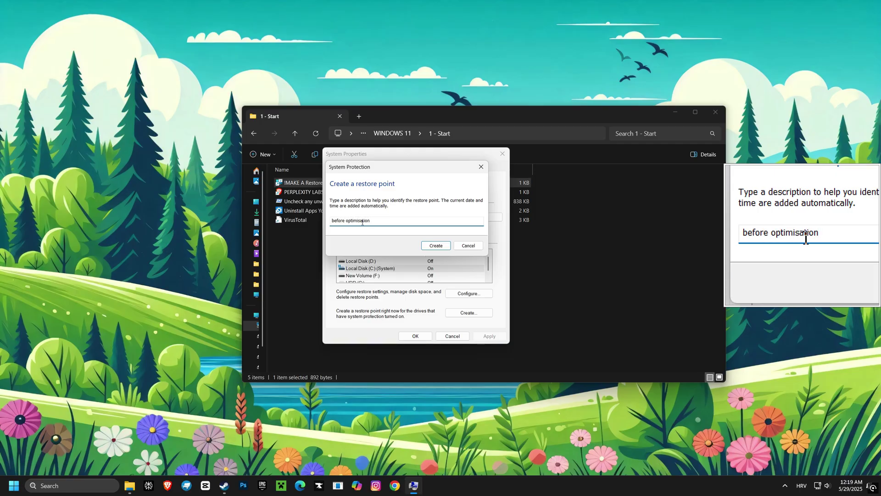
pyautogui.click(435, 246)
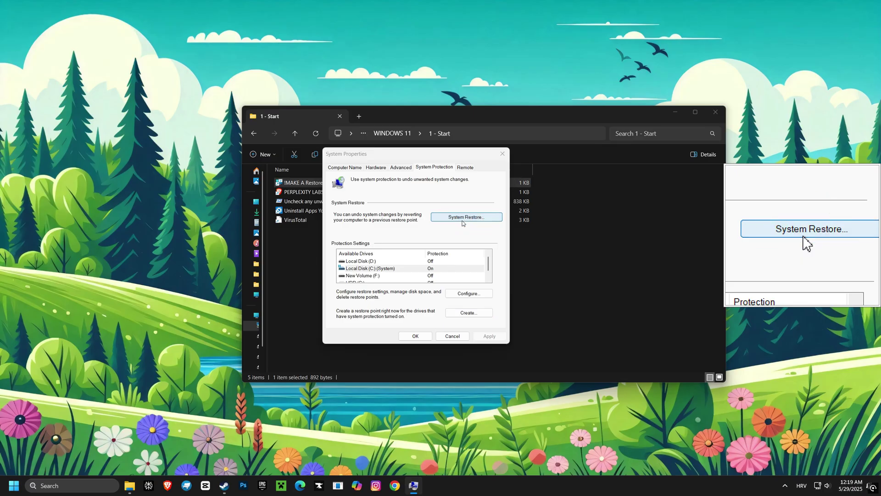
# View the System Restore wizard's introduction, and close both the wizard and System Properties.
pyautogui.click(462, 219)
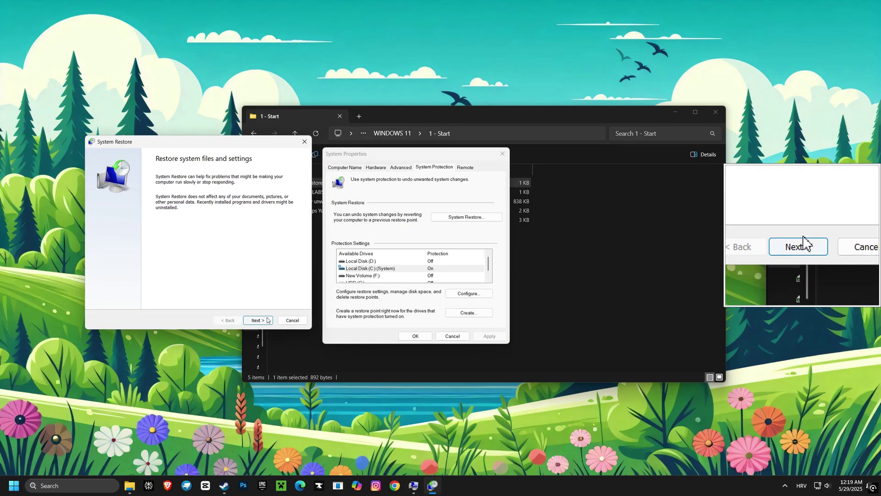
pyautogui.click(303, 143)
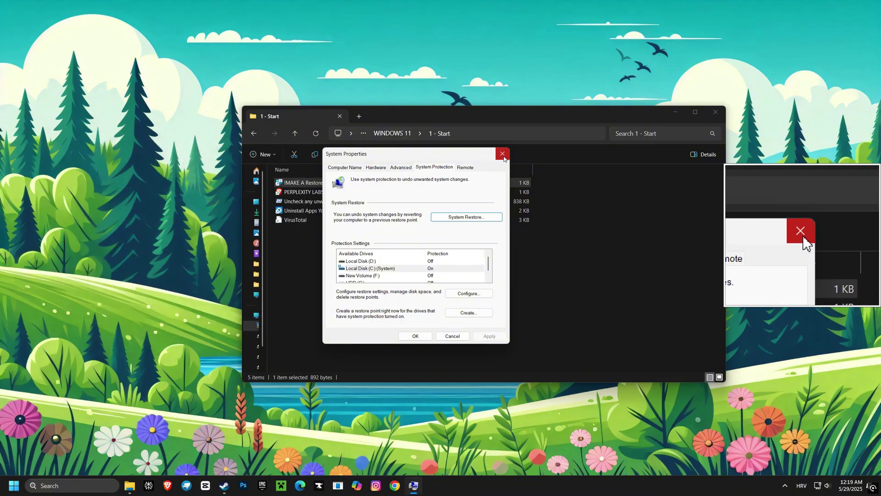
pyautogui.click(503, 155)
# Run "Uncheck any unwanted startup app.exe", review the startup entries in Autoruns, and close it.
pyautogui.doubleClick(294, 201)
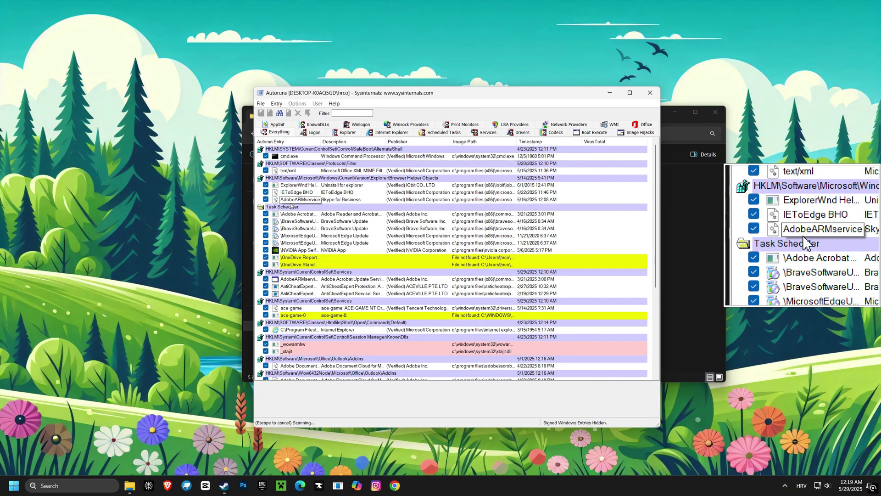
pyautogui.moveTo(427, 93); pyautogui.dragTo(359, 86)
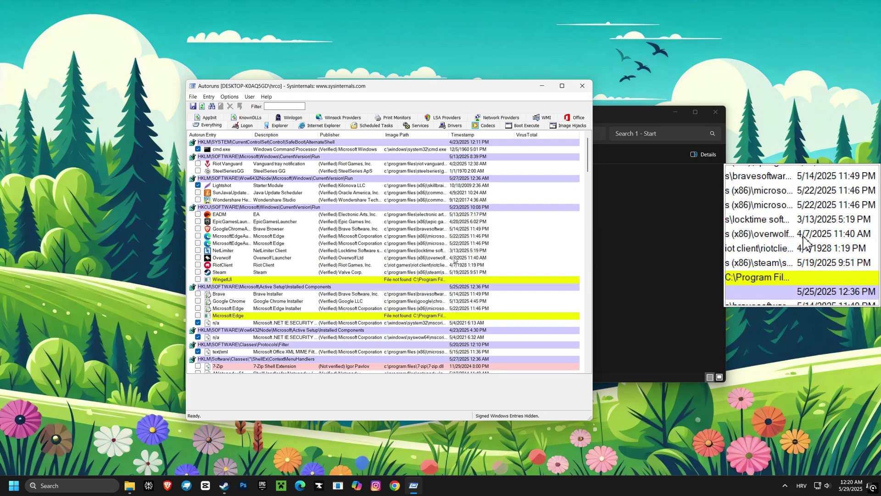
pyautogui.click(581, 87)
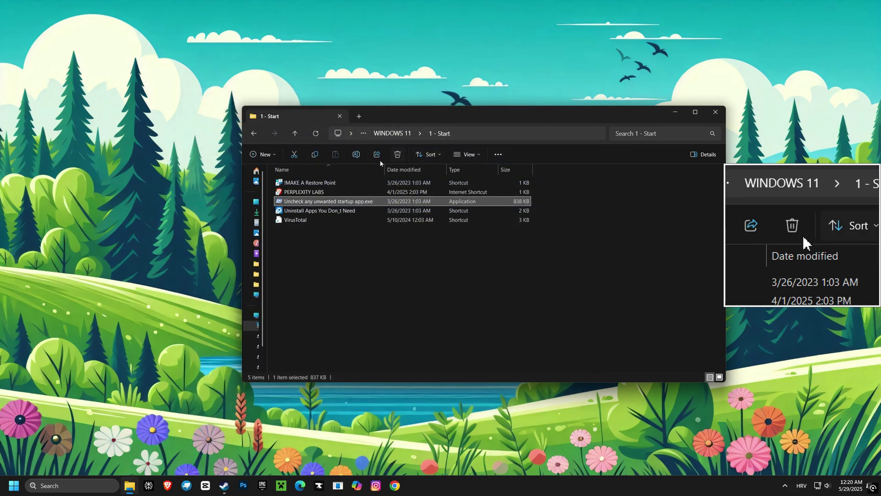
# Open the installed apps list through "Uninstall Apps You Don_t Need", view the uninstall option for Adobe Express, and close Settings.
pyautogui.doubleClick(306, 211)
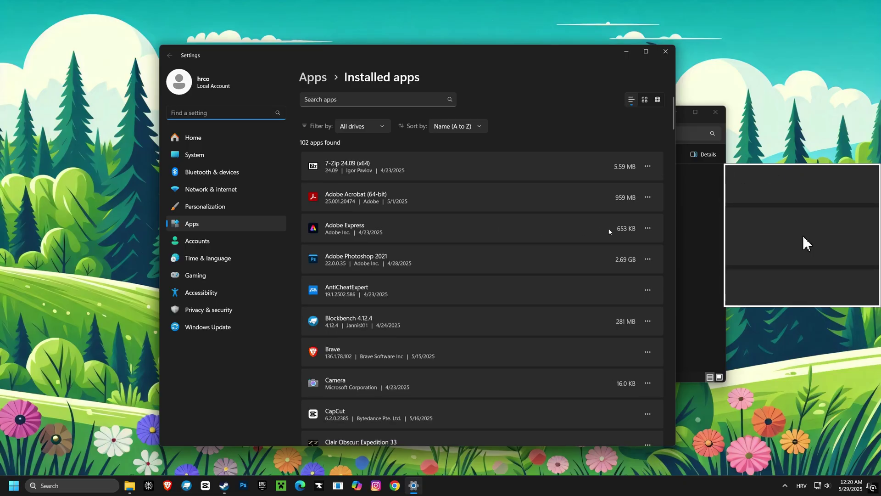
pyautogui.click(651, 228)
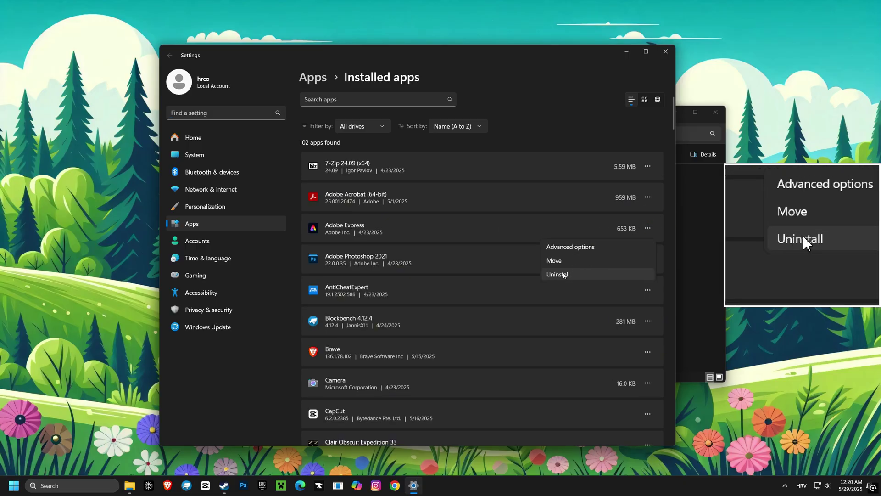
pyautogui.click(666, 54)
# Launch nvidiaProfileInspector.exe from the "2 - Nvidia Profile Inspector" folder of the WINDOWS 11 pack.
pyautogui.click(255, 134)
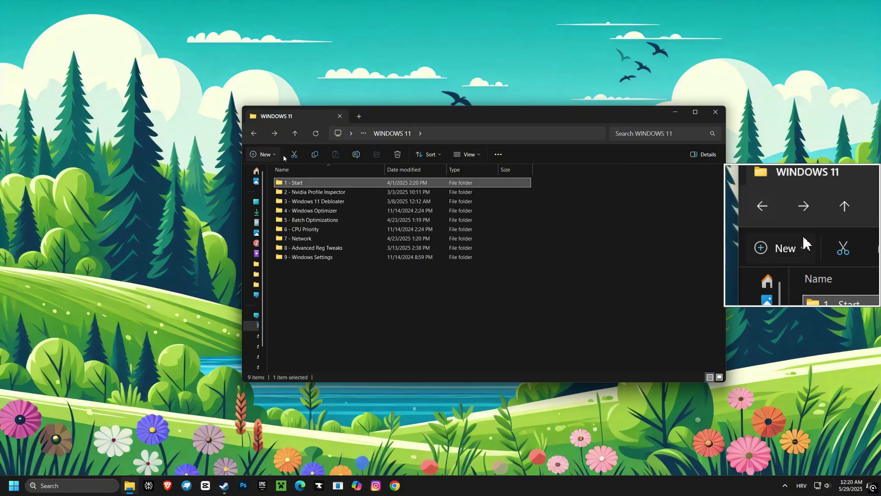
pyautogui.doubleClick(307, 193)
pyautogui.click(307, 193)
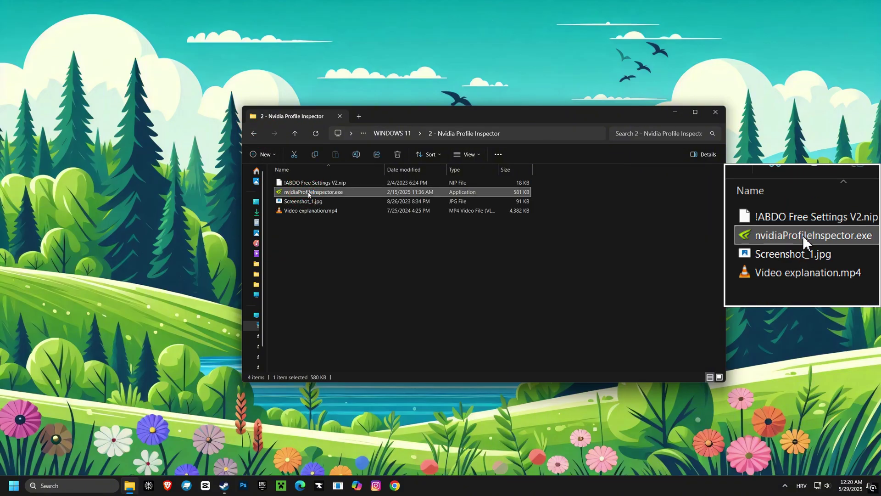
pyautogui.doubleClick(308, 194)
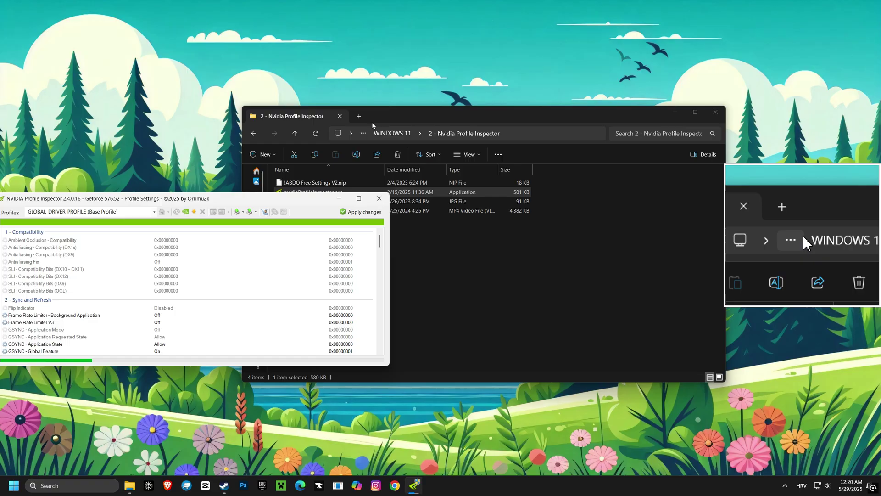
# Import the profile file !ABDO Free Settings V2.nip into NVIDIA Profile Inspector and close the program.
pyautogui.moveTo(371, 122); pyautogui.dragTo(406, 122)
pyautogui.moveTo(342, 183); pyautogui.dragTo(262, 232)
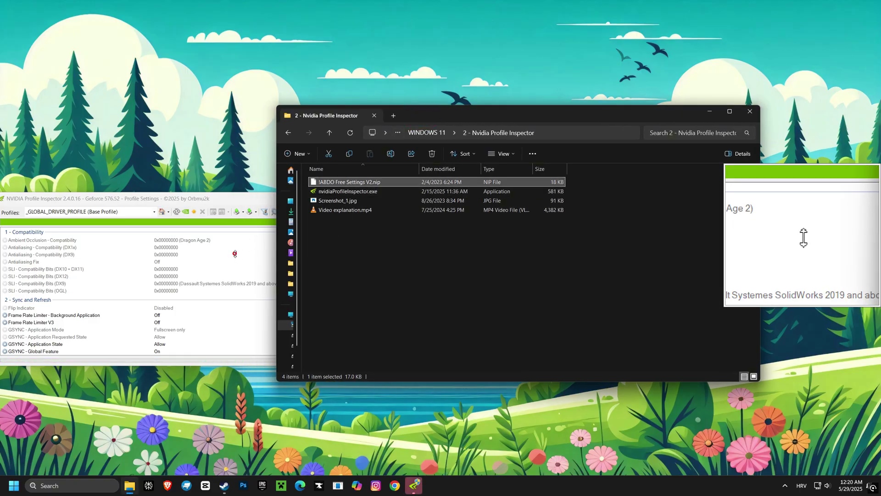
pyautogui.click(255, 197)
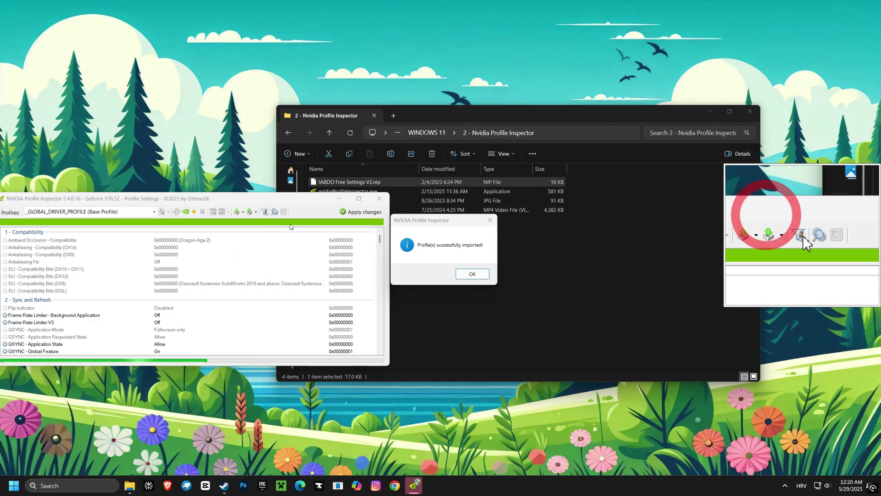
pyautogui.click(464, 274)
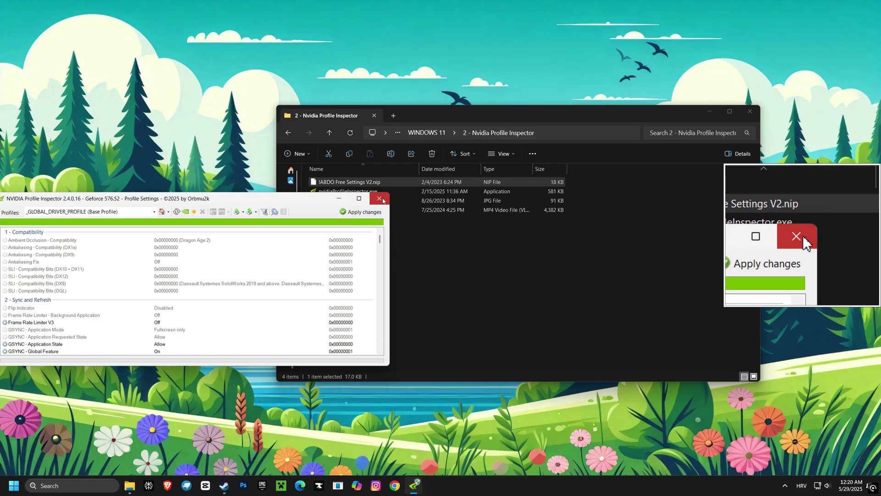
pyautogui.click(382, 200)
# Run Run.bat from the Win11Debloat-master folder inside "3 - Windows 11 Debloater".
pyautogui.click(288, 133)
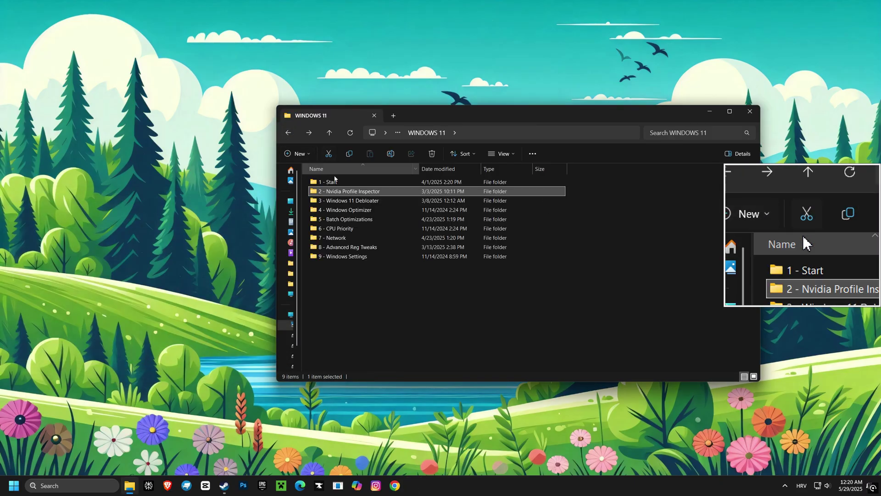
pyautogui.doubleClick(341, 201)
pyautogui.doubleClick(340, 183)
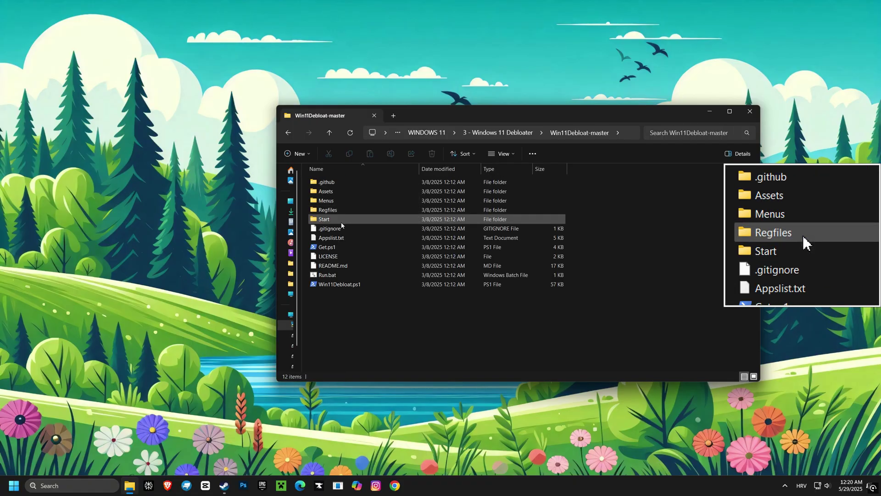
pyautogui.doubleClick(328, 275)
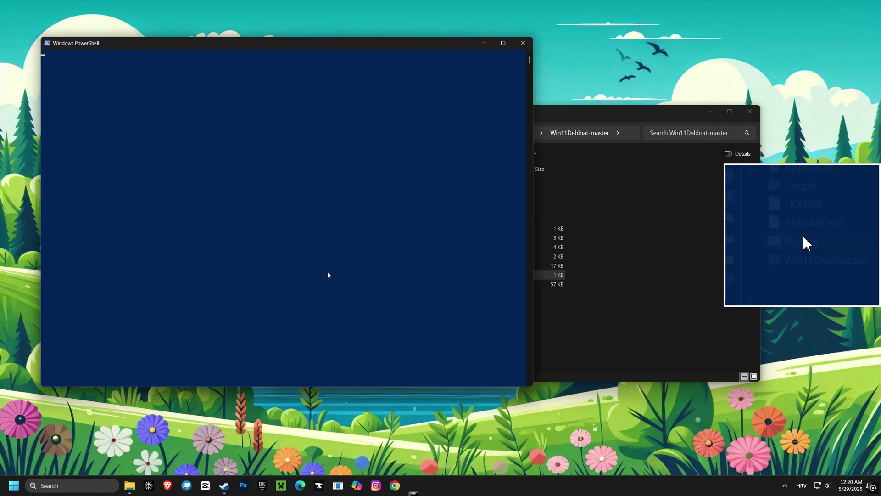
# Continue past the Winget warning and apply the Win11Debloat default settings with option 1, Default Mode.
pyautogui.moveTo(250, 43); pyautogui.dragTo(329, 57)
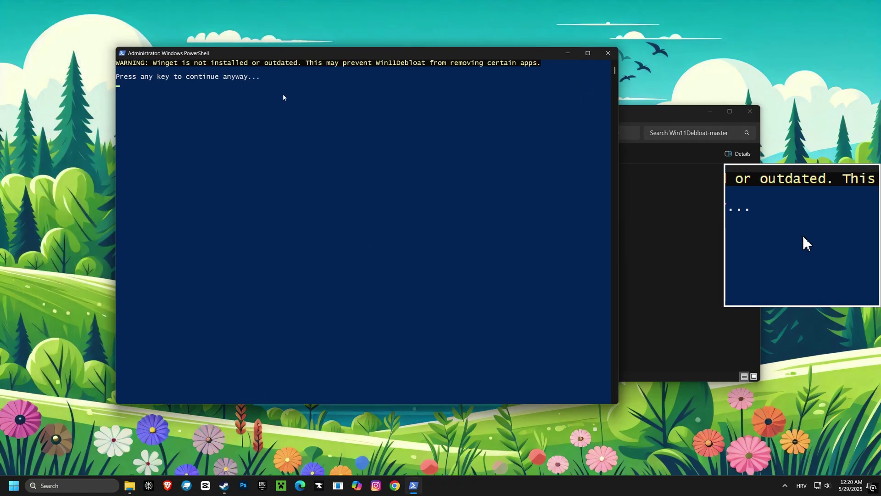
pyautogui.press('Return')
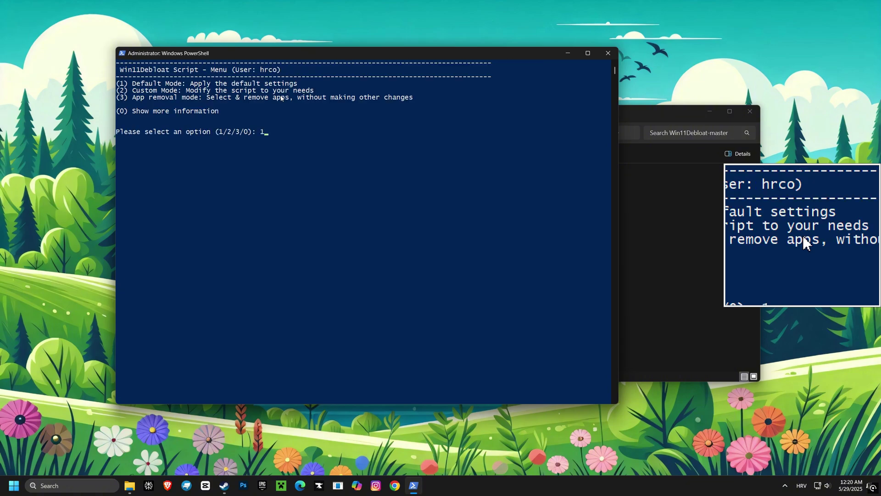
pyautogui.press('Return')
pyautogui.press('Return')
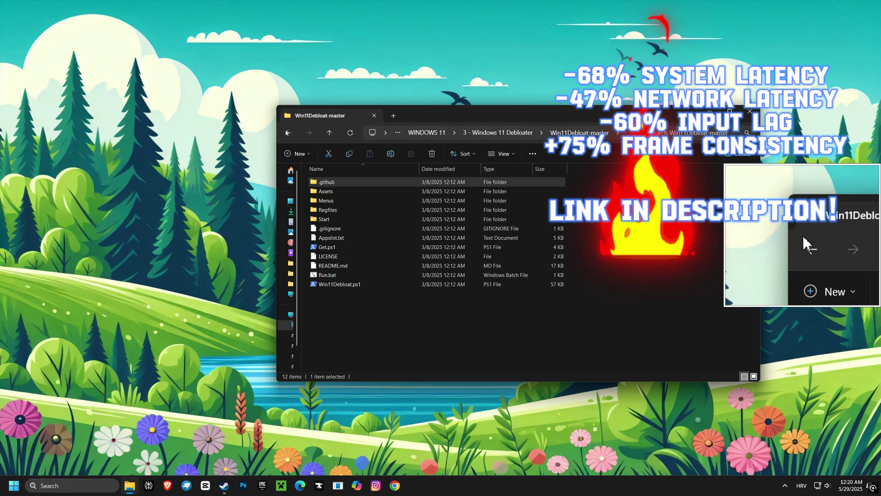
# Launch Optimizer-16.7.exe from the "4 - Windows Optimizer" folder of the WINDOWS 11 pack.
pyautogui.click(288, 133)
pyautogui.click(288, 133)
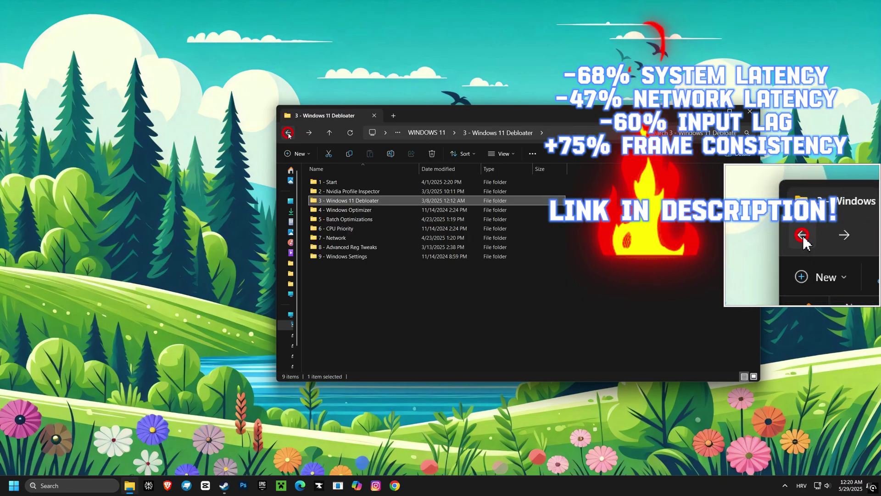
pyautogui.doubleClick(334, 210)
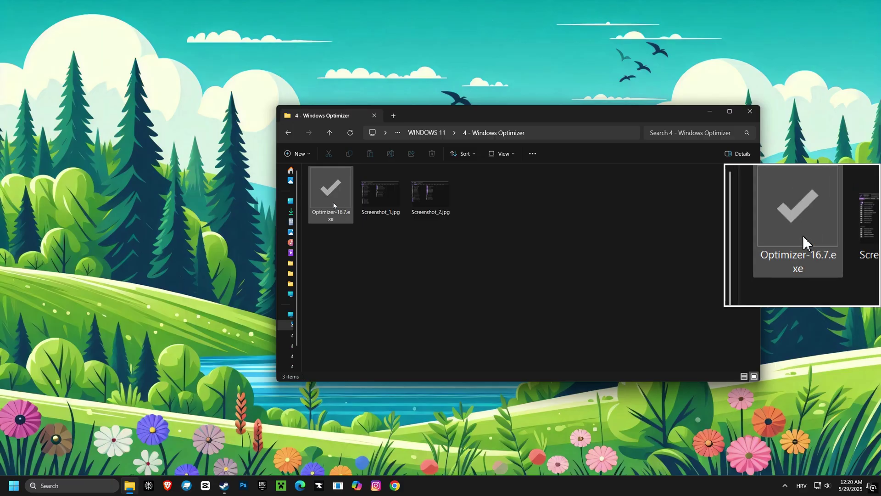
pyautogui.click(334, 206)
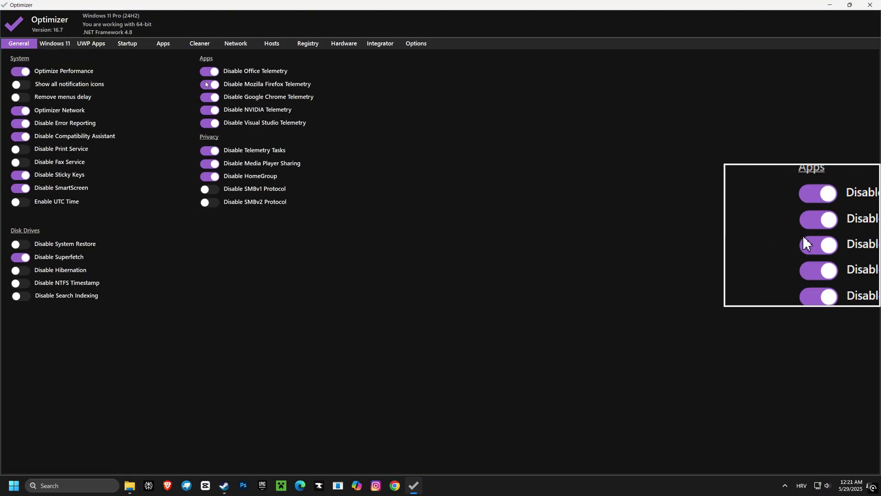
# Review the General and Windows 11 toggles in Optimizer, close it, and return to the WINDOWS 11 folder.
pyautogui.click(52, 43)
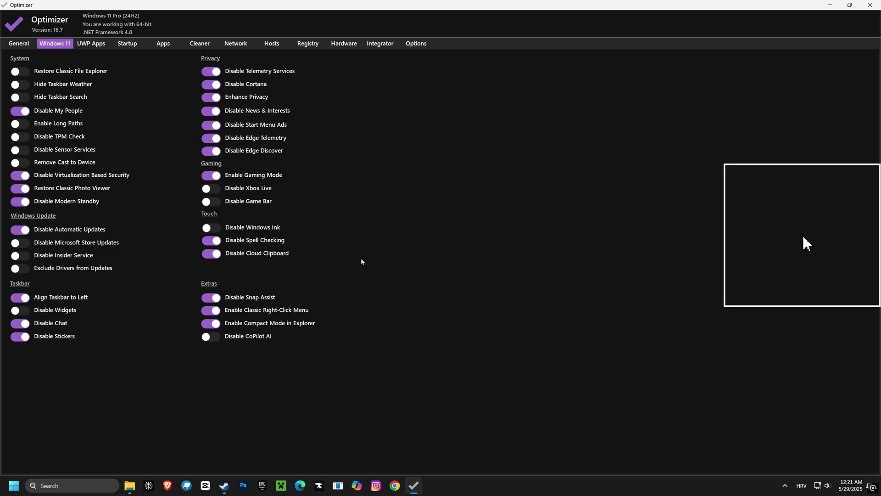
pyautogui.click(870, 5)
pyautogui.click(288, 133)
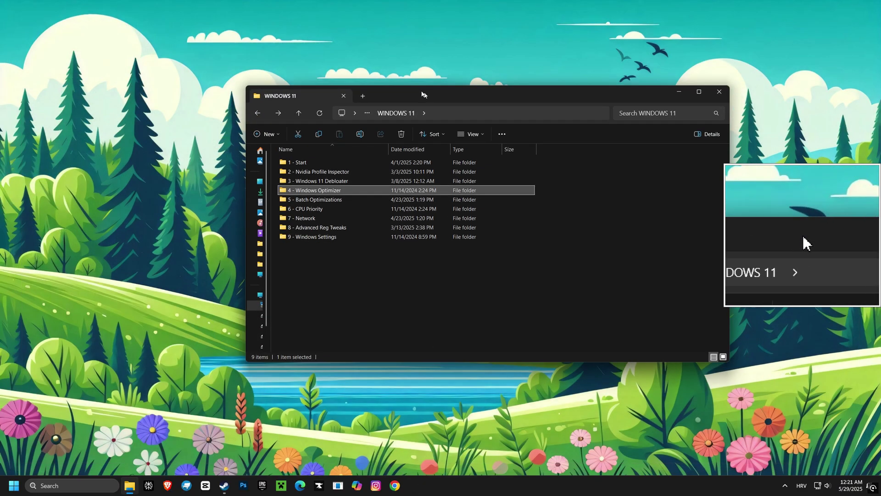
# Run FULL OPTIMIZATION.BAT from the "5 - Batch Optimizations" folder and minimize its console window.
pyautogui.doubleClick(294, 184)
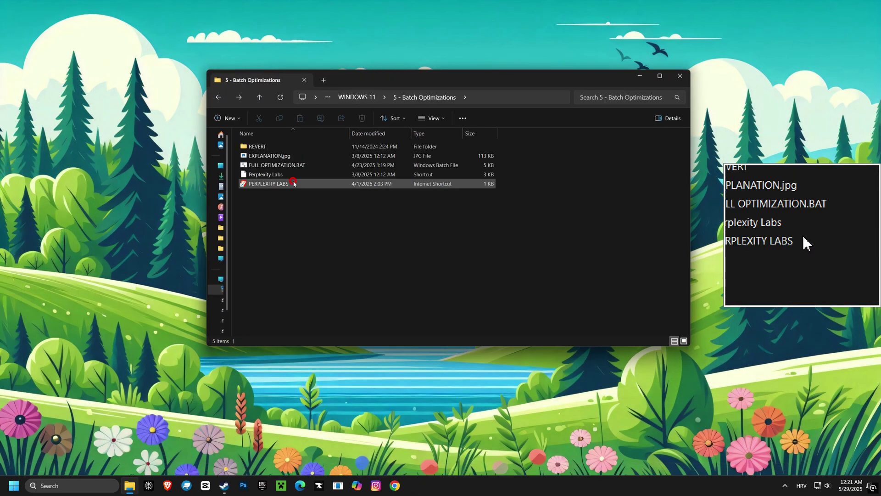
pyautogui.doubleClick(275, 165)
pyautogui.moveTo(243, 51); pyautogui.dragTo(346, 124)
pyautogui.click(476, 124)
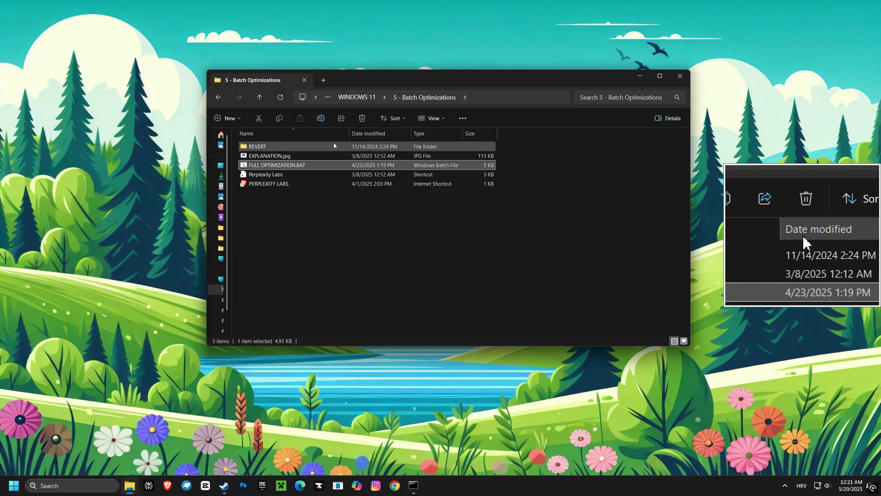
# Open FULL OPTIMIZATION.BAT for editing, copy the entire script text, and minimize Notepad.
pyautogui.rightClick(269, 166)
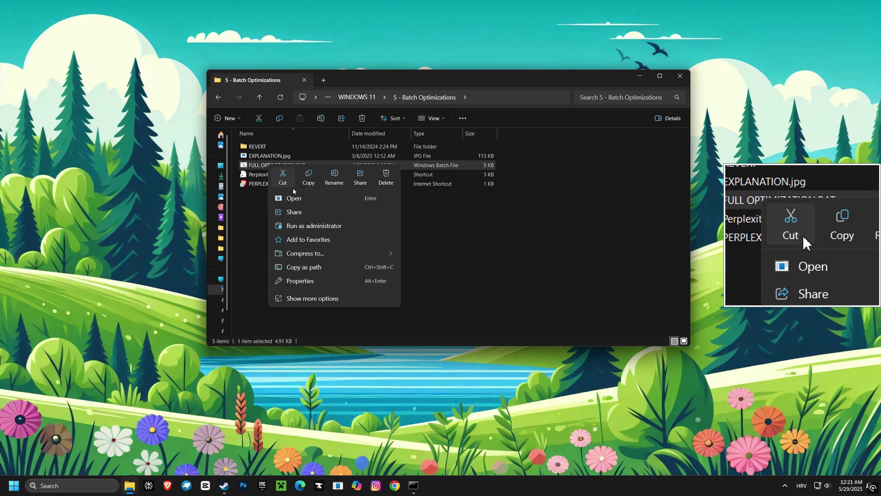
pyautogui.click(306, 298)
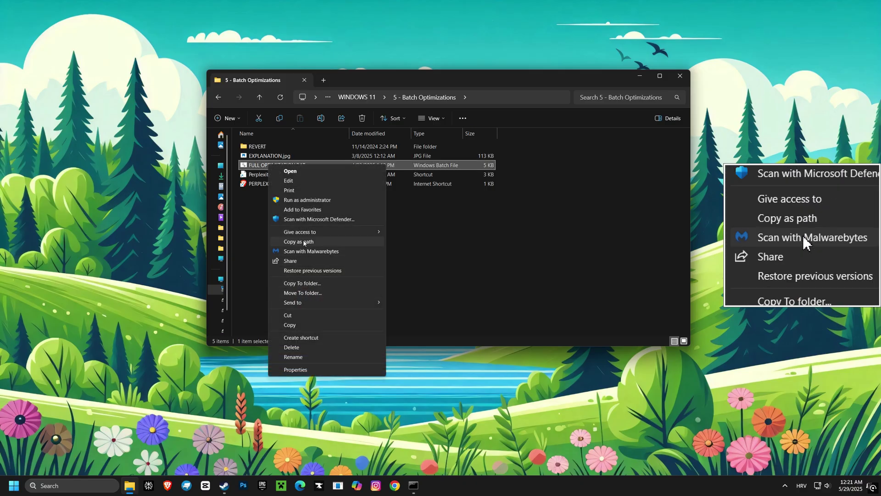
pyautogui.click(289, 182)
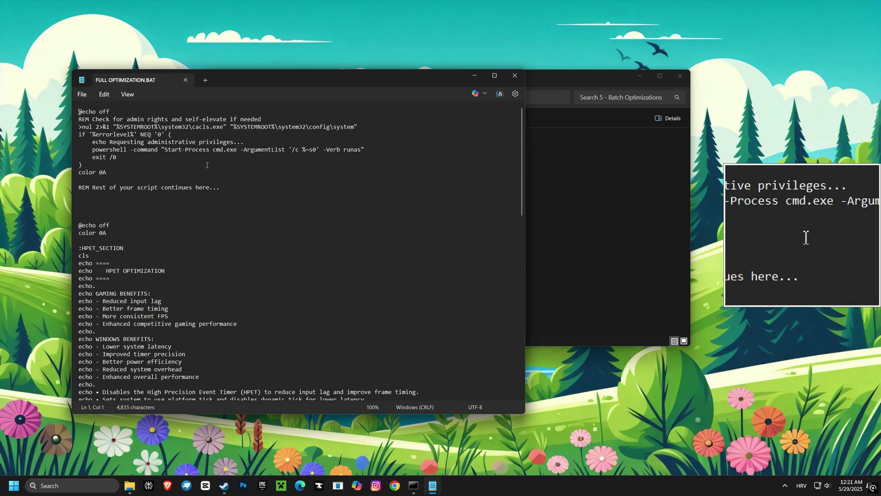
pyautogui.rightClick(195, 164)
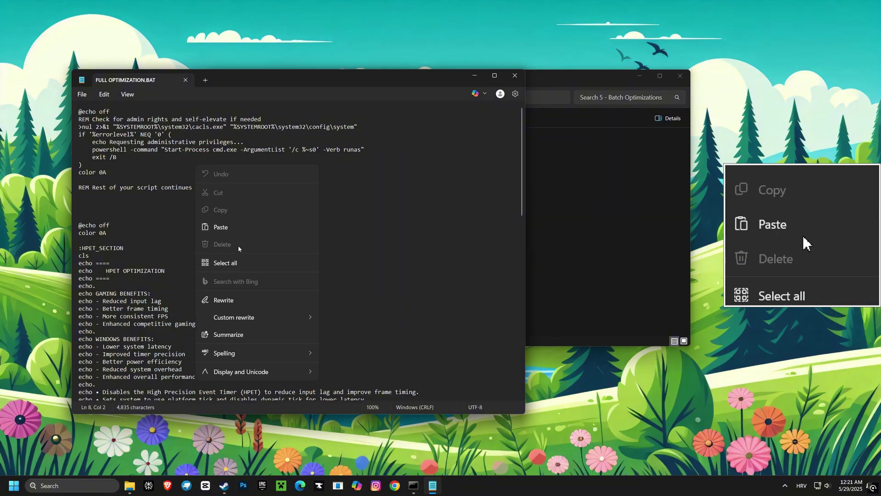
pyautogui.click(226, 263)
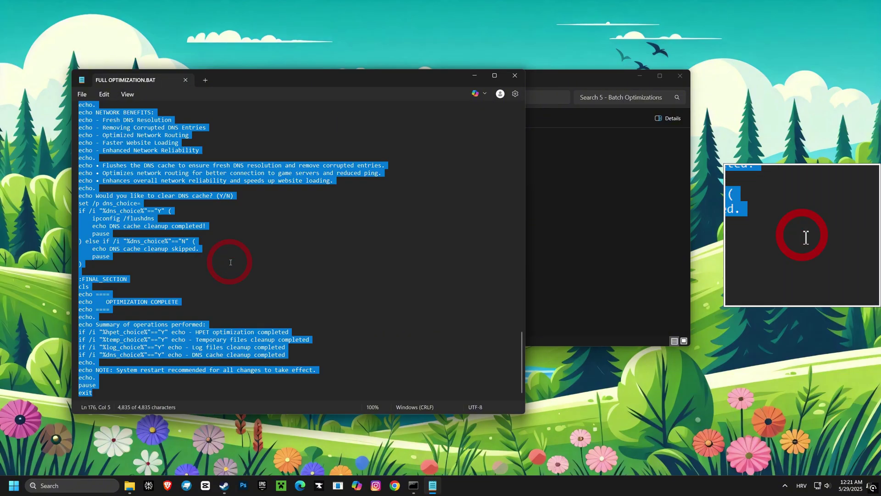
pyautogui.rightClick(211, 182)
pyautogui.click(236, 224)
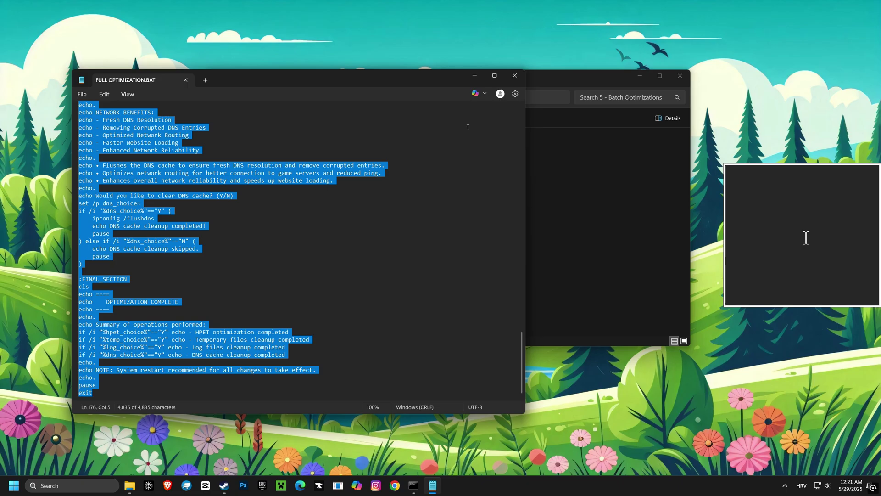
pyautogui.click(475, 76)
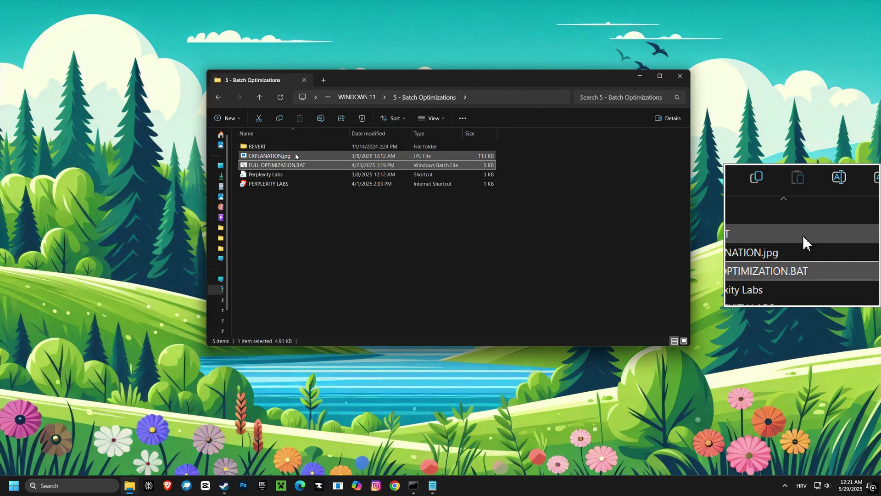
# Open the PERPLEXITY LABS internet shortcut, close the FPS BOOST browser tab, and set the Perplexity Playground model to sonar.
pyautogui.doubleClick(273, 183)
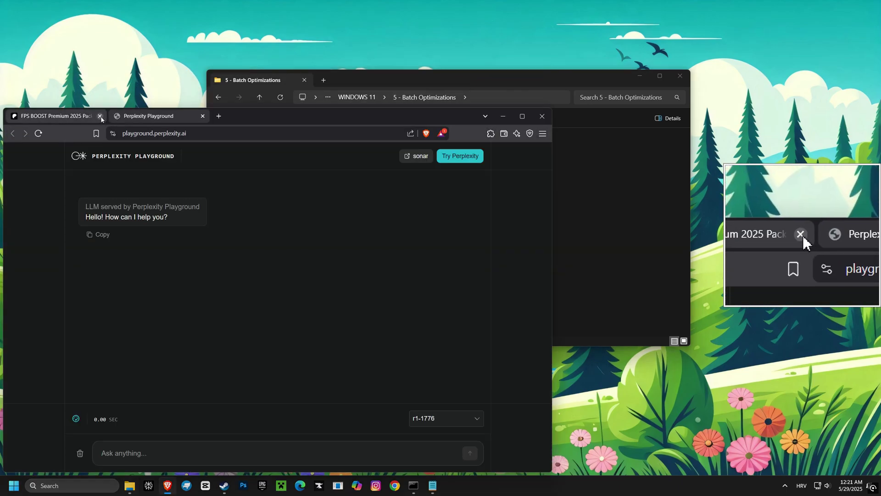
pyautogui.click(103, 115)
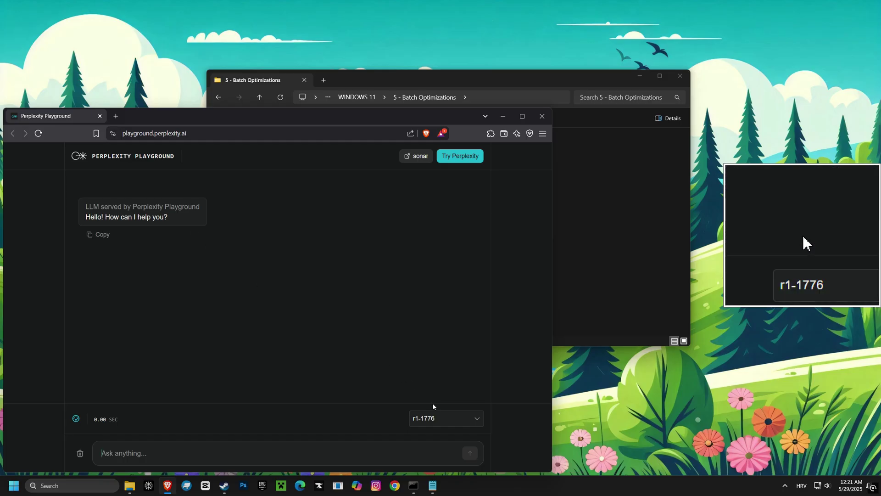
pyautogui.click(435, 415)
pyautogui.click(425, 384)
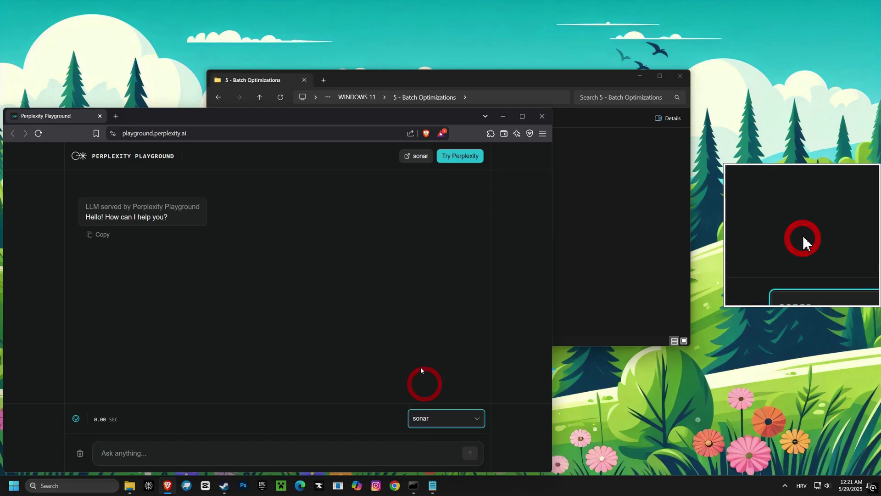
pyautogui.moveTo(286, 114); pyautogui.dragTo(375, 60)
# Ask Perplexity Playground "virus or malware?" followed by the pasted batch script, review the answer, and close the browser.
pyautogui.click(233, 398)
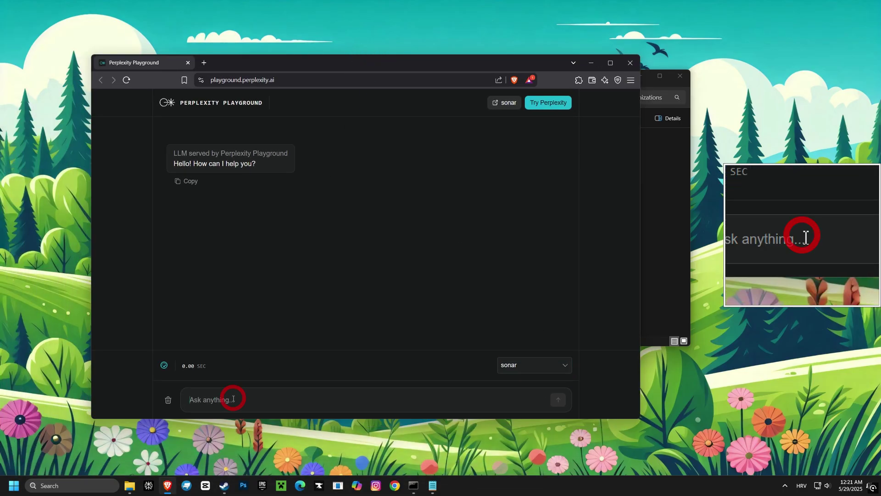
pyautogui.write('vi')
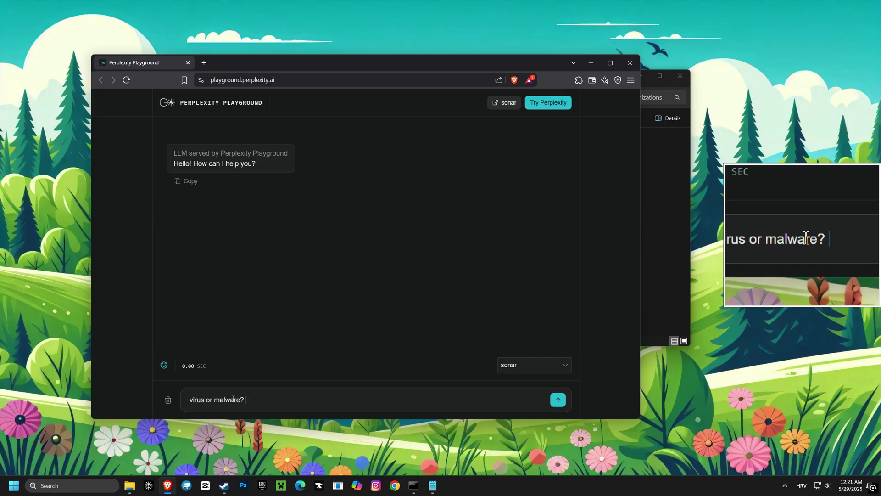
pyautogui.rightClick(251, 400)
pyautogui.click(277, 293)
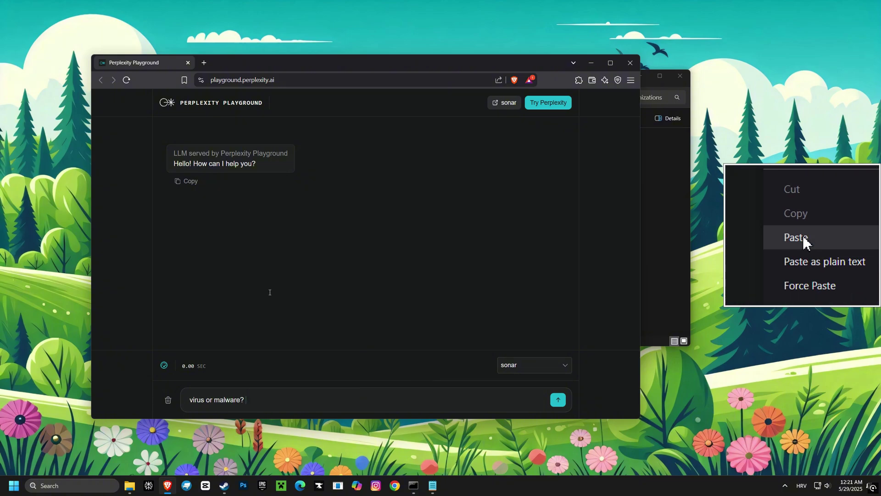
pyautogui.click(558, 400)
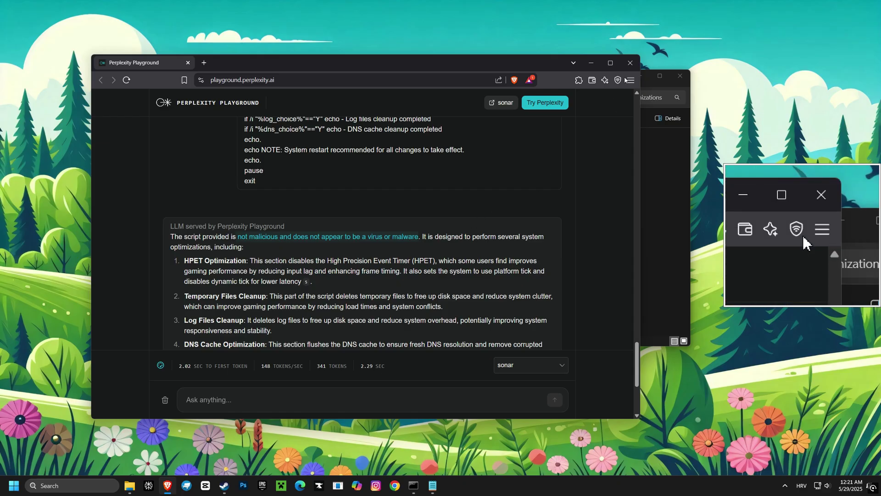
pyautogui.click(630, 65)
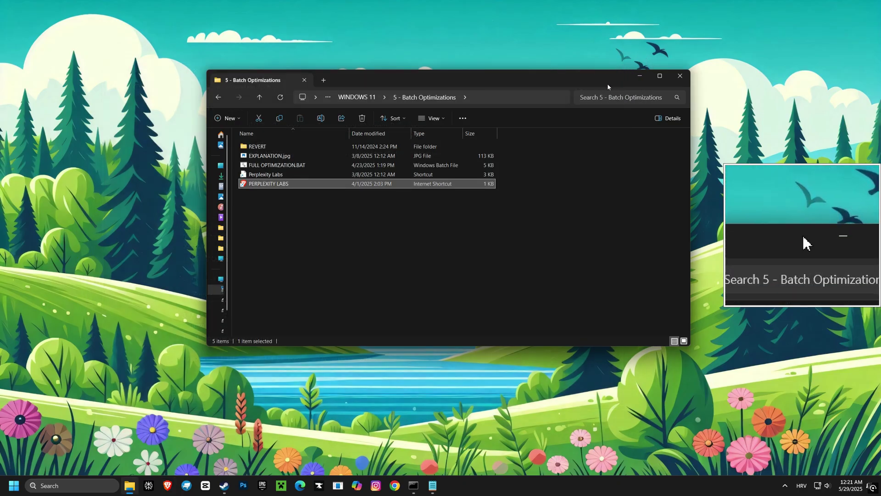
# Restore the FULL OPTIMIZATION console and answer y to disable HPET, continuing to the following section.
pyautogui.click(414, 485)
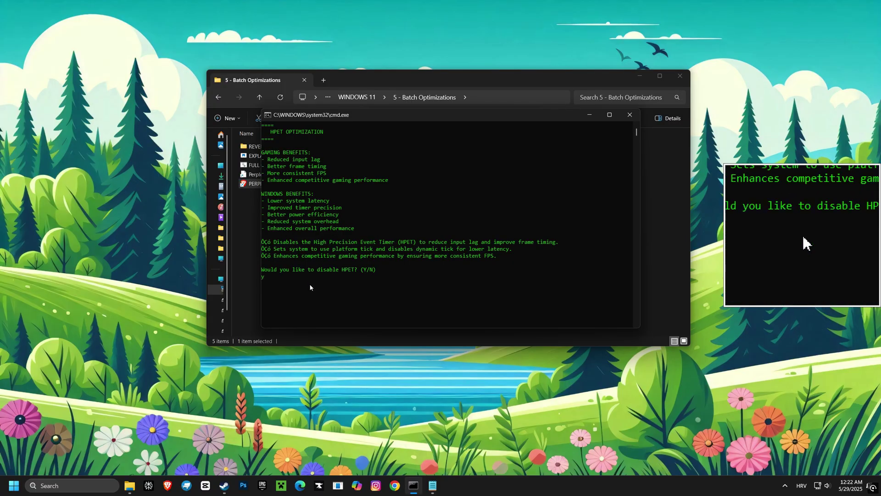
pyautogui.write('y')
pyautogui.press('Return')
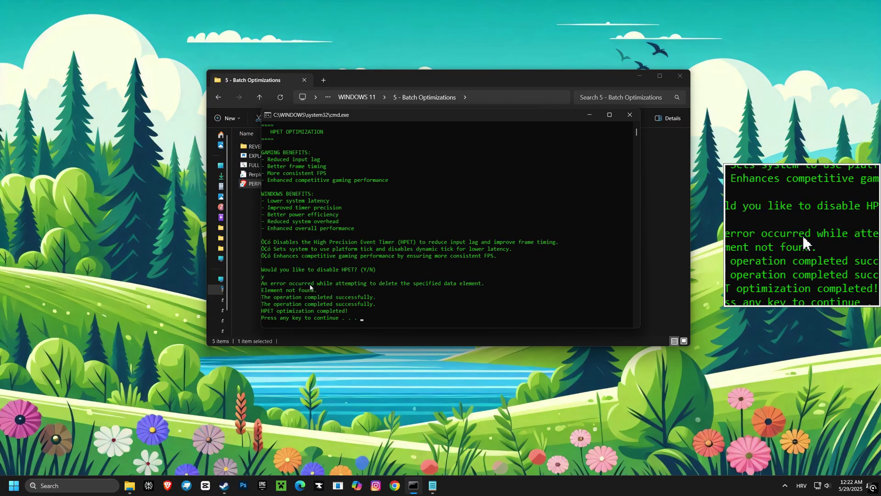
pyautogui.press('Return')
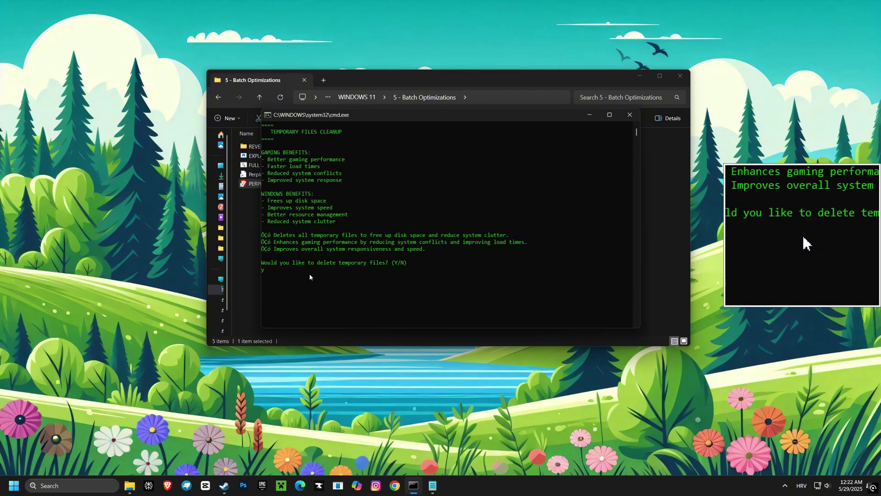
# Answer y to delete the temporary files and y to delete the log files, continuing after each cleanup.
pyautogui.write('y')
pyautogui.press('Return')
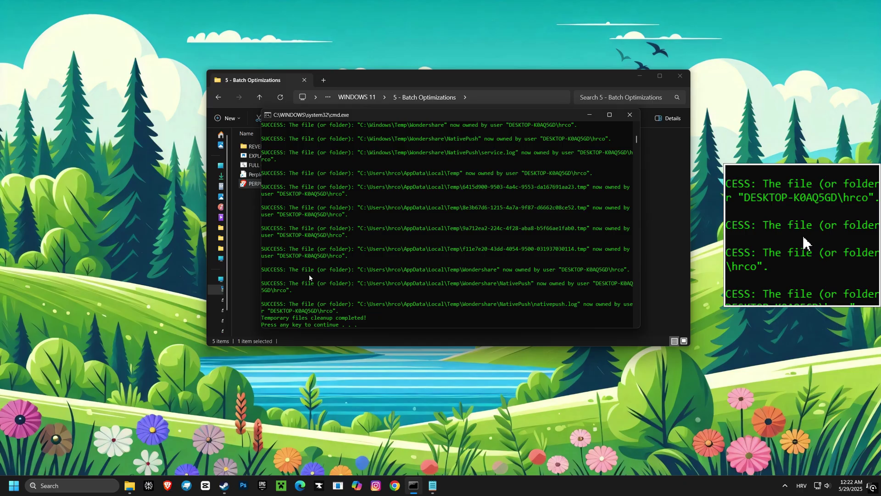
pyautogui.press('Return')
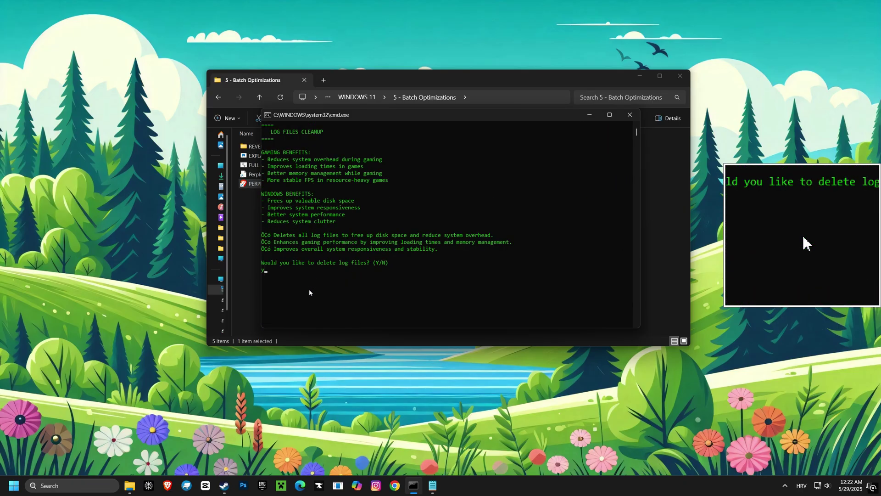
pyautogui.write('y')
pyautogui.press('Return')
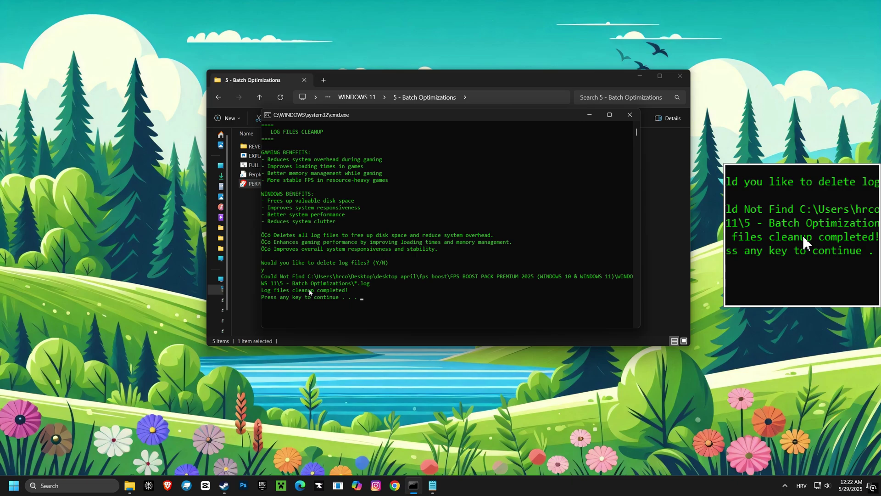
pyautogui.press('Return')
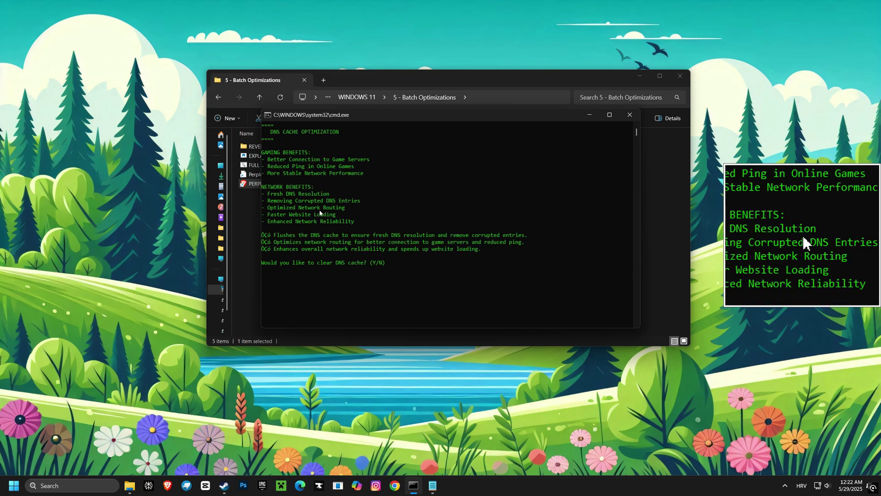
# Answer y to clear the DNS cache and finish the batch script.
pyautogui.write('y')
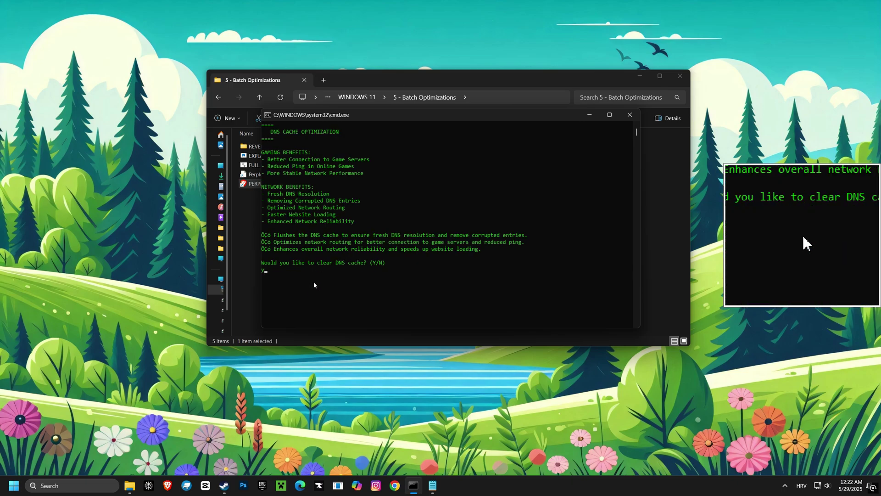
pyautogui.press('Return')
pyautogui.press('Return')
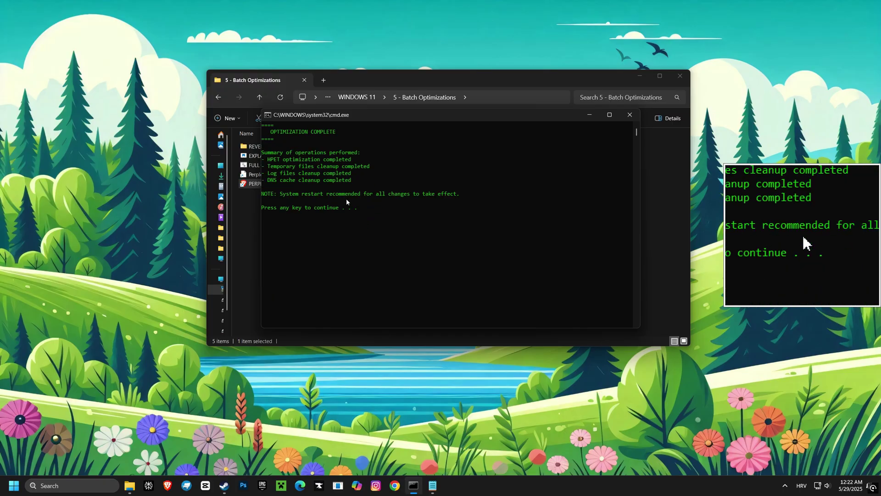
pyautogui.press('Return')
# Merge AMD CPU Priority.reg from the AMD folder of "6 - CPU Priority" into the registry.
pyautogui.click(218, 97)
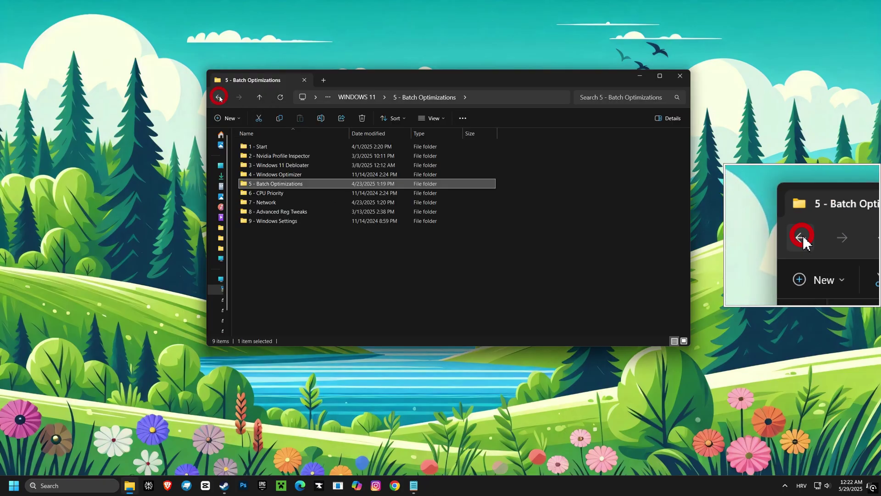
pyautogui.doubleClick(277, 193)
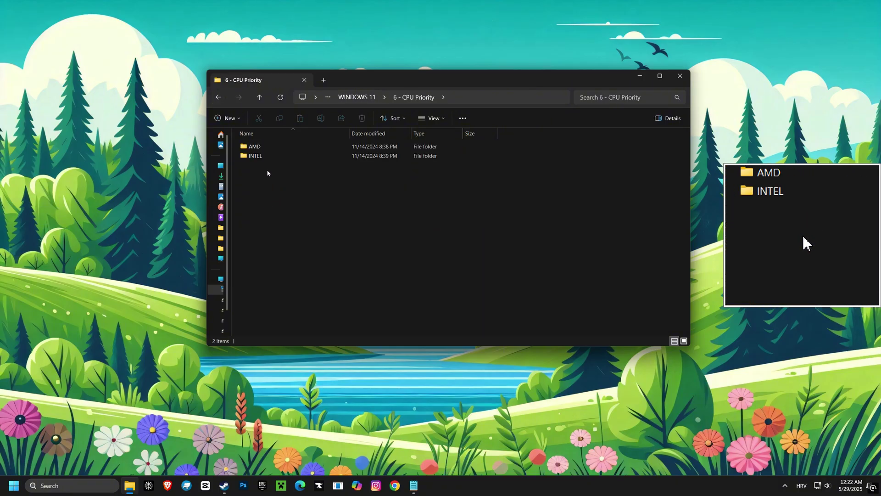
pyautogui.doubleClick(254, 147)
pyautogui.doubleClick(263, 157)
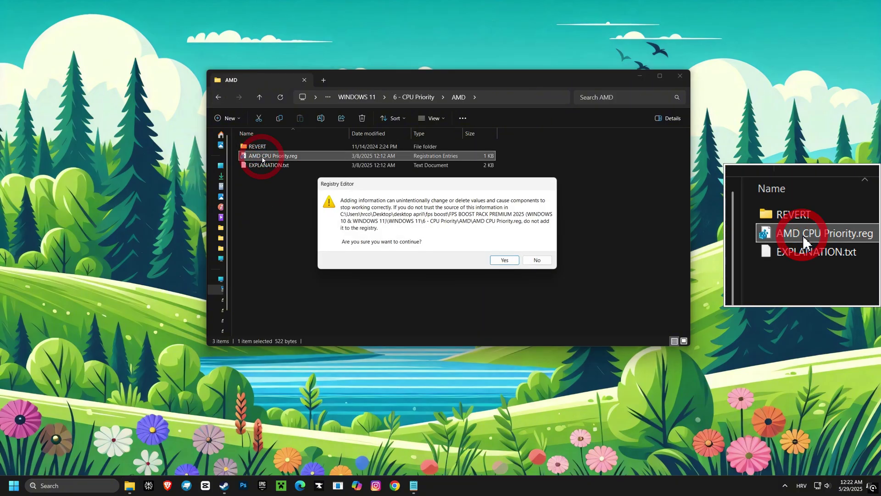
pyautogui.click(504, 260)
pyautogui.click(536, 246)
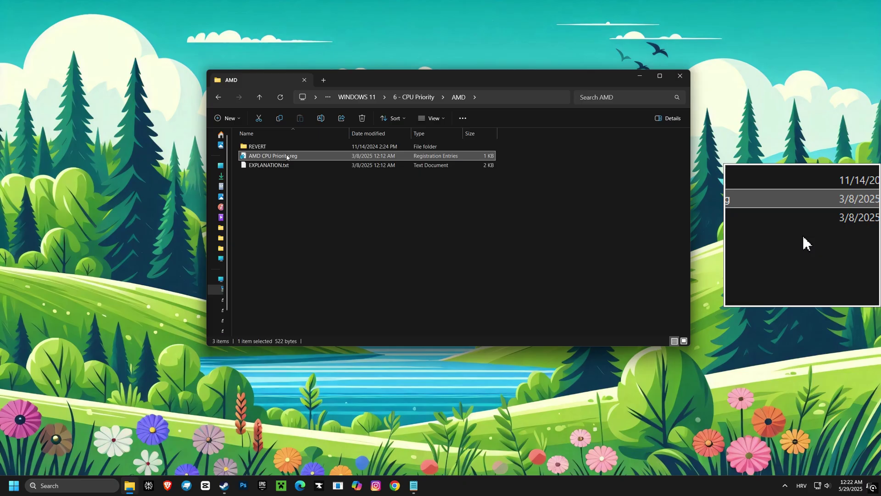
# Return to the WINDOWS 11 folder and run the optimization batch file in "7 - Network".
pyautogui.click(218, 97)
pyautogui.click(218, 97)
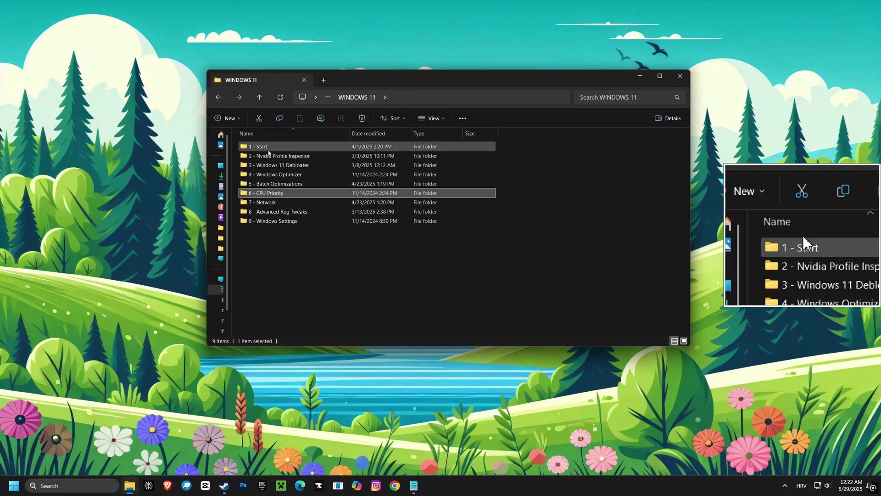
pyautogui.doubleClick(274, 202)
pyautogui.doubleClick(282, 167)
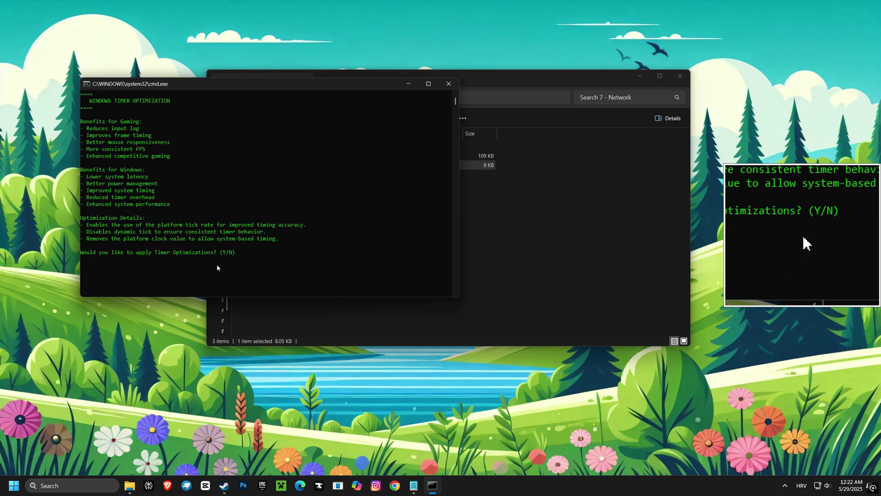
# Answer y to apply the Timer Optimizations and y to apply the Network Optimizations.
pyautogui.write('y')
pyautogui.press('Return')
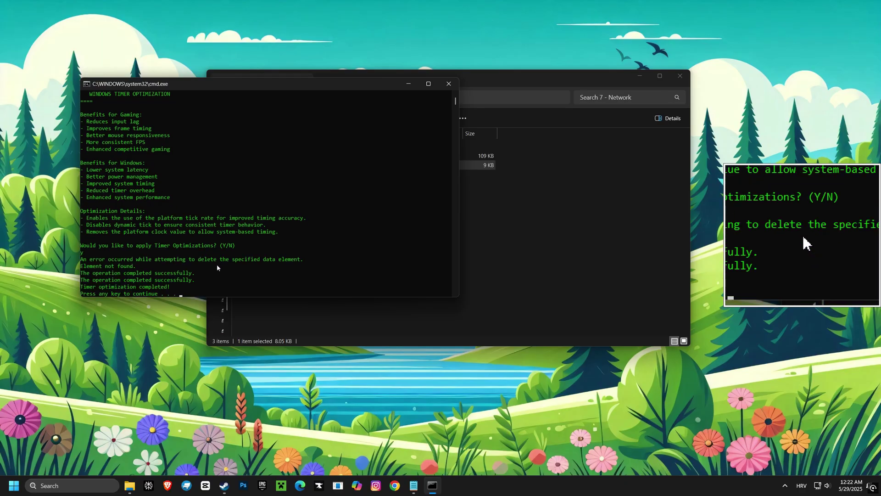
pyautogui.press('Return')
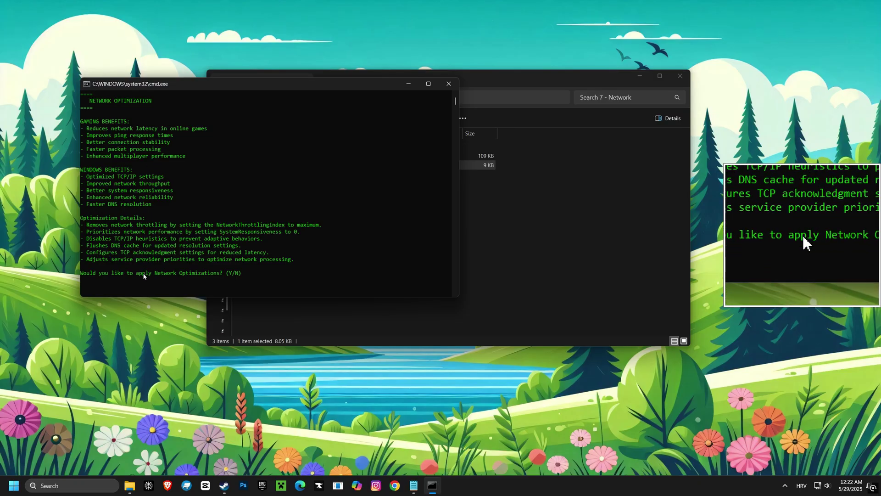
pyautogui.write('y')
pyautogui.press('Return')
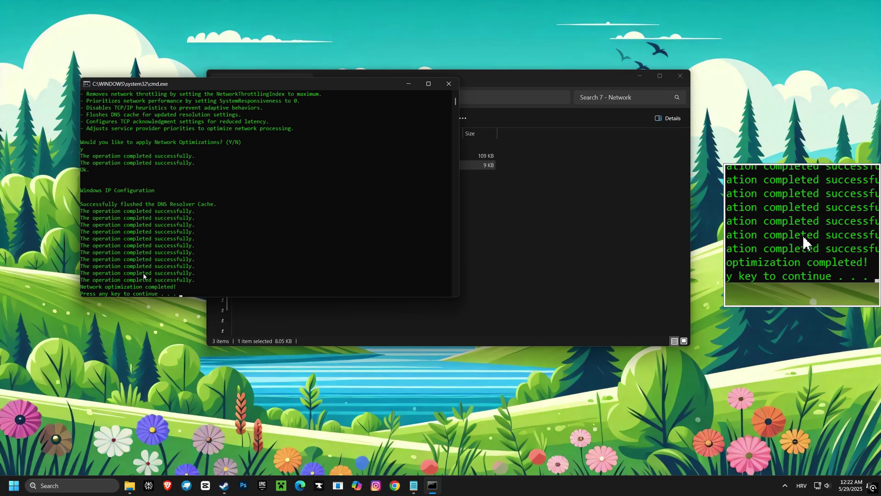
# Answer y to apply the GPU Optimizations and y to apply the CPU Priority Optimizations, finishing the batch script.
pyautogui.press('Return')
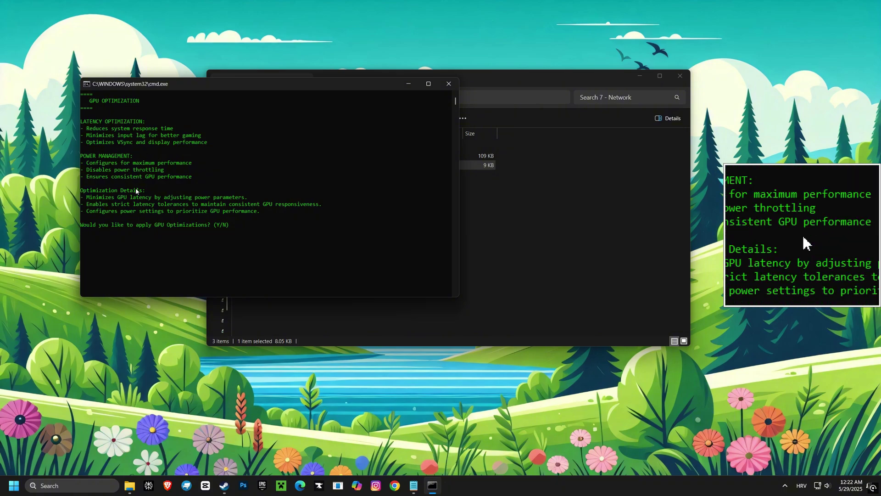
pyautogui.write('y')
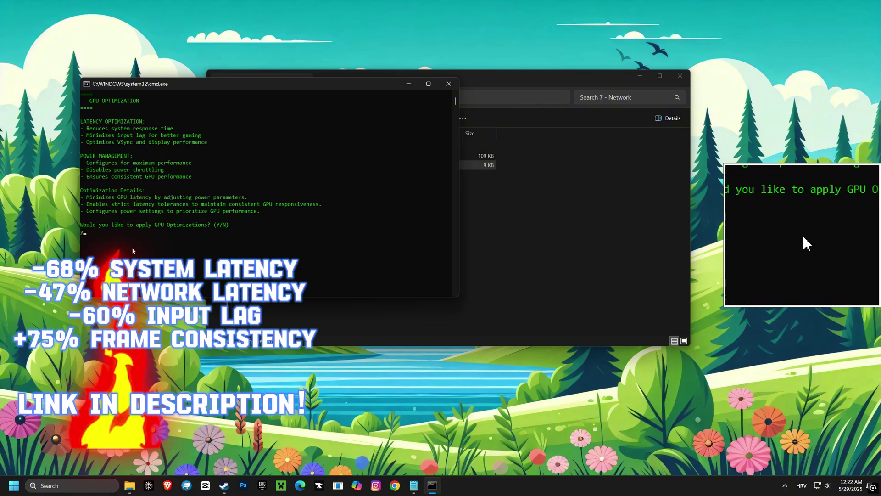
pyautogui.press('Return')
pyautogui.press('Return')
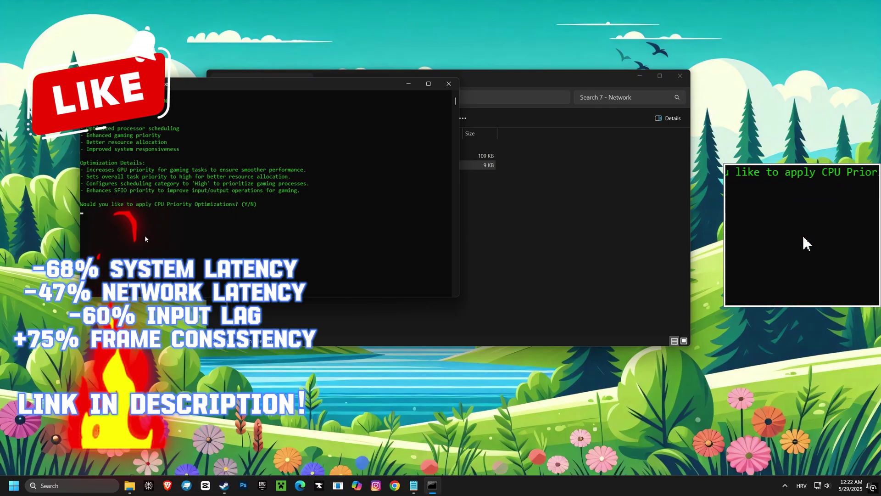
pyautogui.write('y')
pyautogui.press('Return')
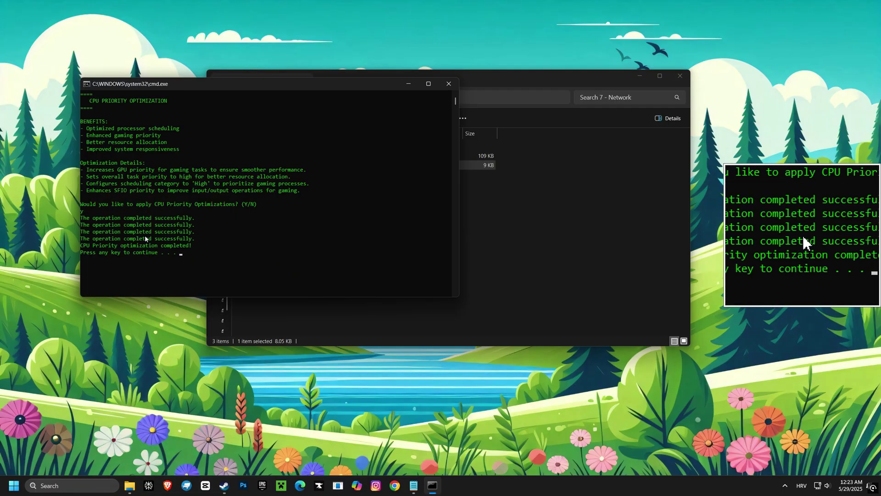
pyautogui.press('Return')
pyautogui.press('Return')
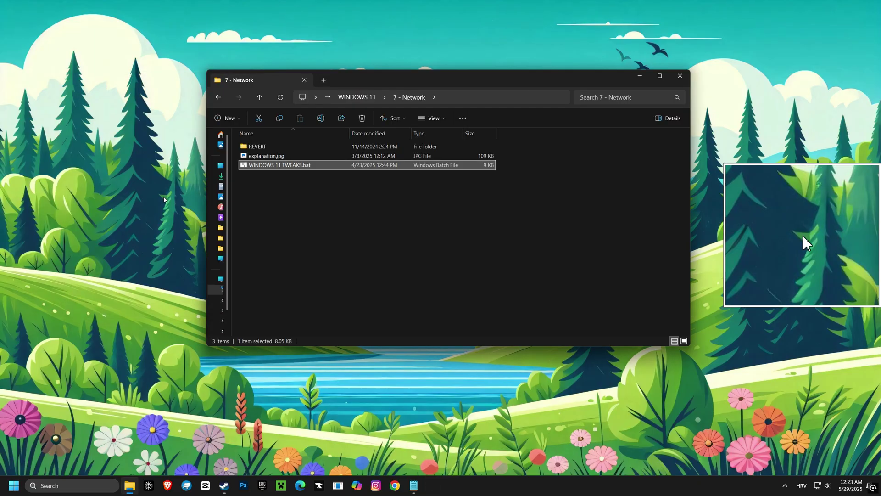
# Merge 32GB Ram.reg from the RAM OPTIMISATION folder of "8 - Advanced Reg Tweaks" into the registry.
pyautogui.click(218, 97)
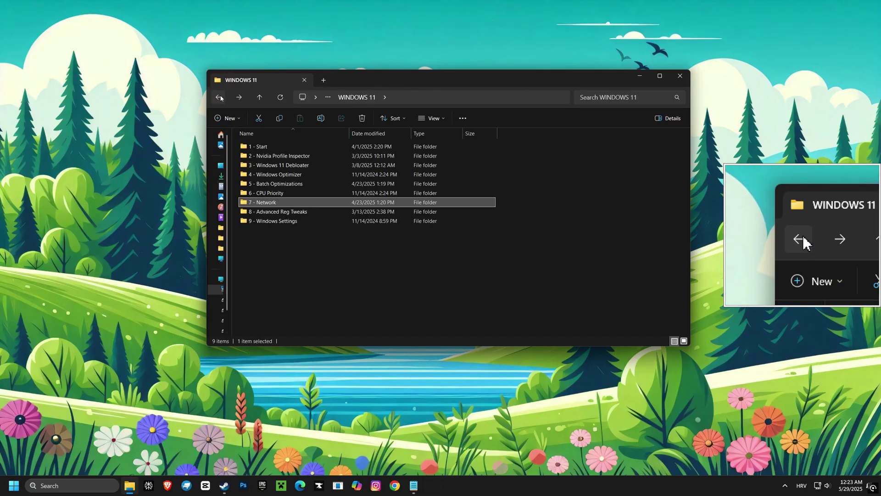
pyautogui.doubleClick(277, 211)
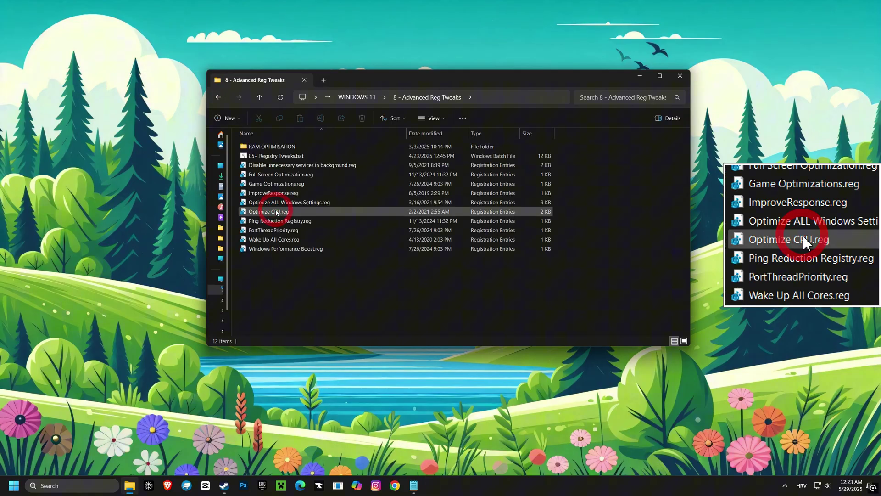
pyautogui.doubleClick(278, 147)
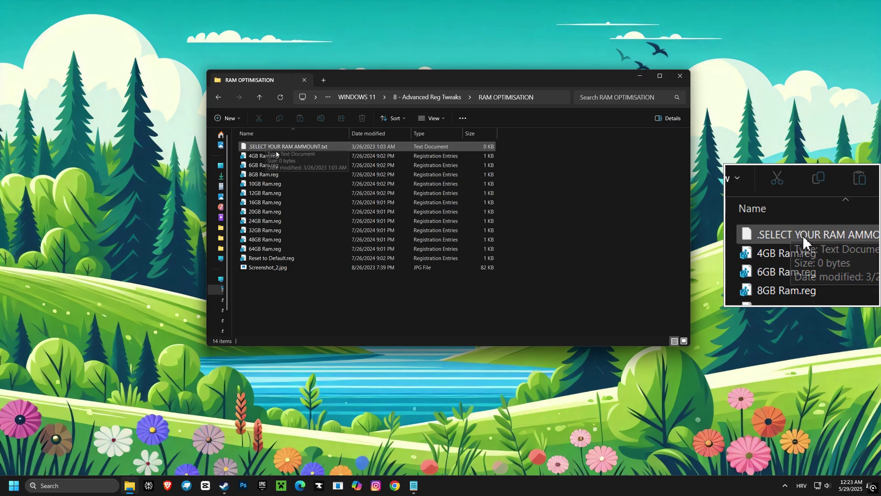
pyautogui.doubleClick(265, 230)
pyautogui.click(505, 260)
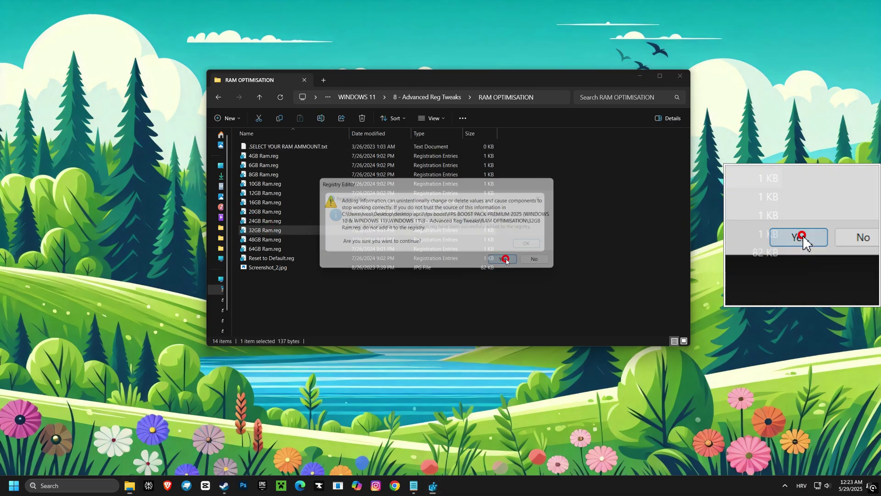
pyautogui.click(538, 247)
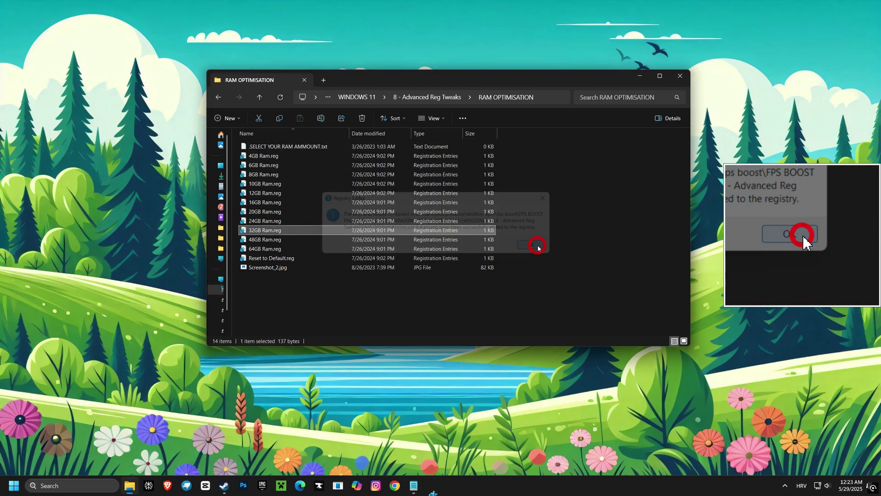
# Return to "8 - Advanced Reg Tweaks" and run 85+ Registry Tweaks.bat through to its end.
pyautogui.click(218, 96)
pyautogui.doubleClick(271, 156)
pyautogui.scroll(6, 133, 145)
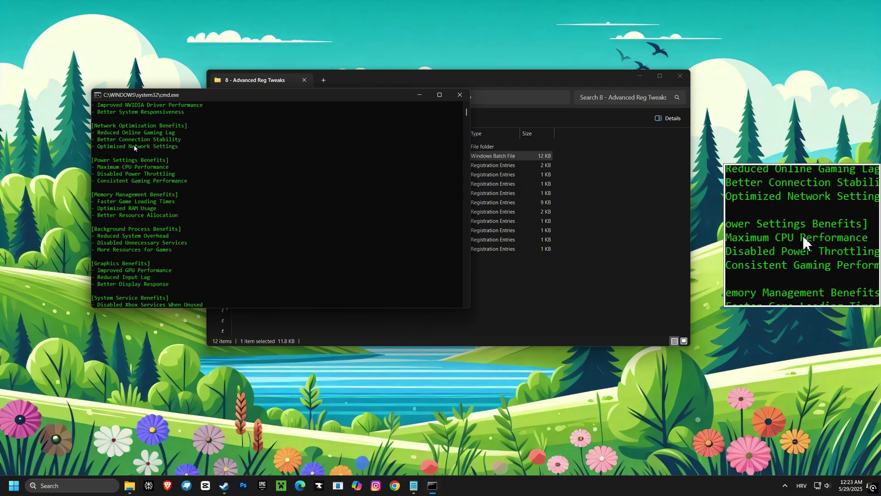
pyautogui.scroll(-7, 124, 134)
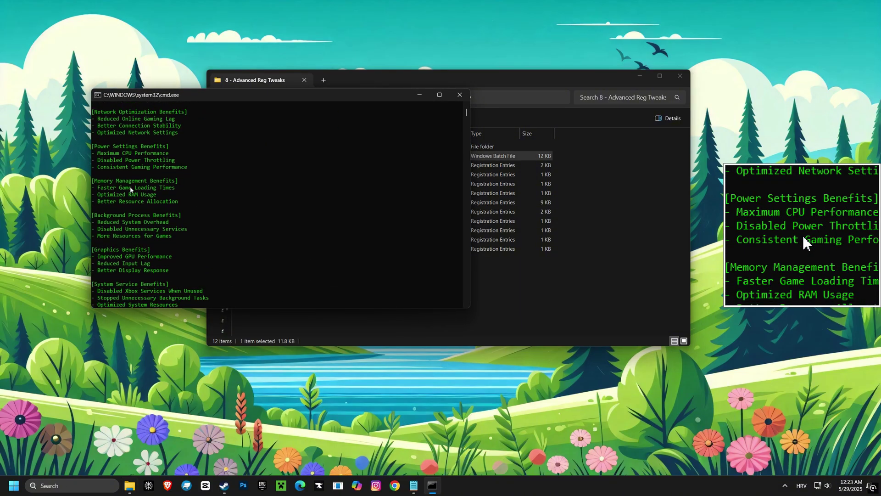
pyautogui.press('Return')
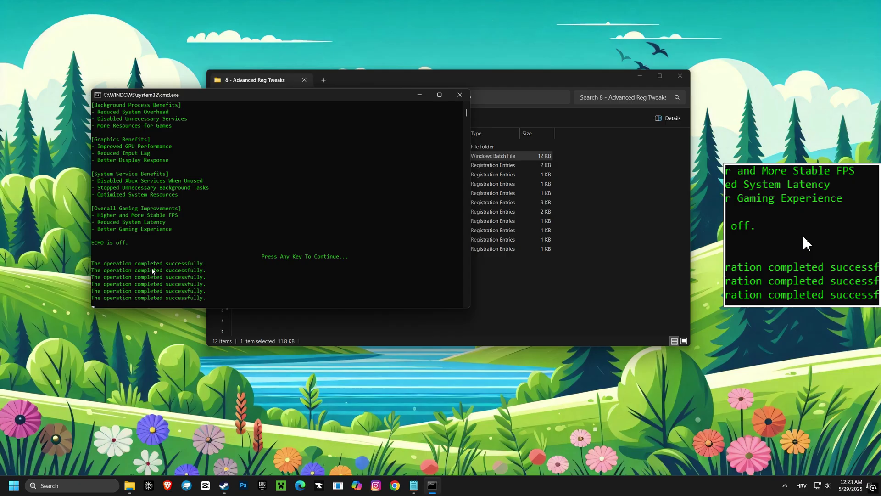
pyautogui.press('Return')
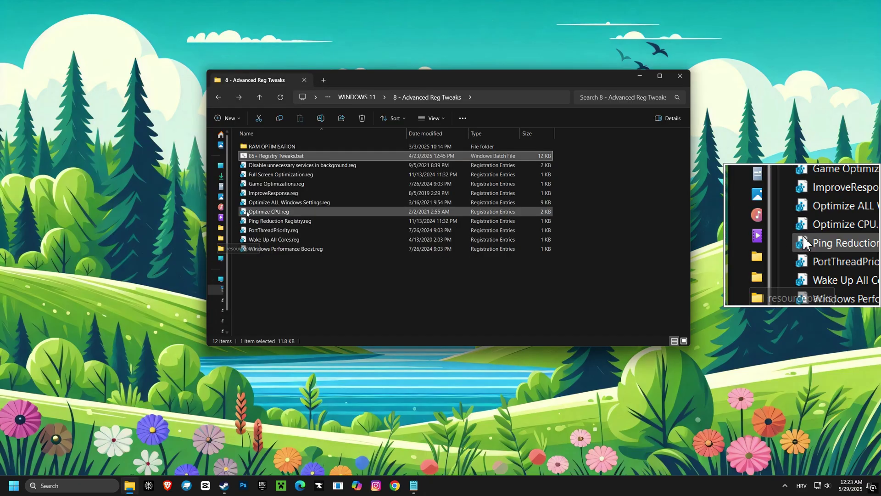
# Merge "Disable unnecessary services in background.reg" and "Full Screen Optimization.reg" into the registry.
pyautogui.doubleClick(255, 165)
pyautogui.click(505, 260)
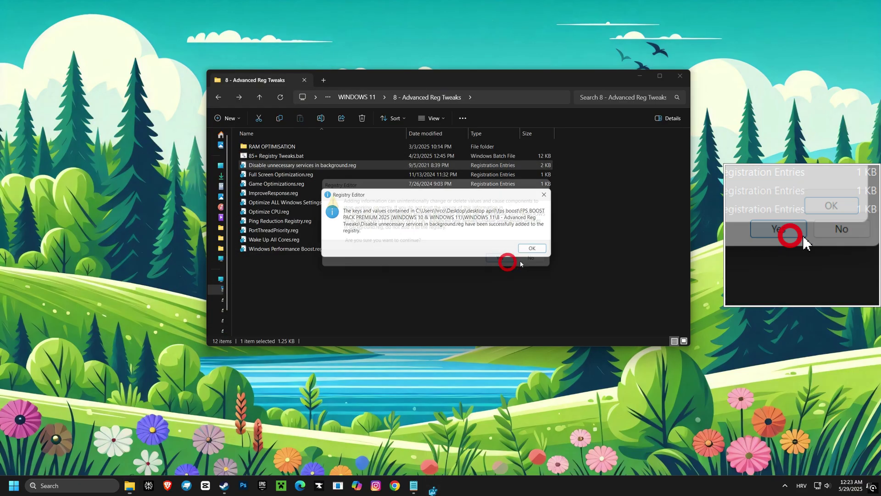
pyautogui.click(527, 248)
pyautogui.doubleClick(280, 174)
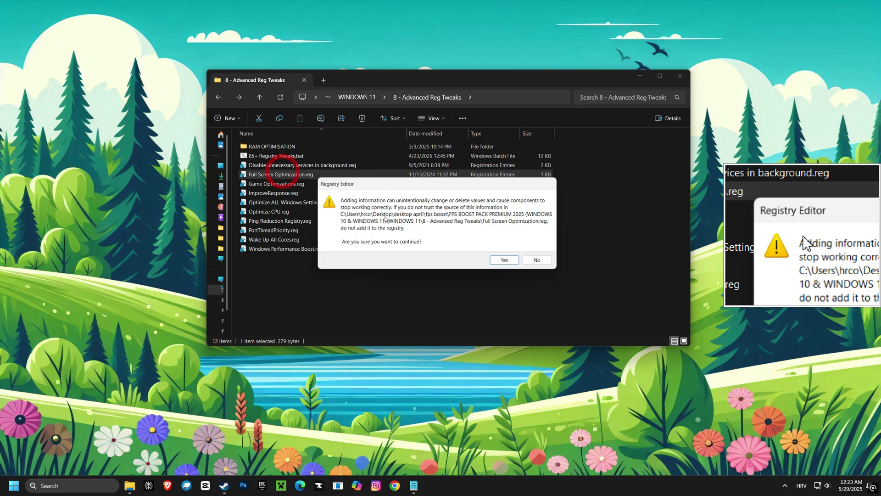
pyautogui.click(504, 260)
pyautogui.click(527, 247)
# Merge "Game Optimizations.reg" and "ImproveResponse.reg" into the registry.
pyautogui.doubleClick(264, 185)
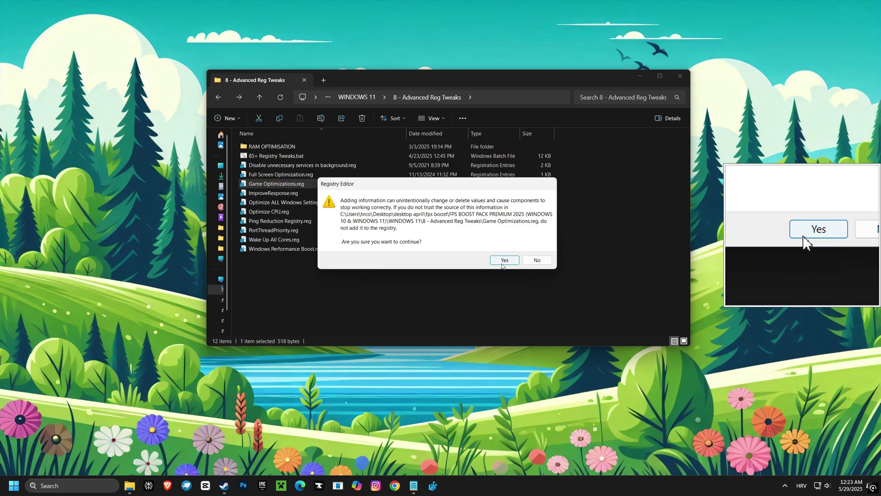
pyautogui.click(504, 260)
pyautogui.click(527, 248)
pyautogui.doubleClick(276, 194)
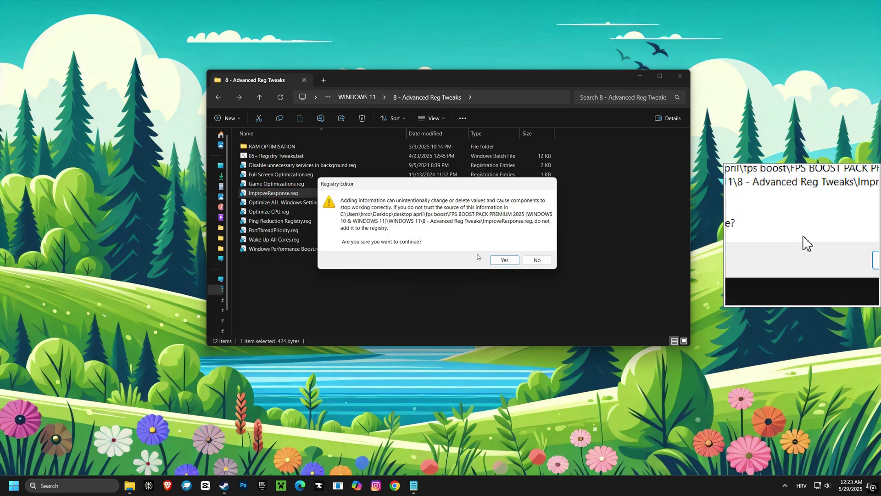
pyautogui.click(504, 260)
pyautogui.click(527, 248)
# Merge "Optimize ALL Windows Settings.reg" and "Optimize CPU.reg" into the registry.
pyautogui.doubleClick(282, 205)
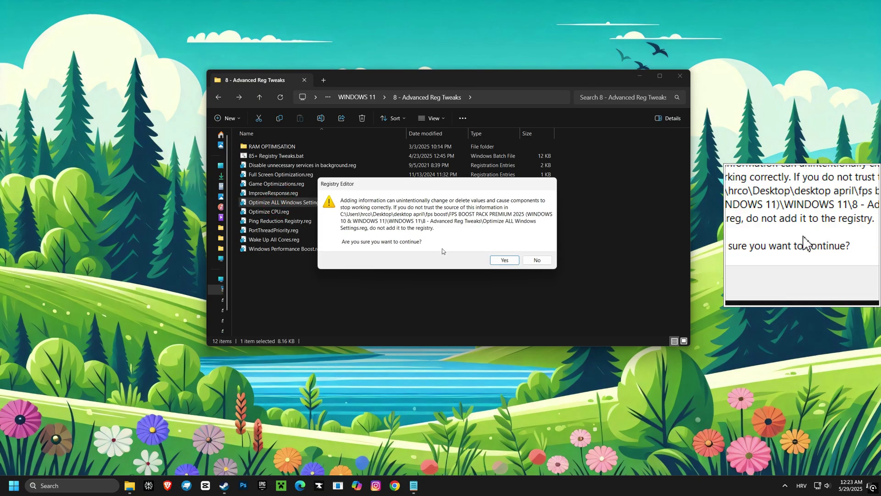
pyautogui.click(505, 259)
pyautogui.click(527, 248)
pyautogui.doubleClick(285, 212)
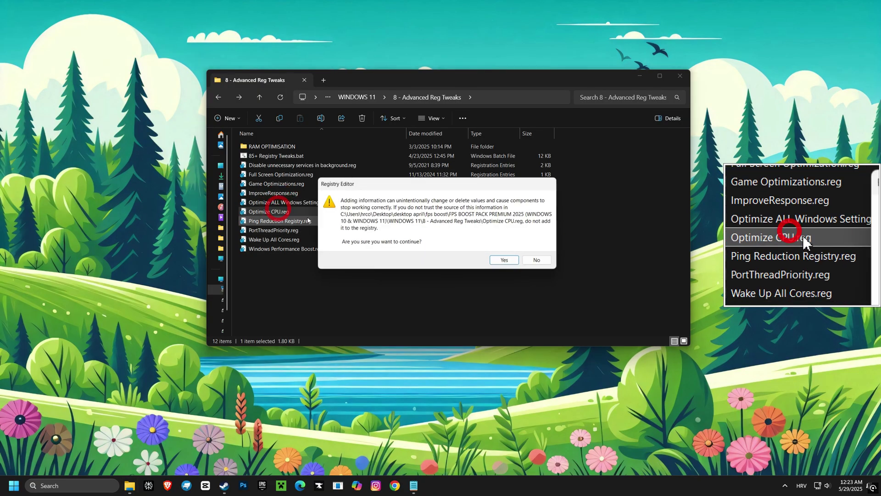
pyautogui.click(504, 259)
pyautogui.click(527, 247)
# Merge "Ping Reduction Registry.reg" and "PortThreadPriority.reg" into the registry.
pyautogui.doubleClick(321, 221)
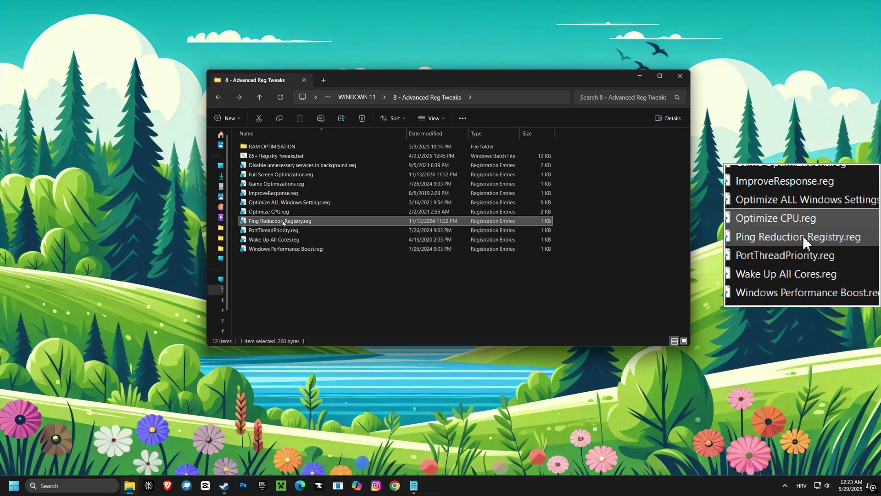
pyautogui.click(505, 260)
pyautogui.click(537, 246)
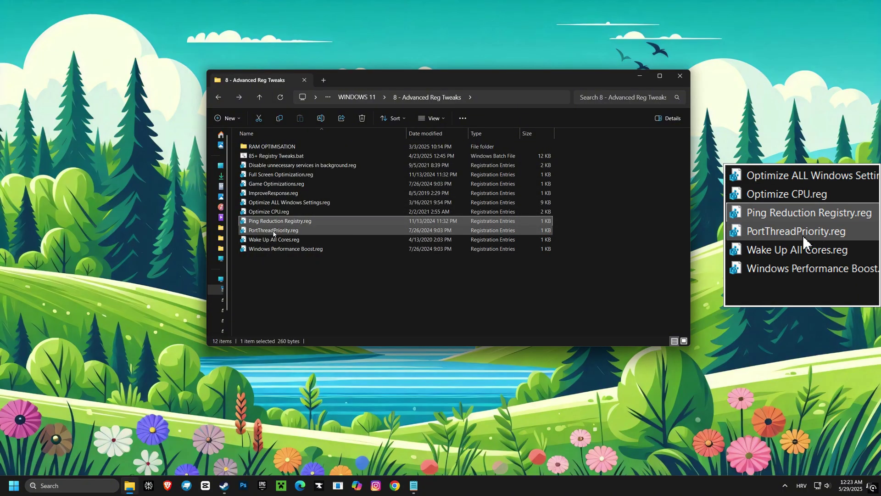
pyautogui.doubleClick(270, 230)
pyautogui.click(504, 260)
pyautogui.click(537, 246)
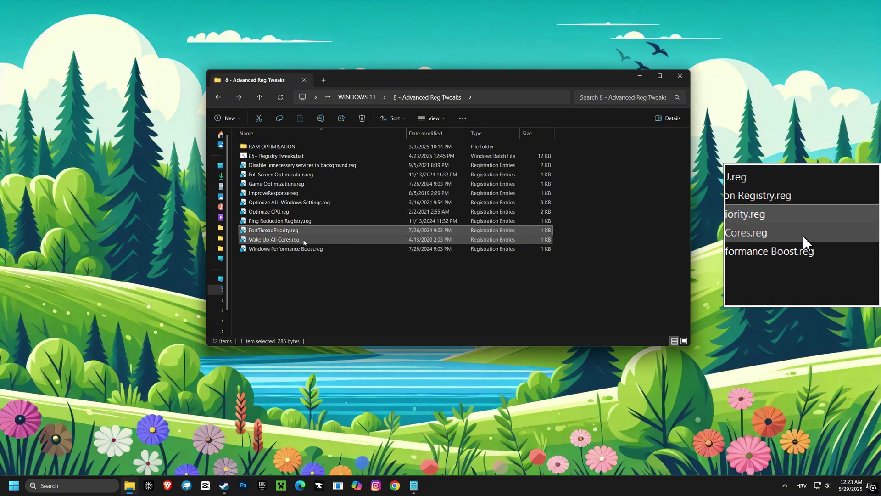
# Merge "Wake Up All Cores.reg" and "Windows Performance Boost.reg" into the registry.
pyautogui.doubleClick(289, 240)
pyautogui.click(498, 260)
pyautogui.click(533, 246)
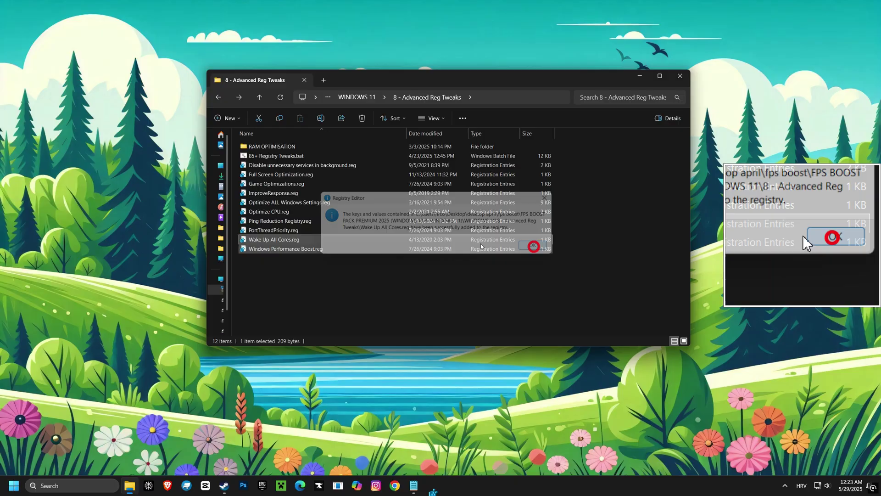
pyautogui.doubleClick(370, 249)
pyautogui.click(505, 260)
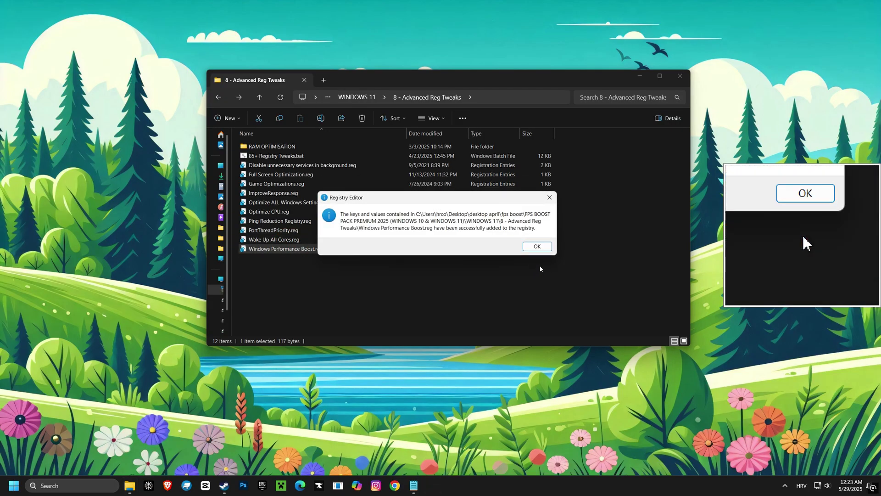
pyautogui.click(536, 246)
# Run Windows Settings.bat from "9 - Windows Settings" through to its end and close the folder window.
pyautogui.click(218, 96)
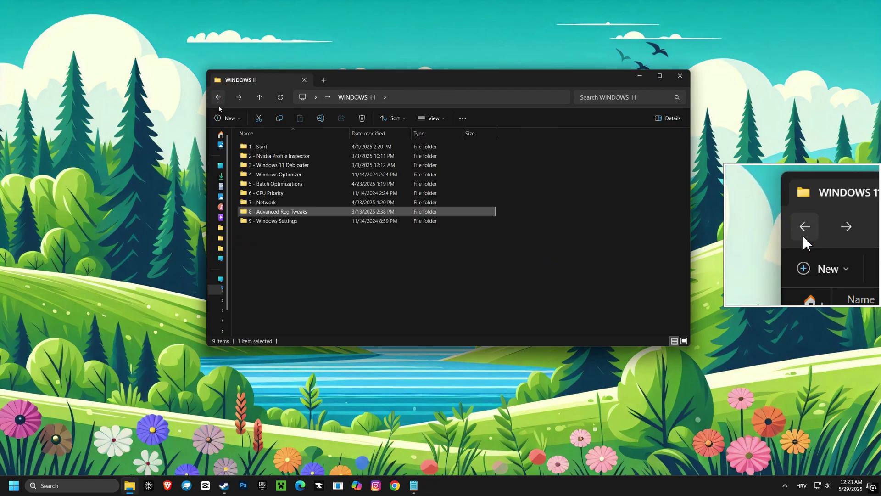
pyautogui.doubleClick(265, 221)
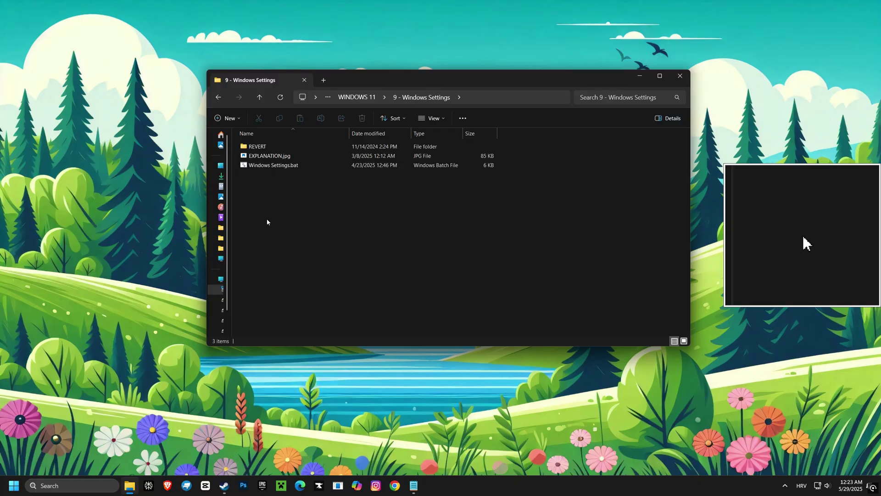
pyautogui.doubleClick(266, 165)
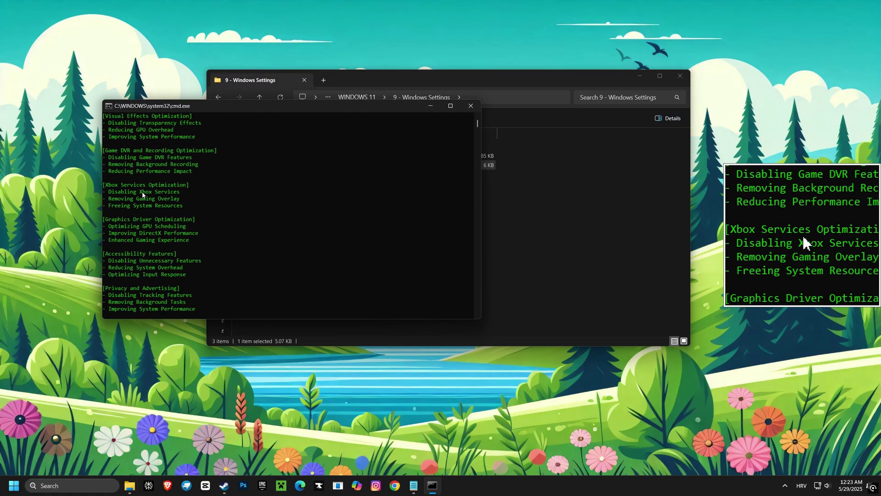
pyautogui.scroll(-1, 146, 202)
pyautogui.press('space')
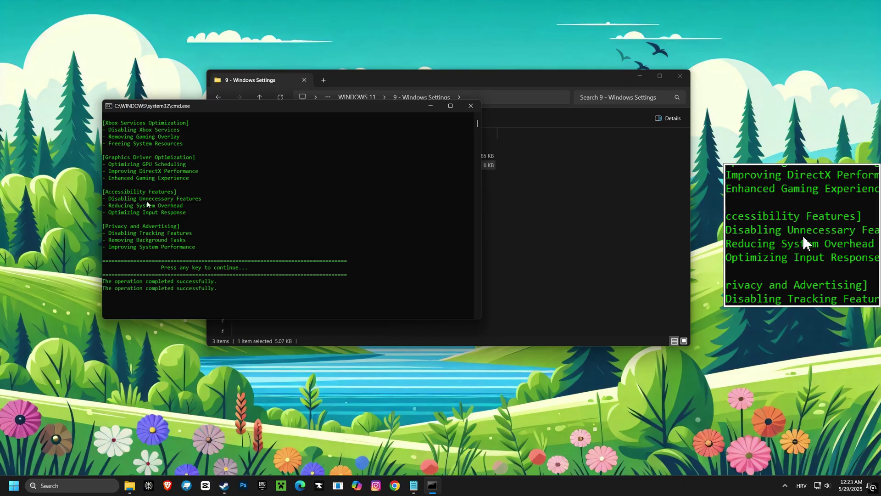
pyautogui.press('space')
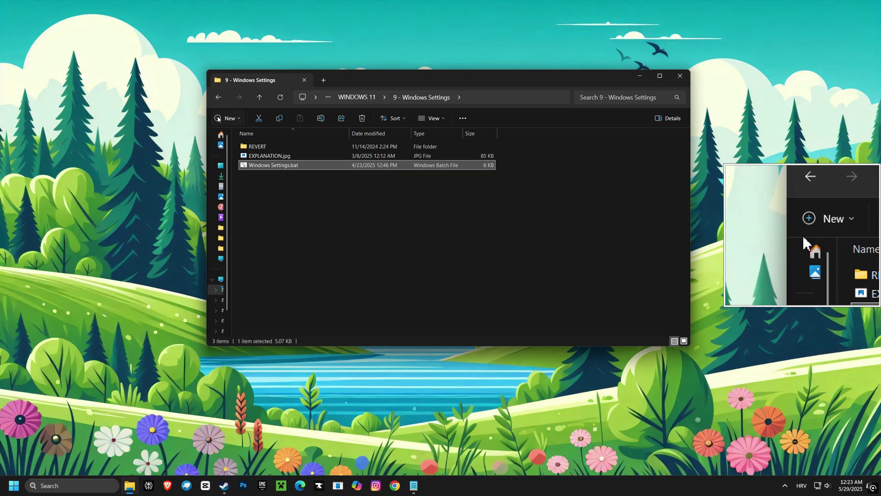
pyautogui.click(218, 97)
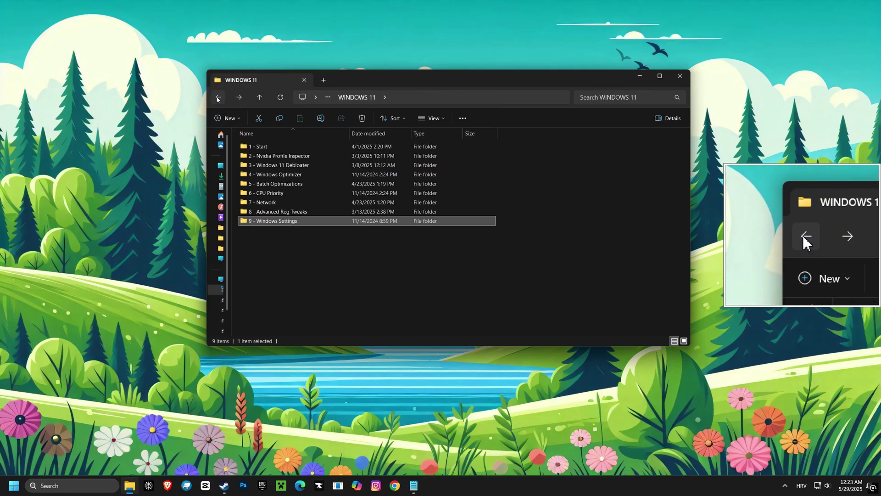
pyautogui.click(680, 75)
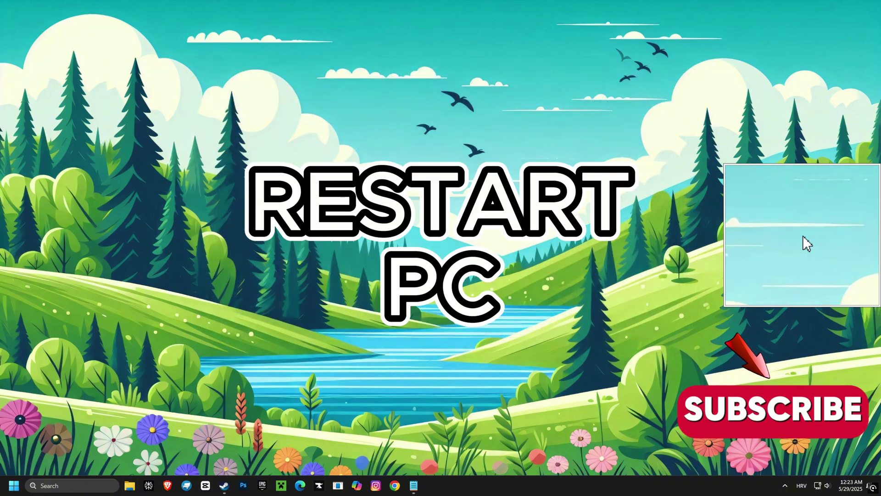